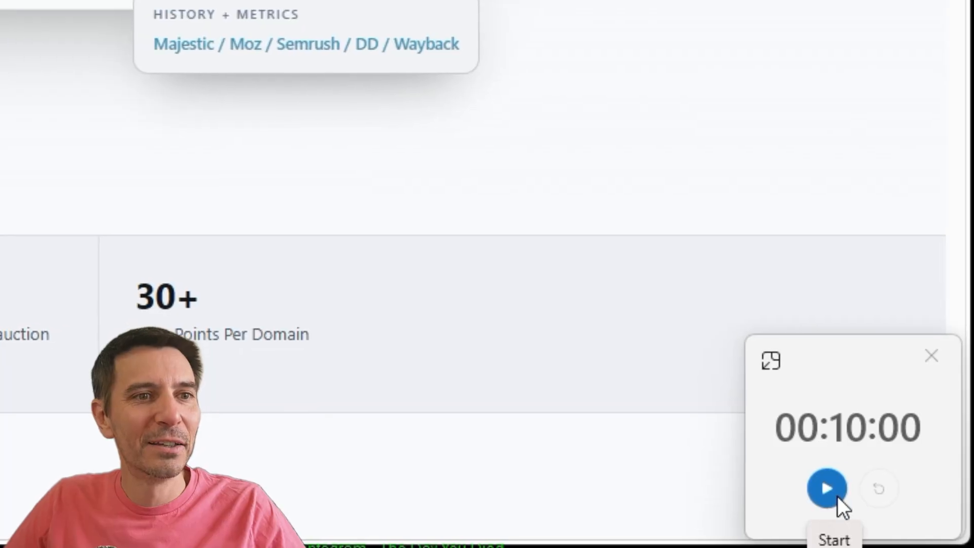
# - Start the 10-minute countdown timer and open the Domains search page of Easy Expired Domains
pyautogui.click(836, 494)
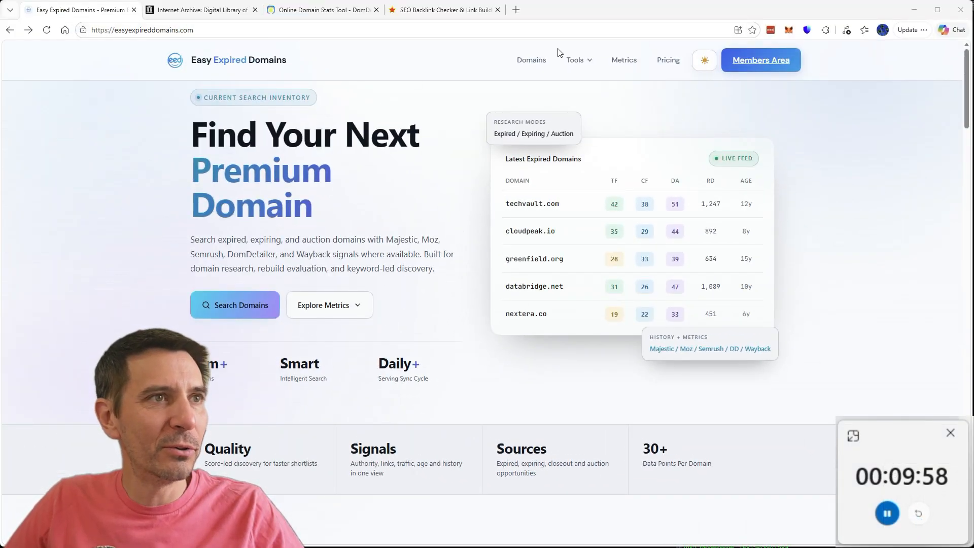
pyautogui.click(540, 67)
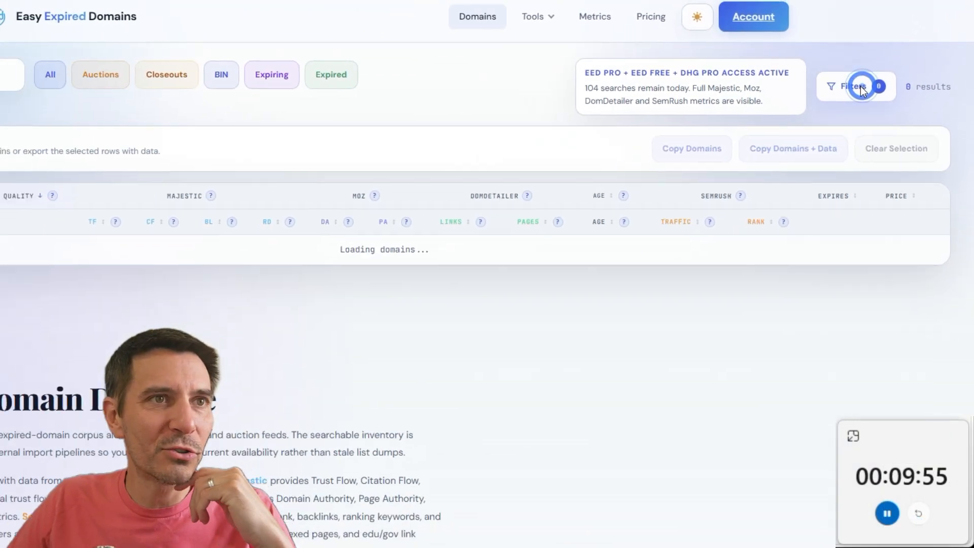
# - Filter the domains to a minimum TF of 15, a minimum Moz DA of 15 and at least 100 referring domains
pyautogui.click(832, 98)
pyautogui.click(72, 165)
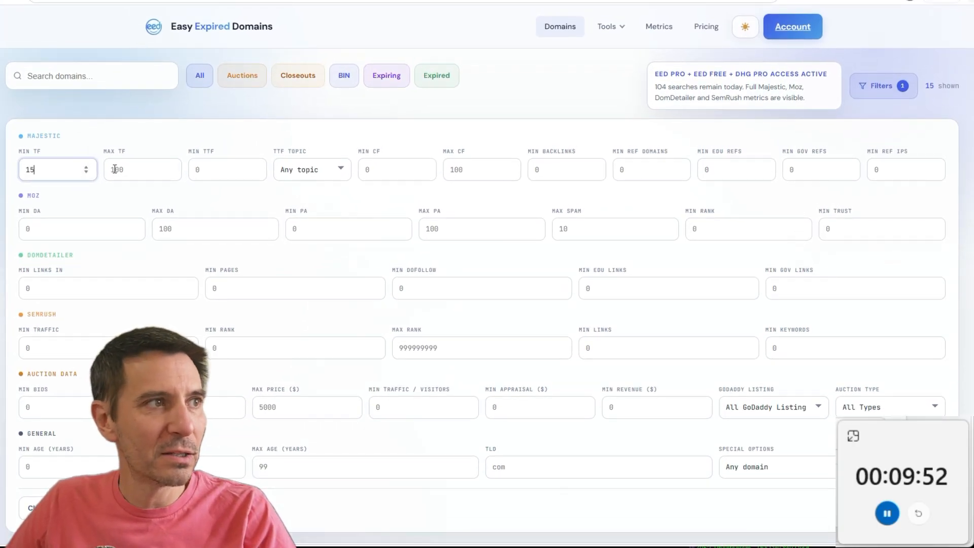
pyautogui.click(55, 229)
pyautogui.write('15')
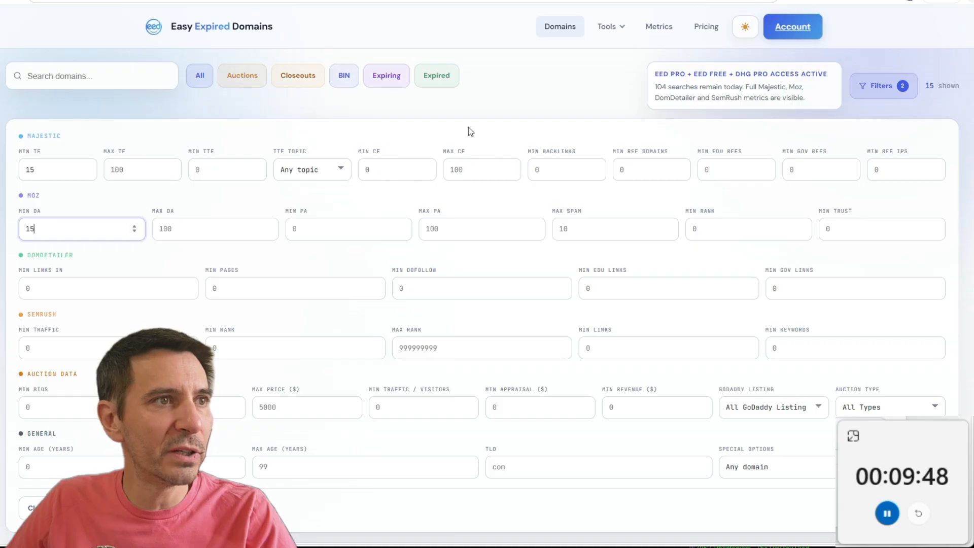
pyautogui.click(629, 171)
pyautogui.write('100')
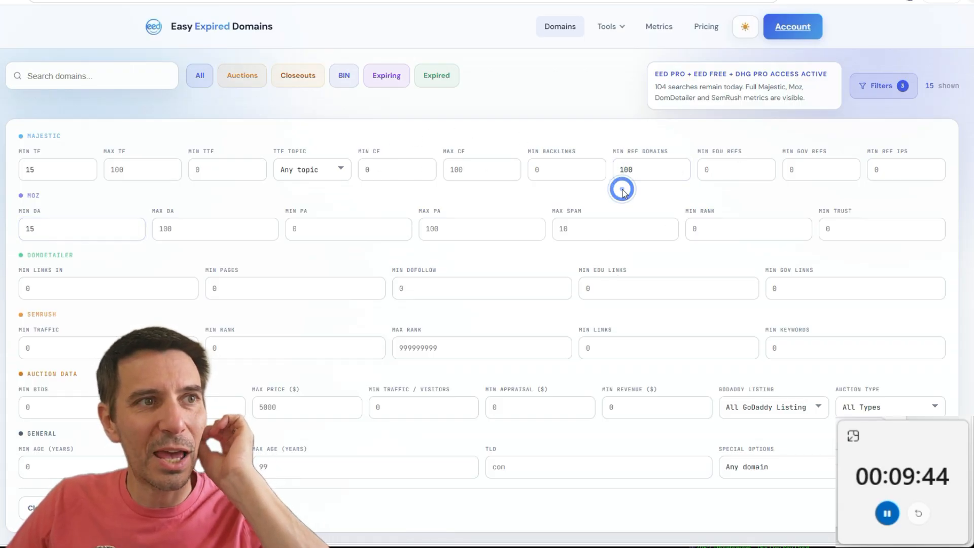
# - Look over the filter settings and the matching domain list, and collapse the filter options
pyautogui.scroll(-1, 598, 215)
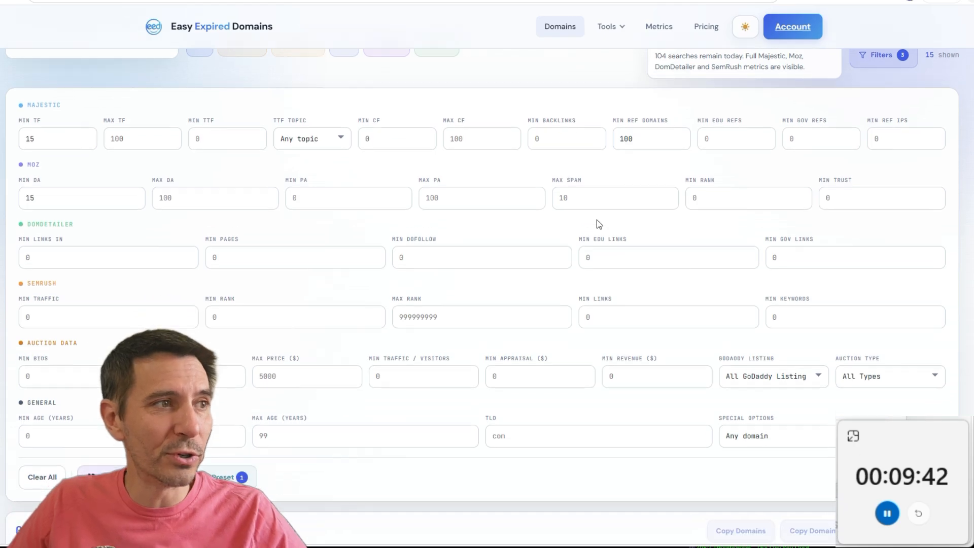
pyautogui.scroll(1, 294, 369)
pyautogui.scroll(-2, 284, 315)
pyautogui.scroll(-6, 275, 261)
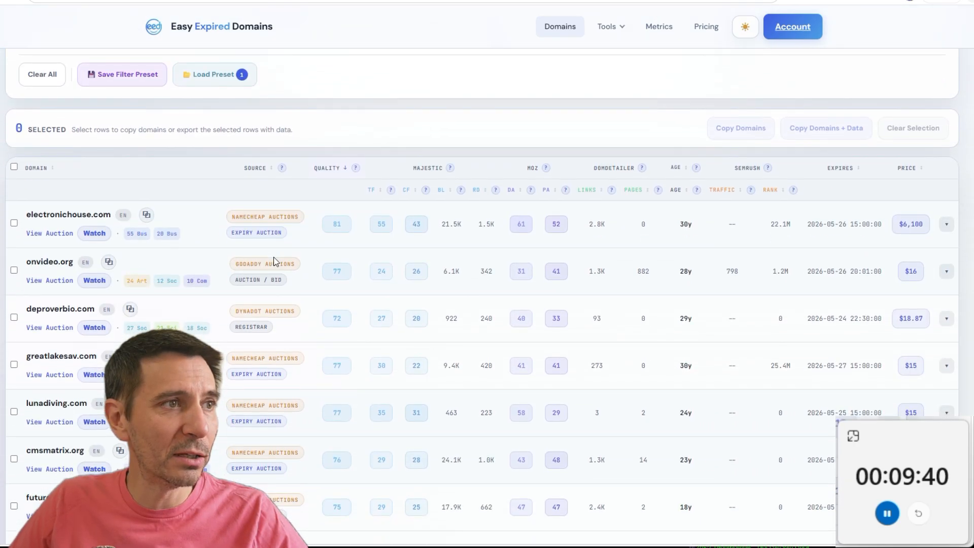
pyautogui.scroll(6, 942, 98)
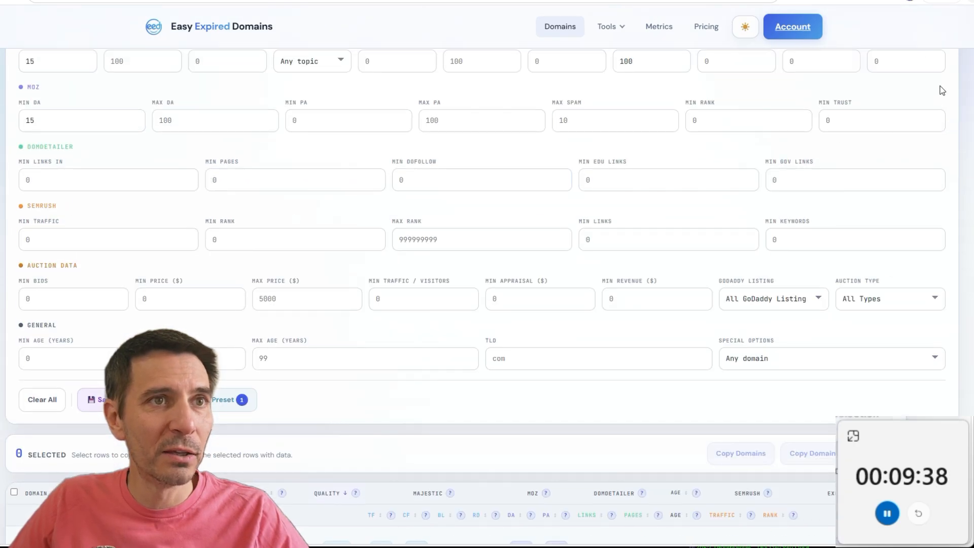
pyautogui.scroll(2, 941, 90)
pyautogui.click(898, 89)
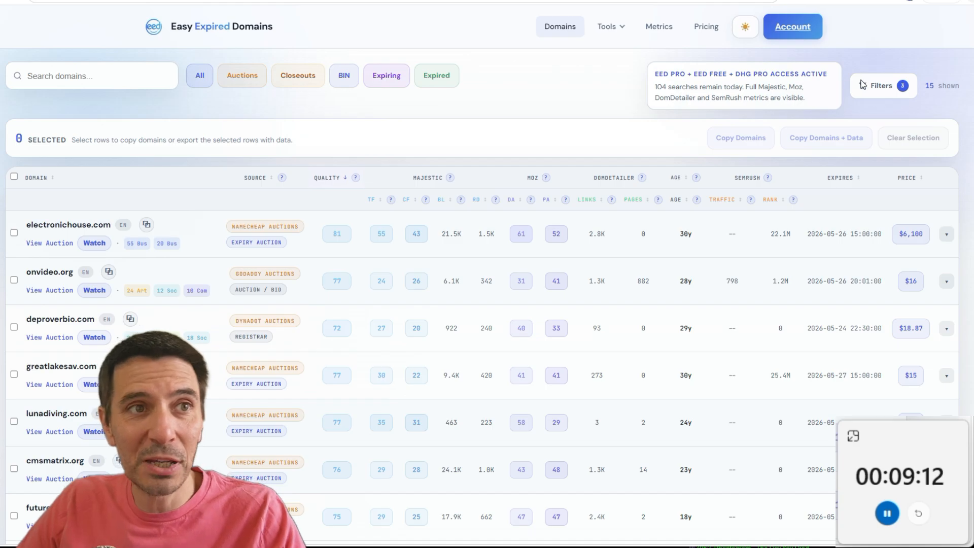
# - Set the maximum auction price filter to $14 and collapse the filter options
pyautogui.click(862, 85)
pyautogui.scroll(-4, 512, 362)
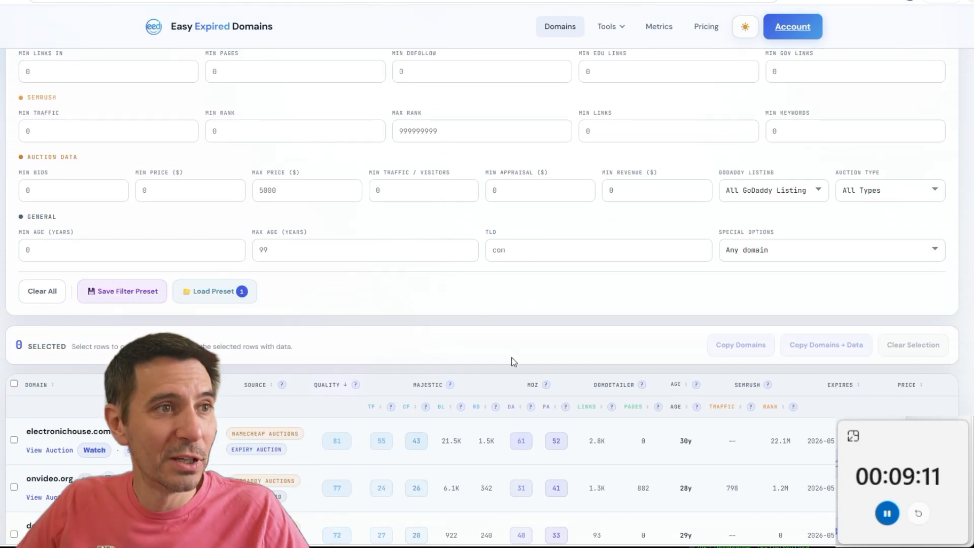
pyautogui.click(518, 191)
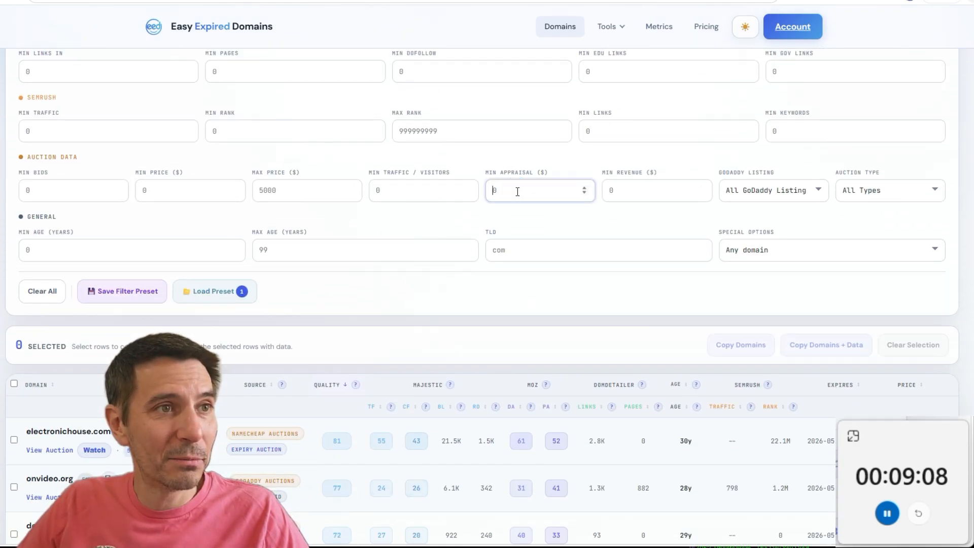
pyautogui.click(161, 187)
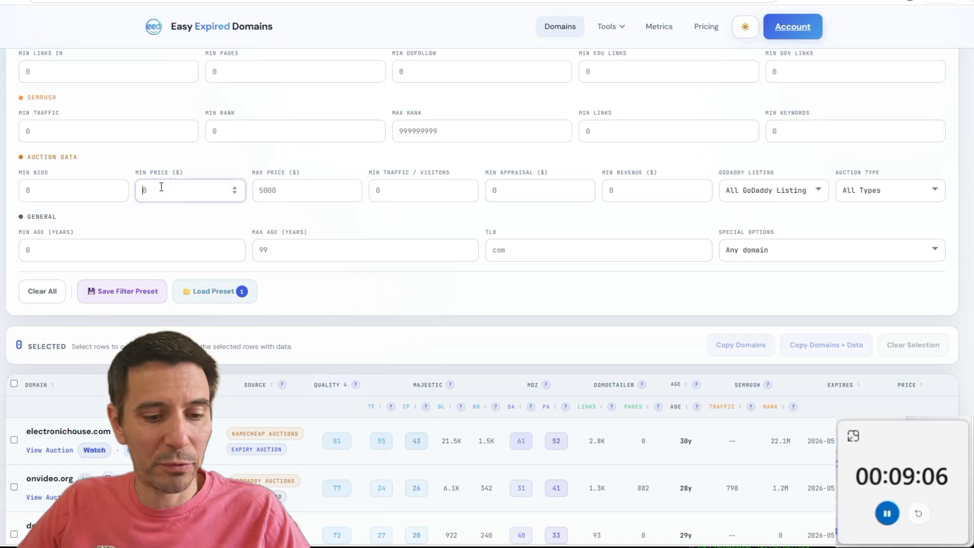
pyautogui.click(291, 189)
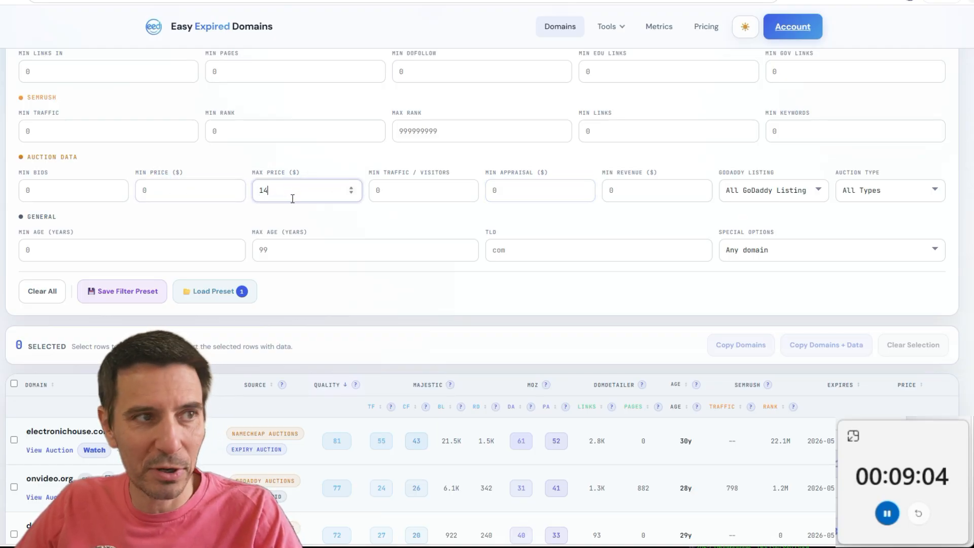
pyautogui.scroll(4, 786, 202)
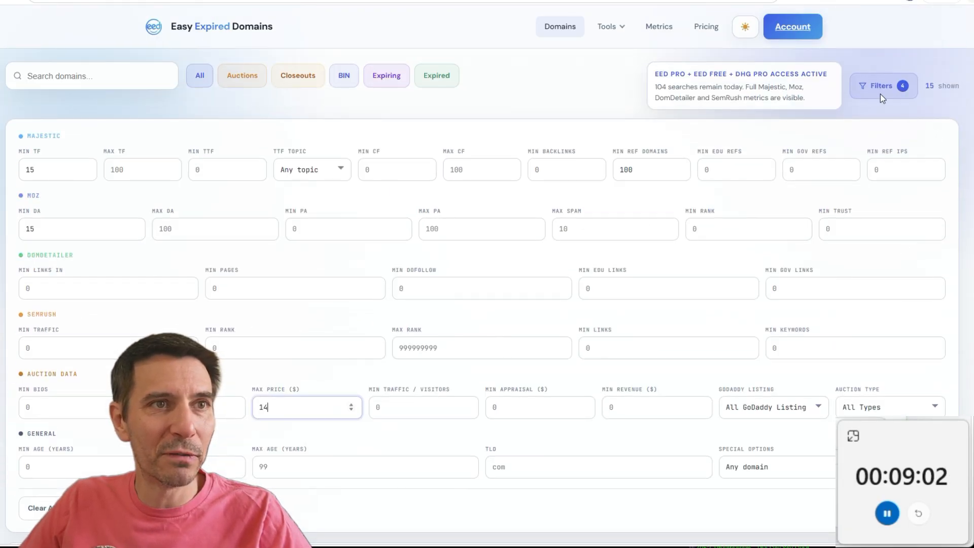
pyautogui.click(880, 93)
# - Examine the prices and metrics of the domains in the filtered list
pyautogui.scroll(-6, 858, 325)
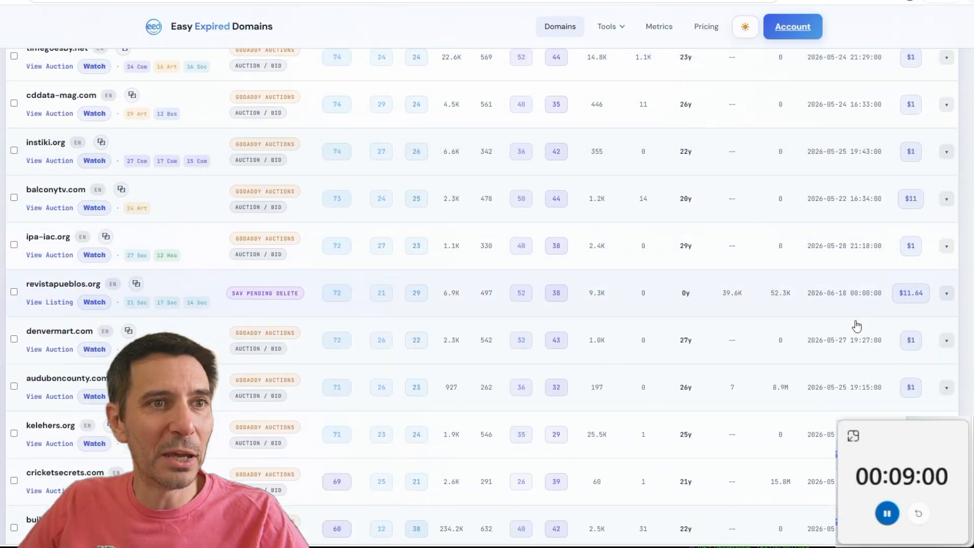
pyautogui.scroll(6, 852, 294)
pyautogui.scroll(-5, 905, 291)
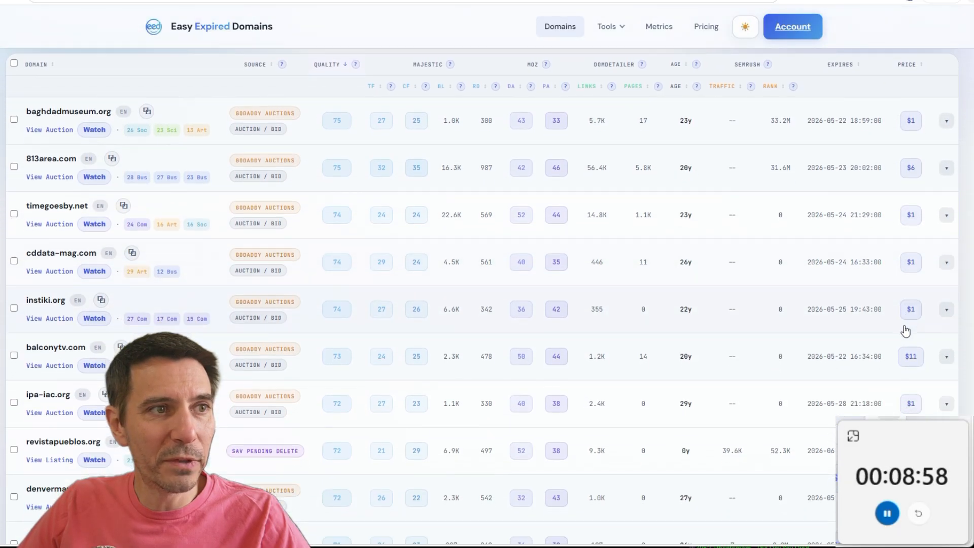
pyautogui.scroll(4, 896, 304)
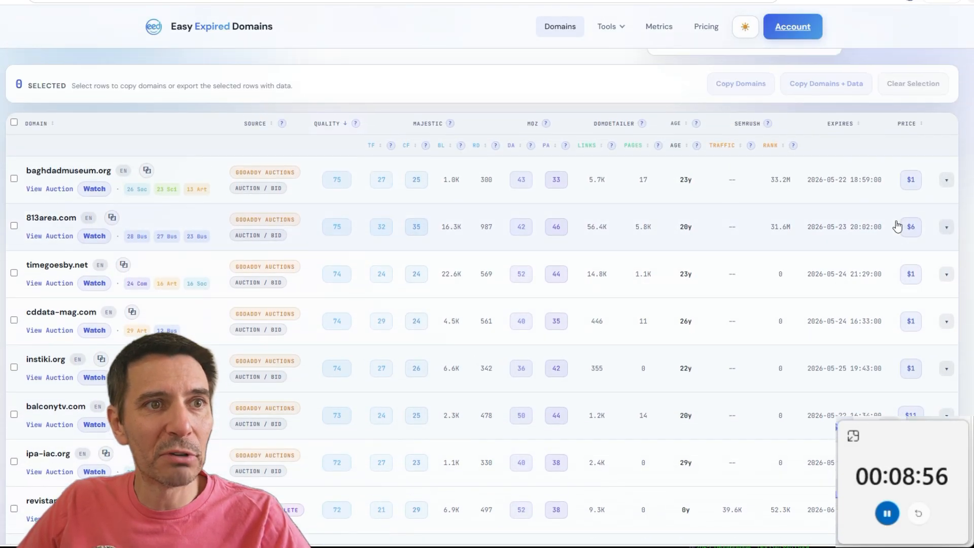
pyautogui.scroll(-4, 900, 355)
pyautogui.scroll(-6, 904, 348)
pyautogui.scroll(8, 904, 352)
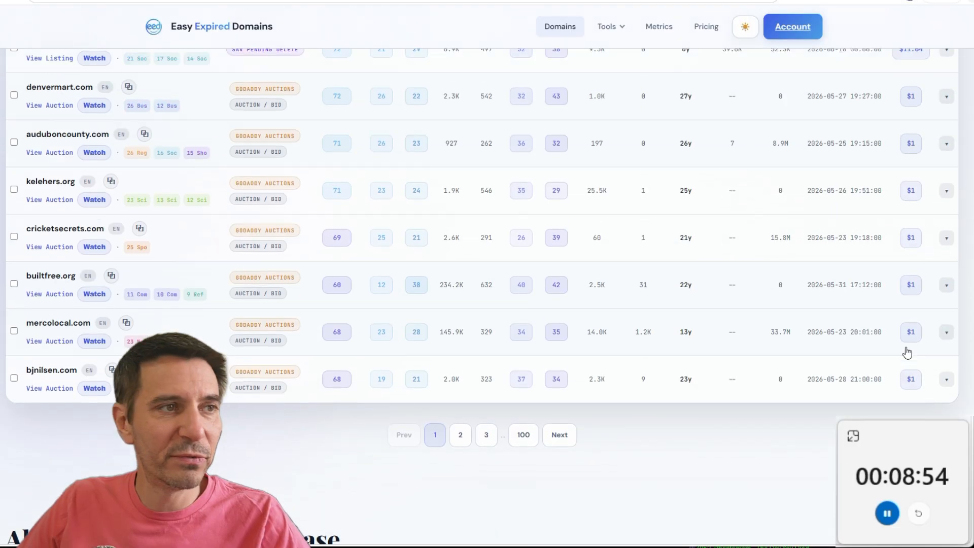
pyautogui.scroll(5, 123, 258)
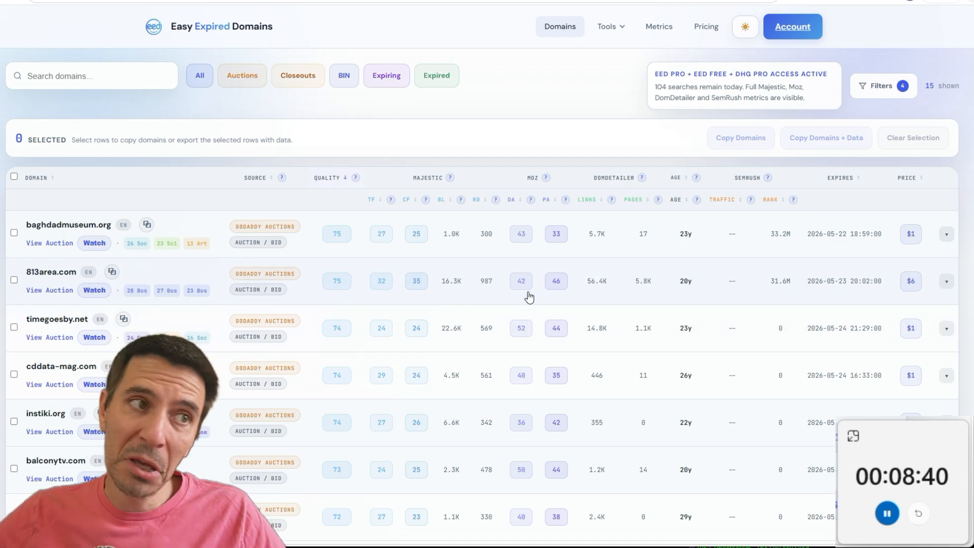
# - Expand the details of 813area.com and examine its authority metrics, topical trust flow and Wayback snapshot activity chart
pyautogui.click(946, 281)
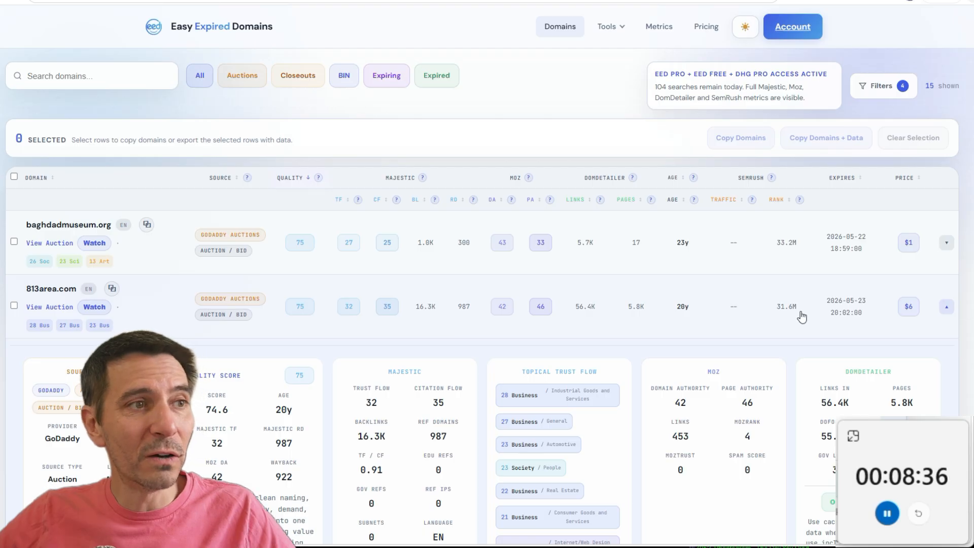
pyautogui.scroll(-1, 800, 311)
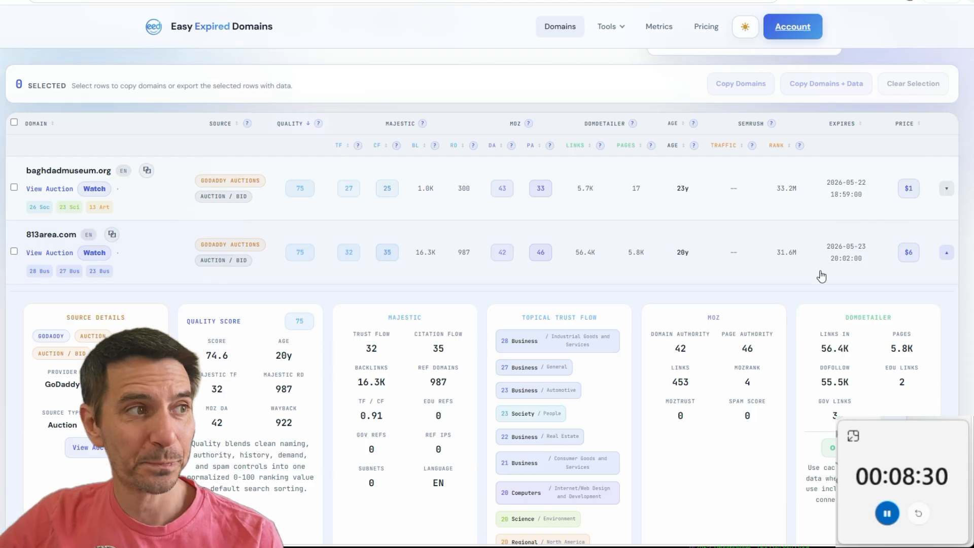
pyautogui.scroll(-2, 819, 277)
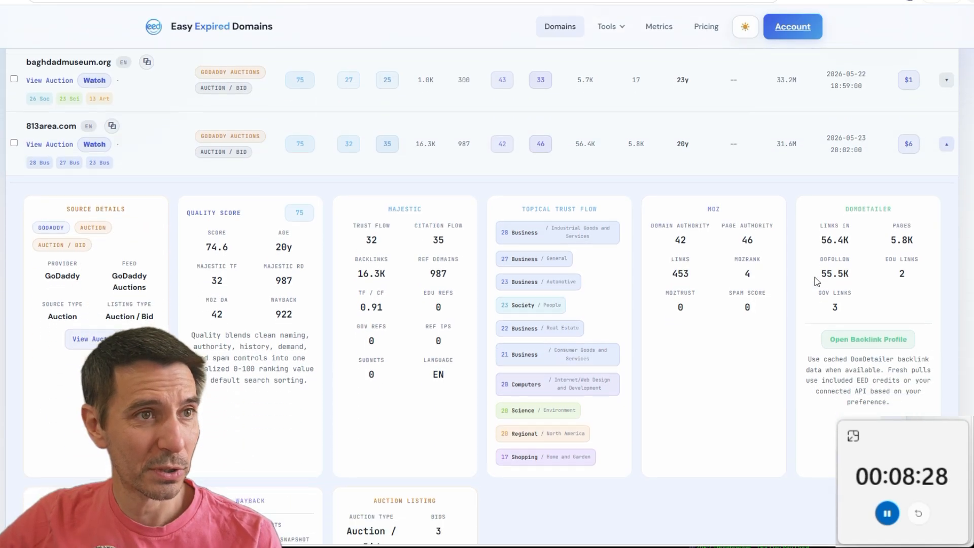
pyautogui.scroll(-3, 659, 311)
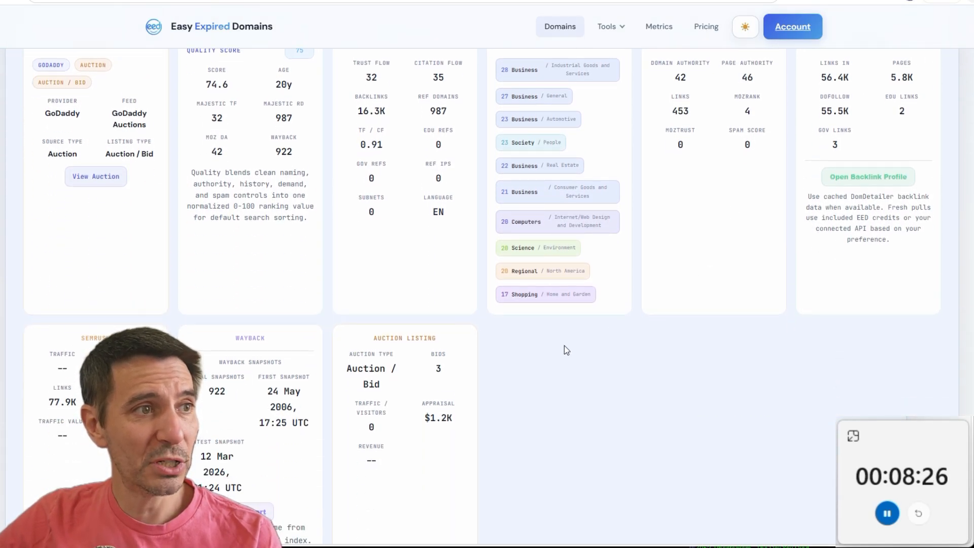
pyautogui.scroll(-6, 424, 478)
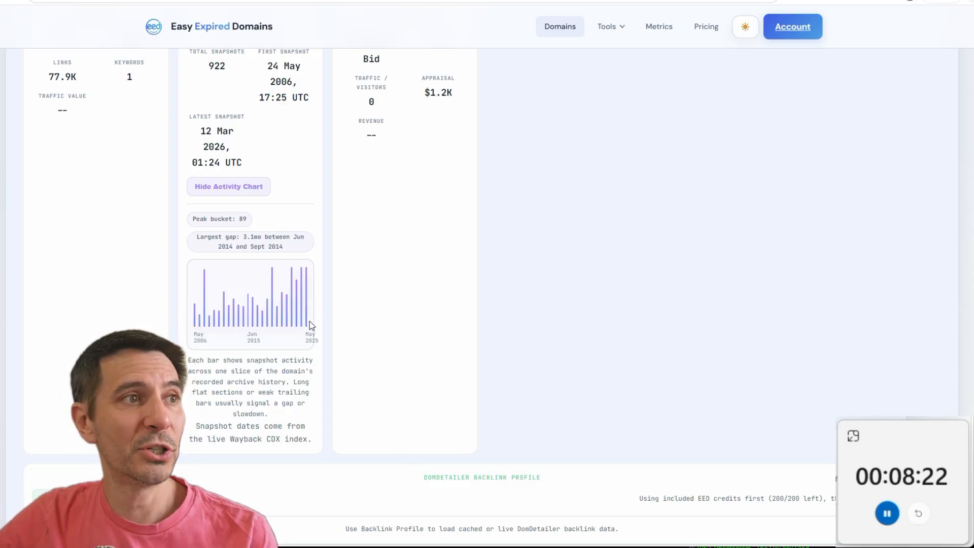
pyautogui.moveTo(214, 321)
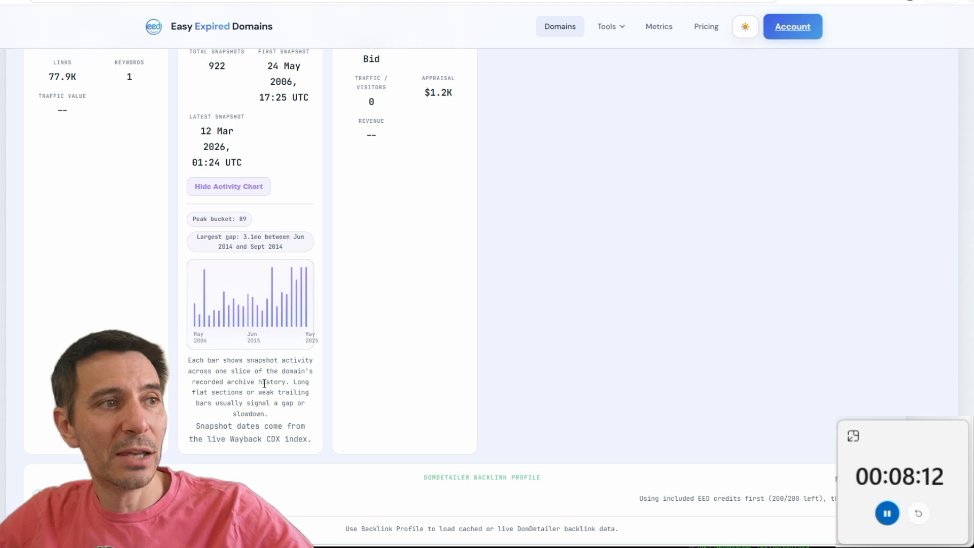
pyautogui.scroll(-1, 320, 382)
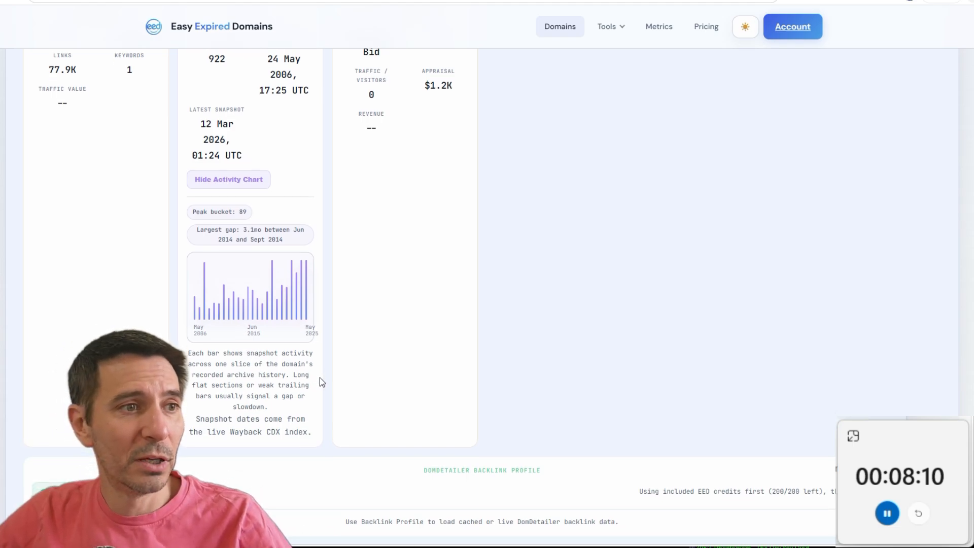
# - Load the DomDetailer backlink profile of 813area.com and examine its top anchor texts and individual backlinks
pyautogui.scroll(-4, 319, 380)
pyautogui.click(93, 283)
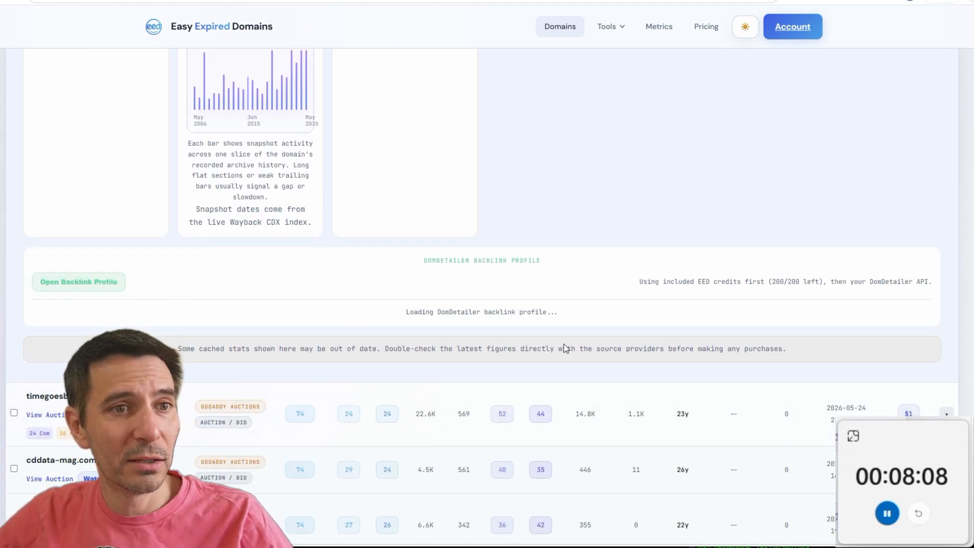
pyautogui.scroll(-5, 537, 373)
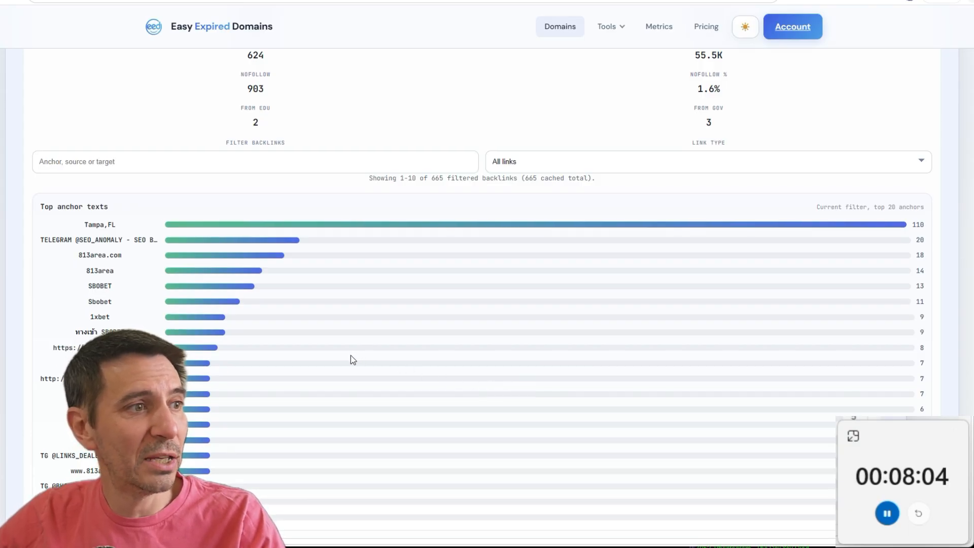
pyautogui.scroll(-5, 351, 355)
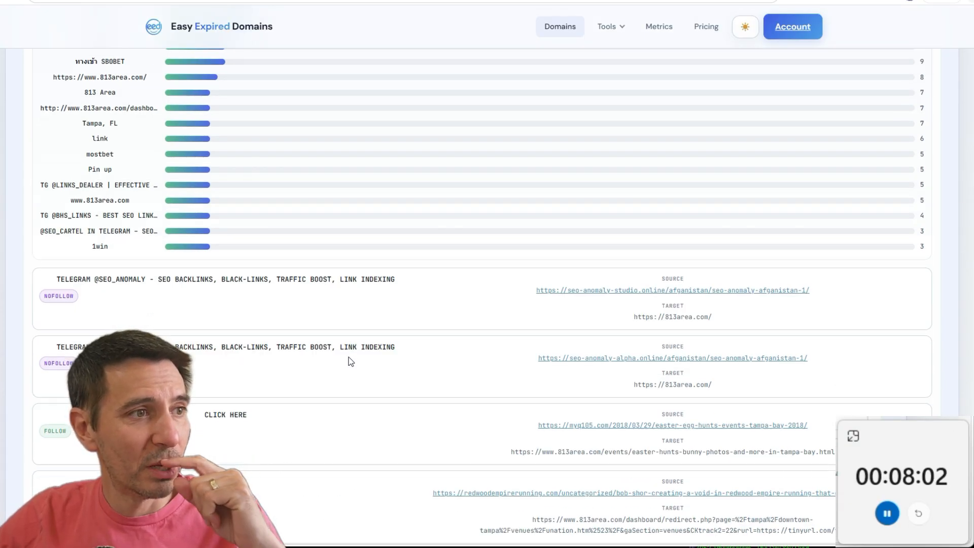
pyautogui.scroll(3, 349, 359)
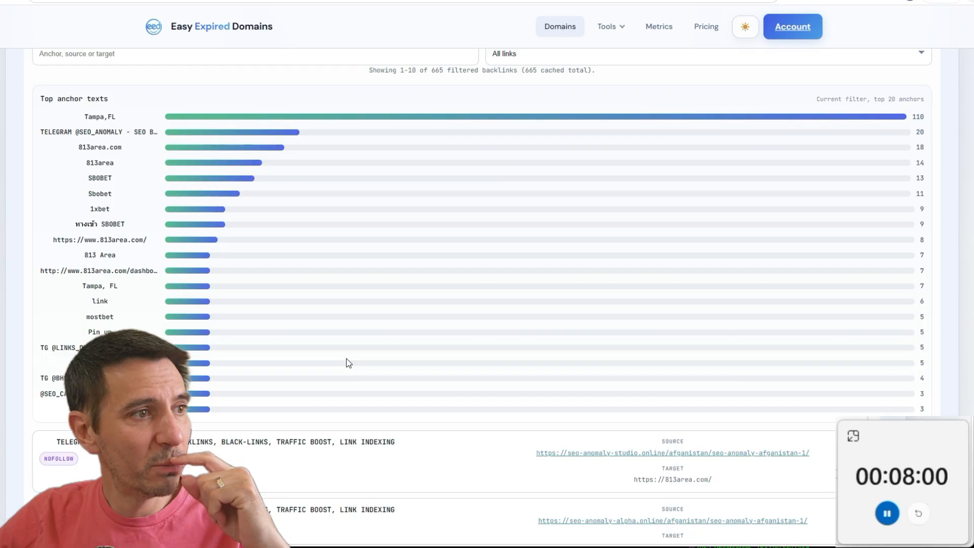
pyautogui.scroll(-5, 349, 363)
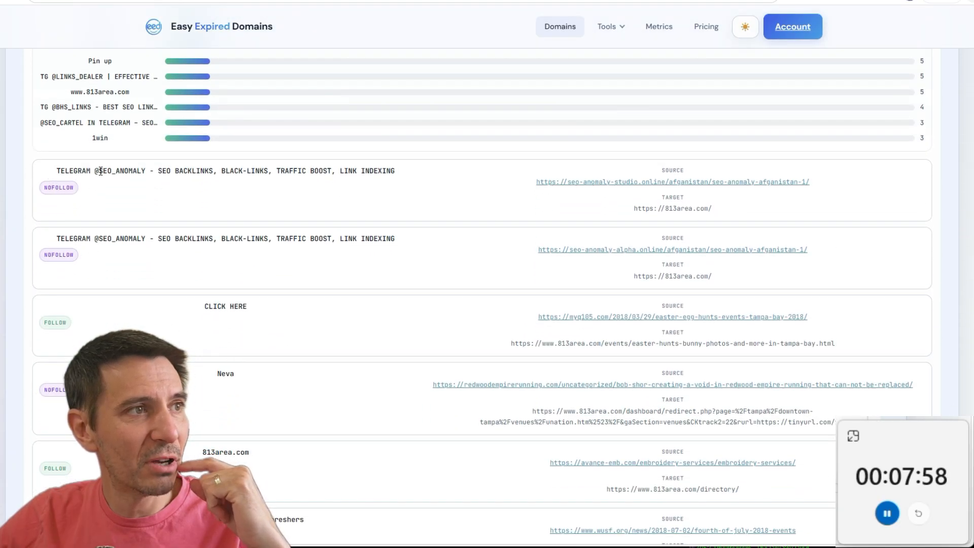
pyautogui.scroll(15, 409, 270)
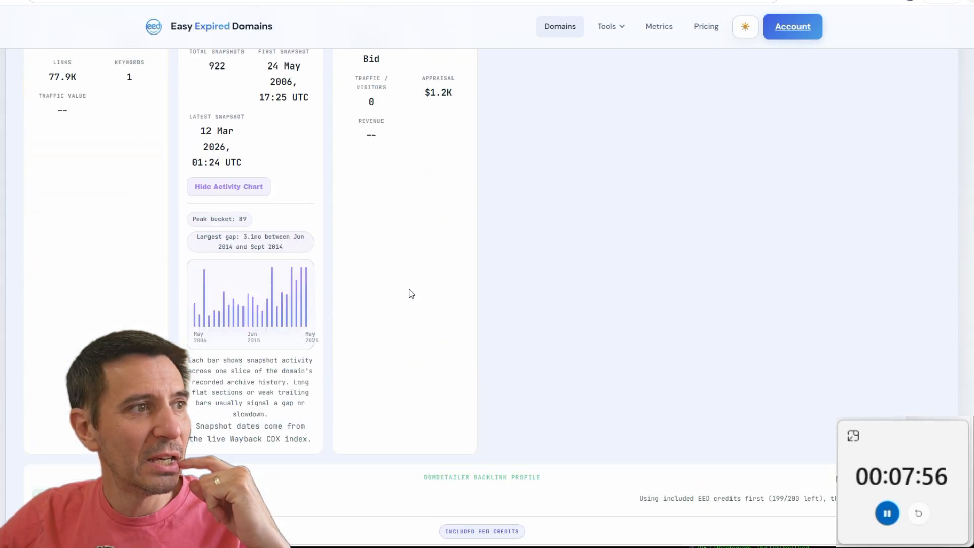
pyautogui.scroll(5, 405, 307)
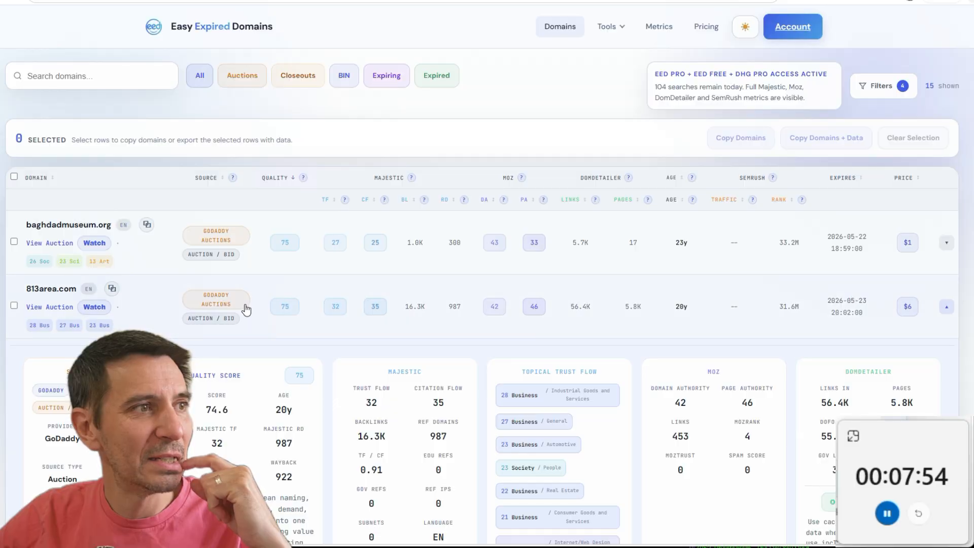
pyautogui.scroll(-5, 269, 314)
pyautogui.scroll(-15, 270, 314)
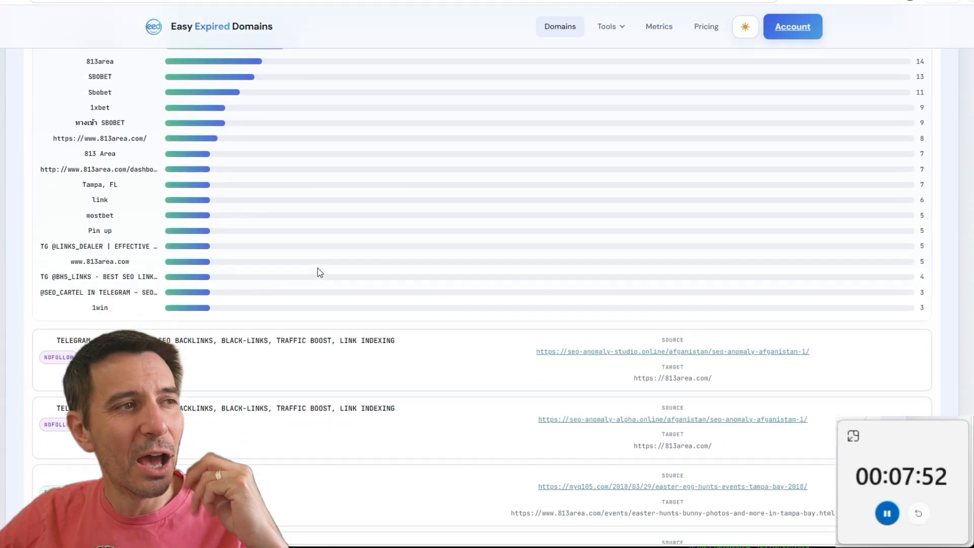
pyautogui.scroll(-5, 330, 307)
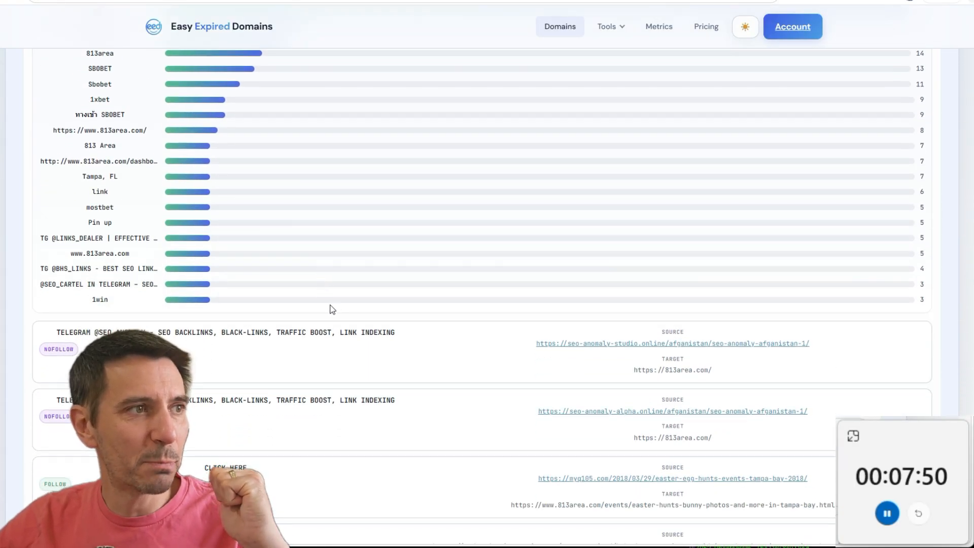
# - Collapse the details of 813area.com and compare the traffic, age and price values of the other listed domains
pyautogui.scroll(15, 344, 317)
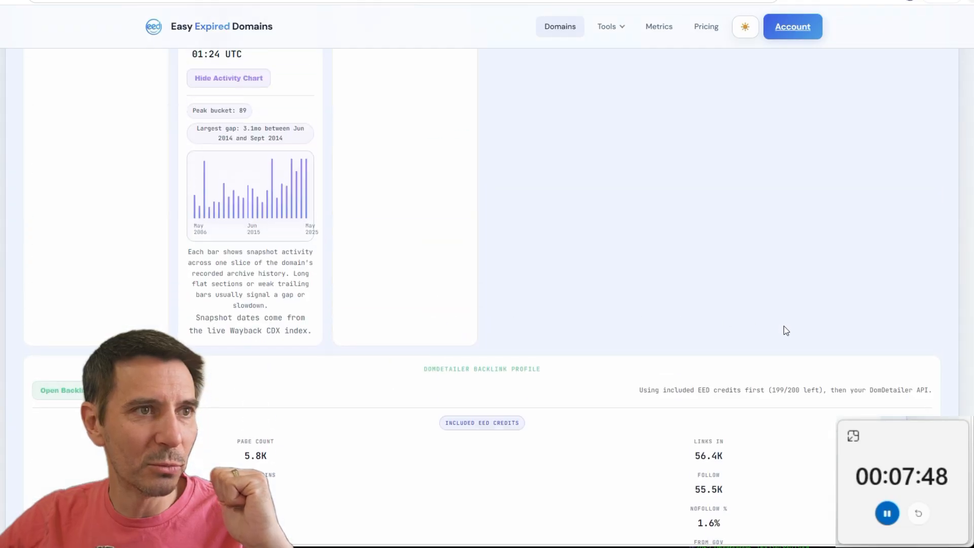
pyautogui.scroll(10, 797, 327)
pyautogui.click(946, 168)
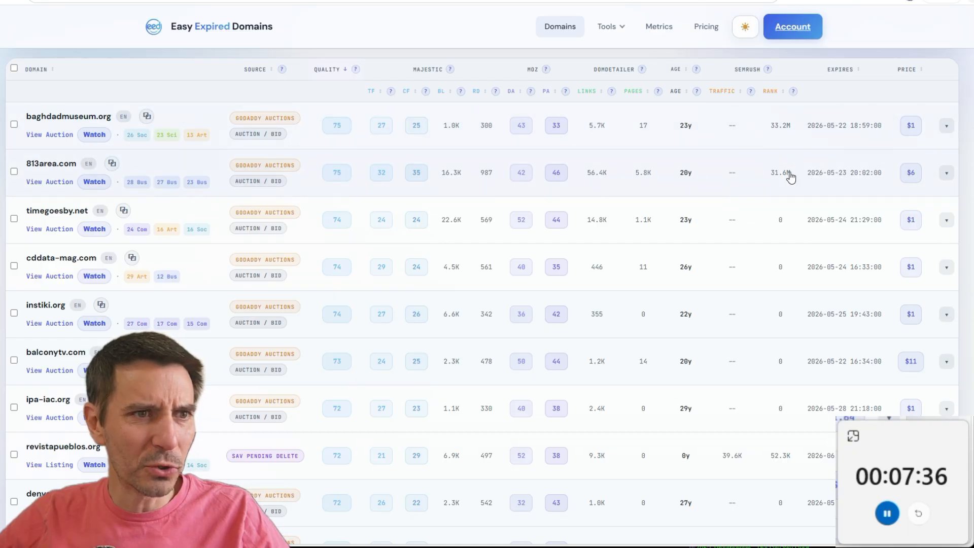
pyautogui.scroll(-1, 741, 477)
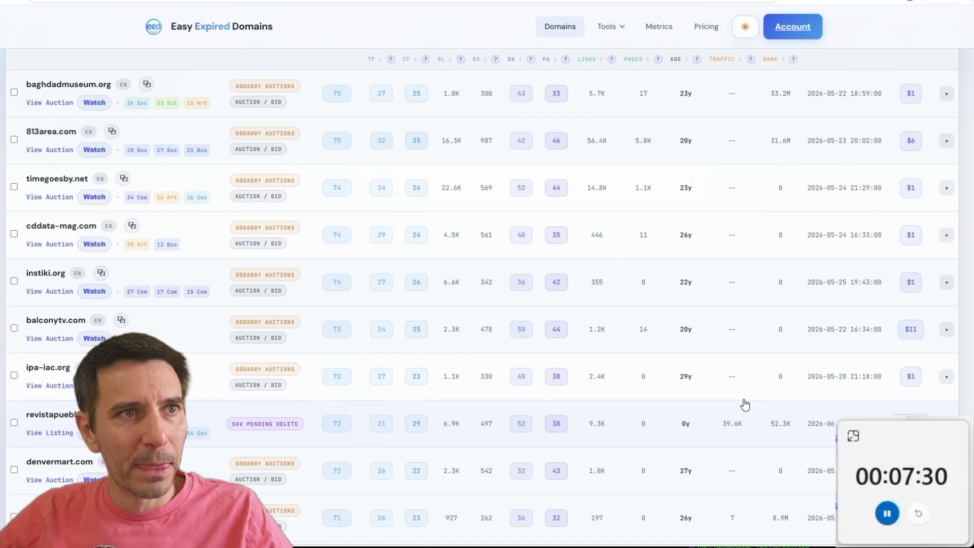
pyautogui.scroll(3, 750, 232)
pyautogui.scroll(-5, 730, 224)
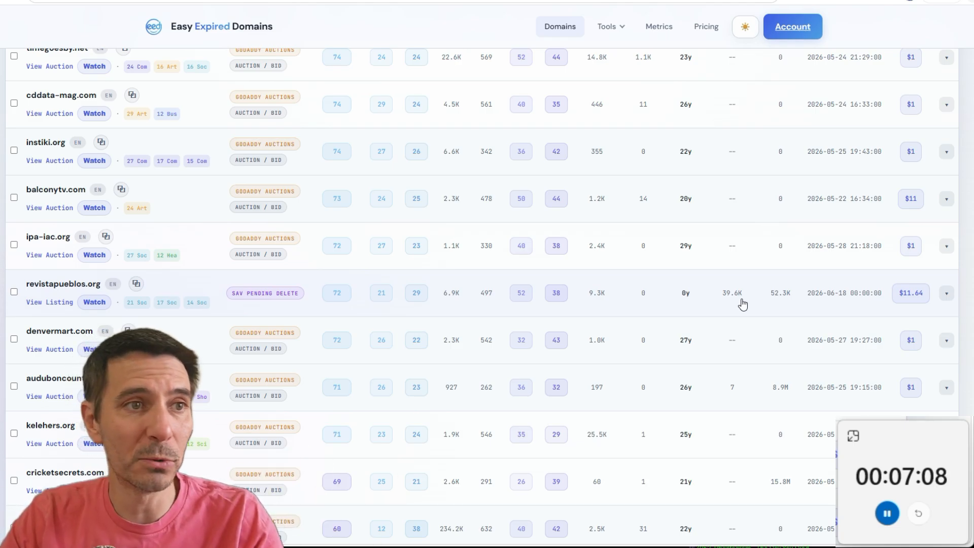
# - Expand revistapueblos.org, examine its authority metrics, Semrush traffic and Wayback snapshot activity chart, and collapse its details
pyautogui.click(946, 293)
pyautogui.scroll(-8, 902, 302)
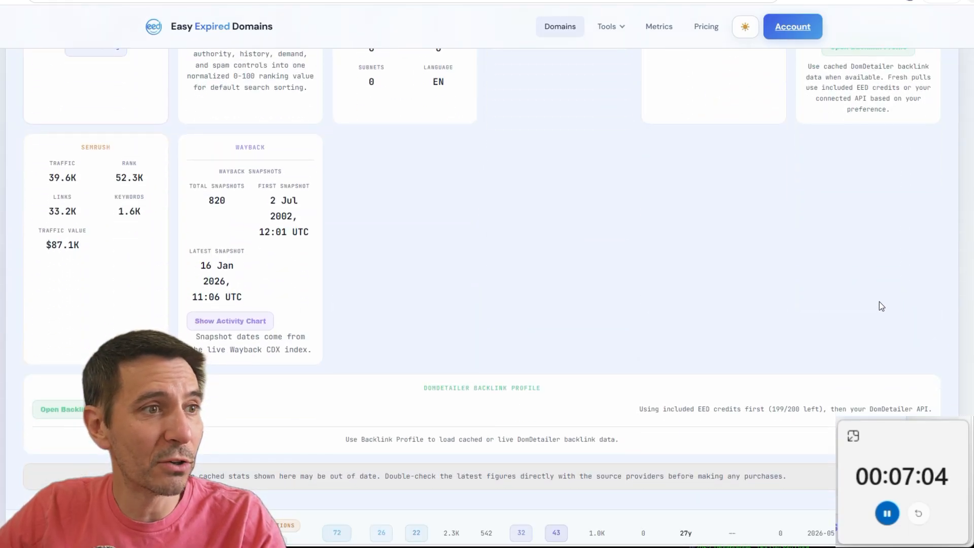
pyautogui.scroll(6, 881, 305)
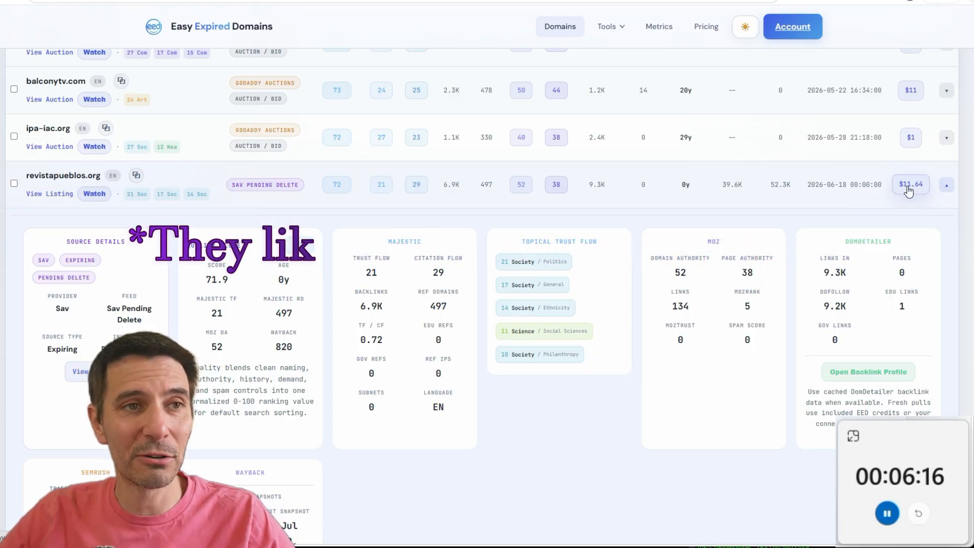
pyautogui.scroll(-6, 814, 216)
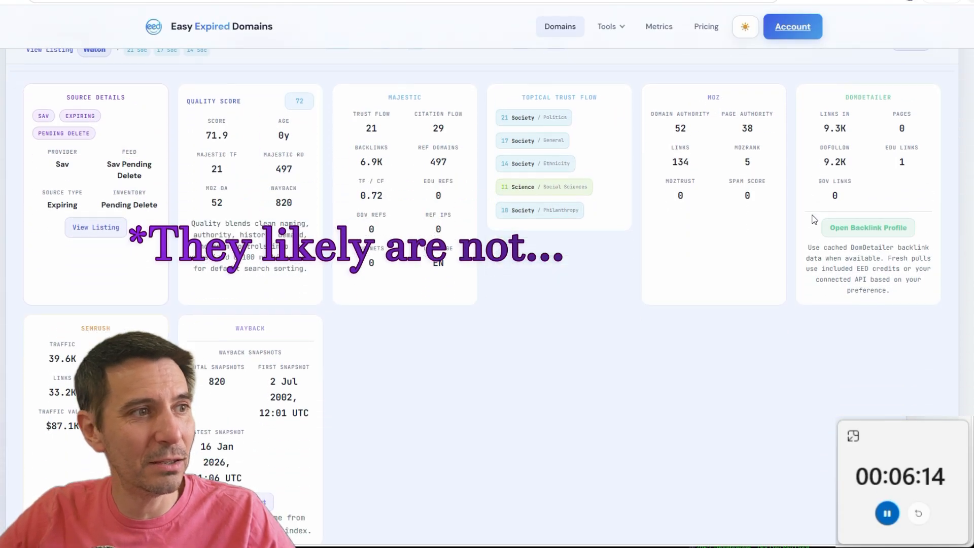
pyautogui.click(228, 266)
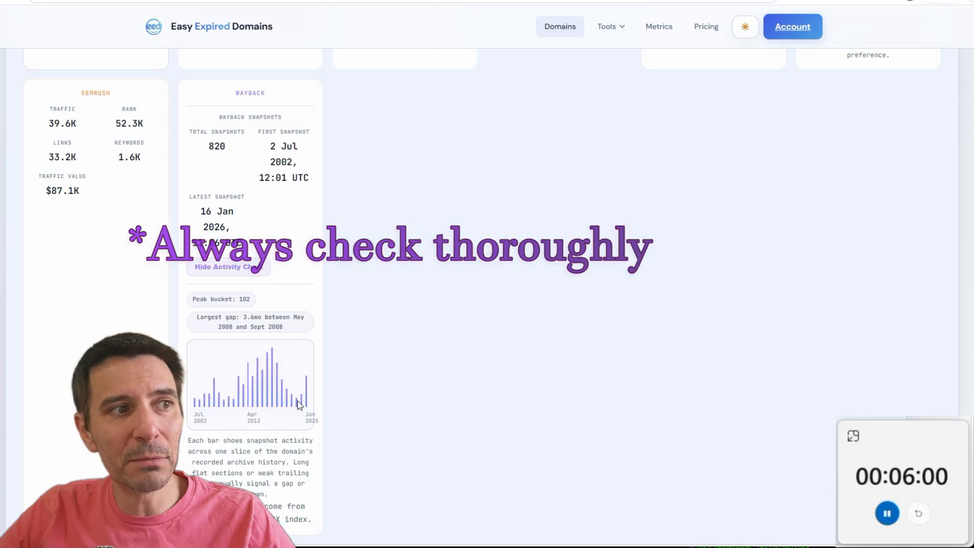
pyautogui.scroll(8, 492, 350)
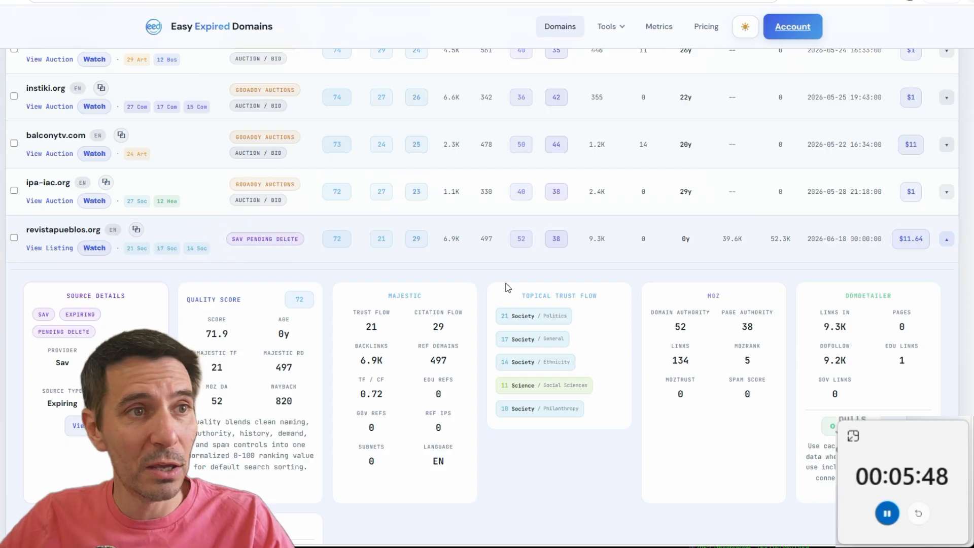
pyautogui.doubleClick(733, 239)
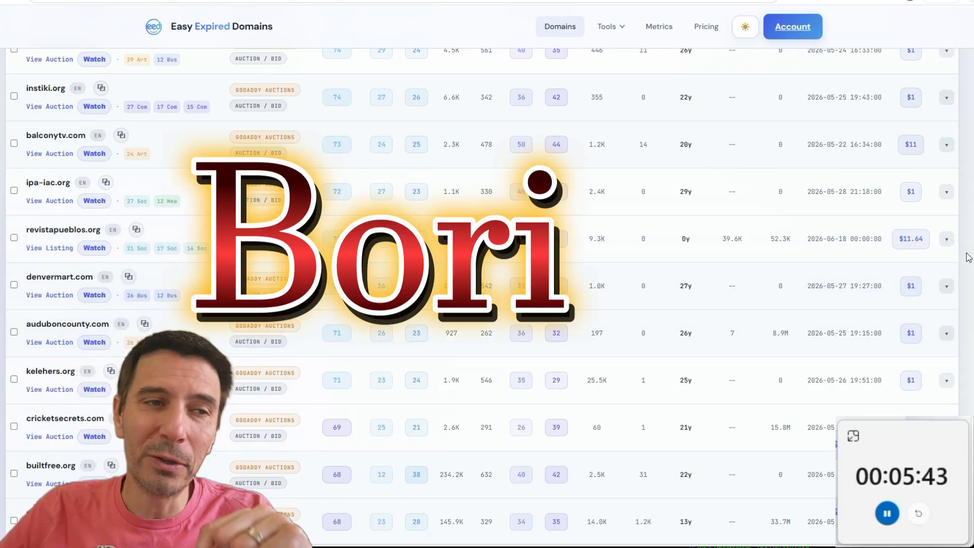
# - Reopen the details of revistapueblos.org and add the domain to the watched domains
pyautogui.scroll(-3, 968, 256)
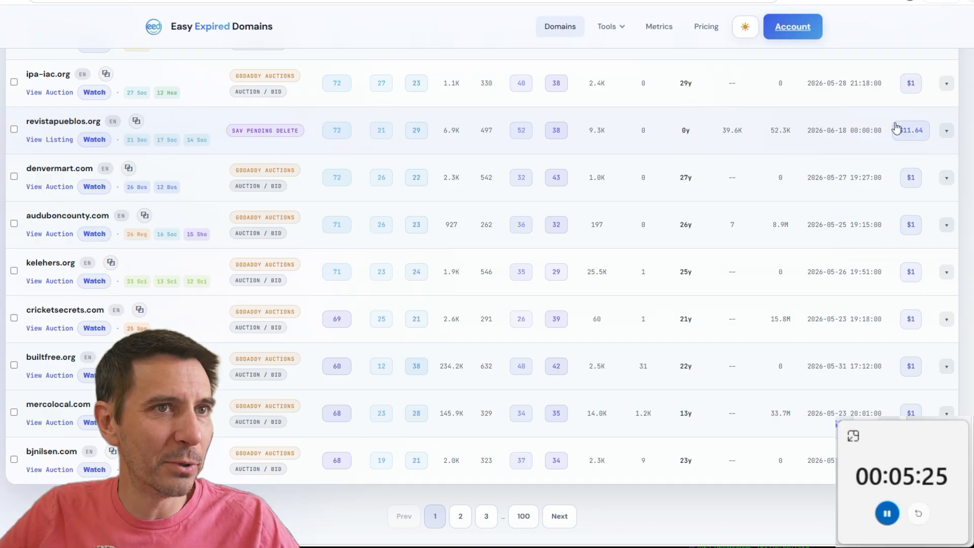
pyautogui.click(947, 131)
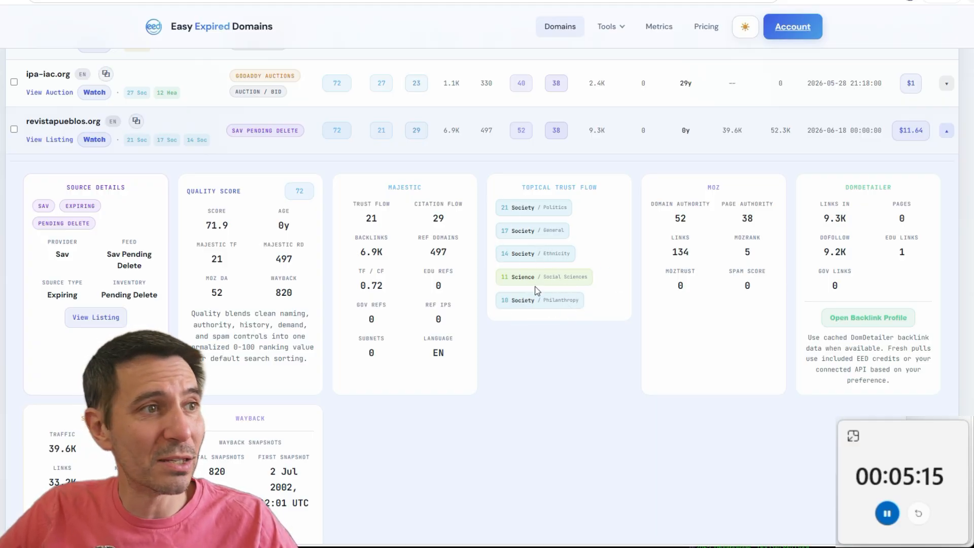
pyautogui.scroll(-2, 537, 290)
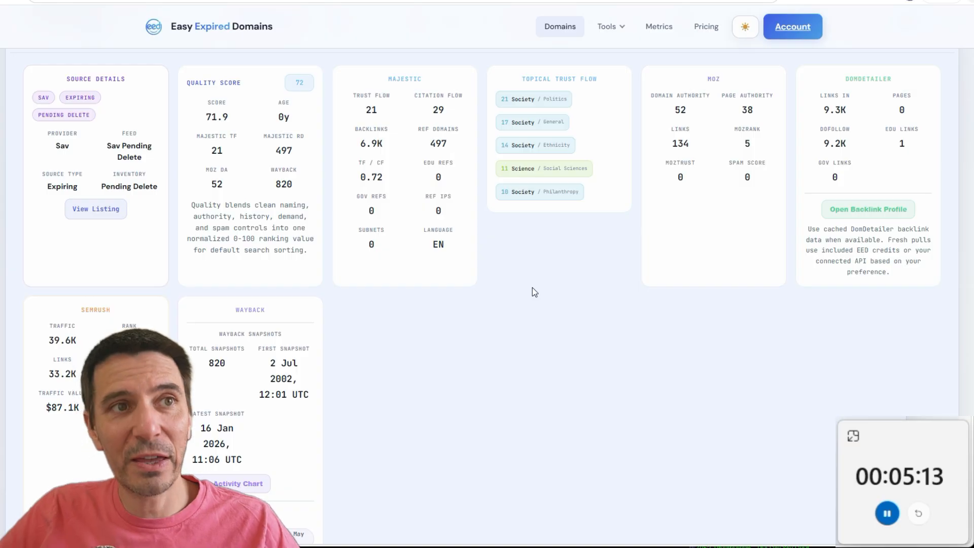
pyautogui.scroll(6, 532, 292)
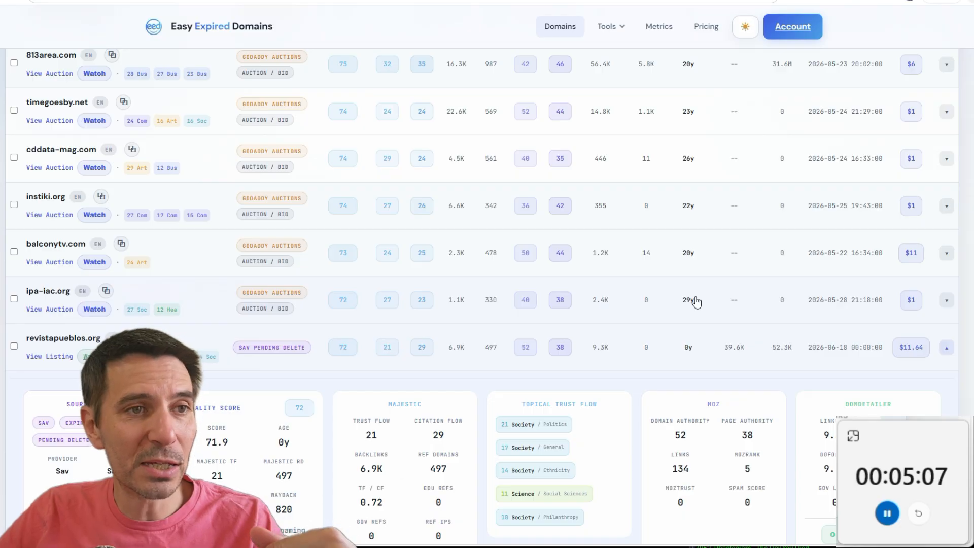
# - Review the Semrush figures and Wayback history of revistapueblos.org once more and collapse its details
pyautogui.scroll(-2, 698, 299)
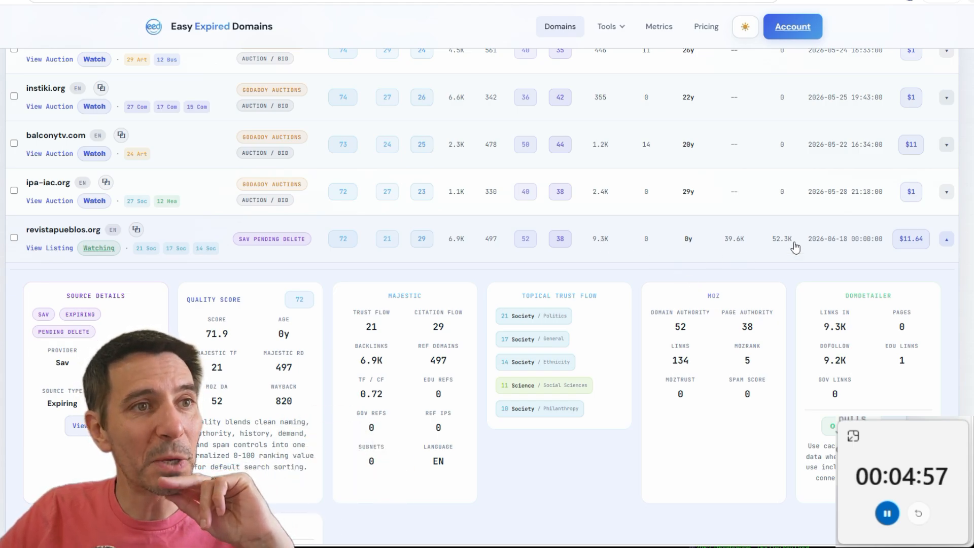
pyautogui.scroll(-6, 740, 261)
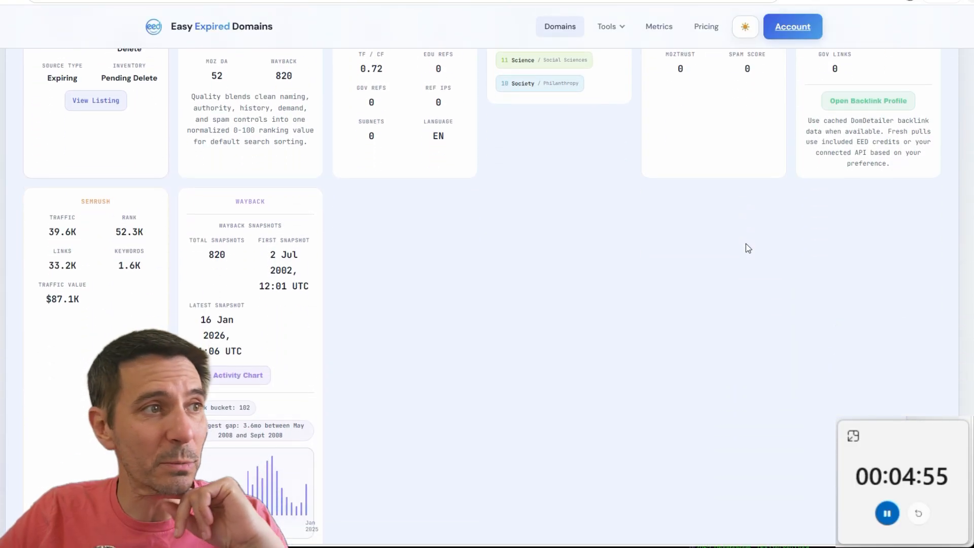
pyautogui.scroll(6, 746, 248)
pyautogui.click(946, 347)
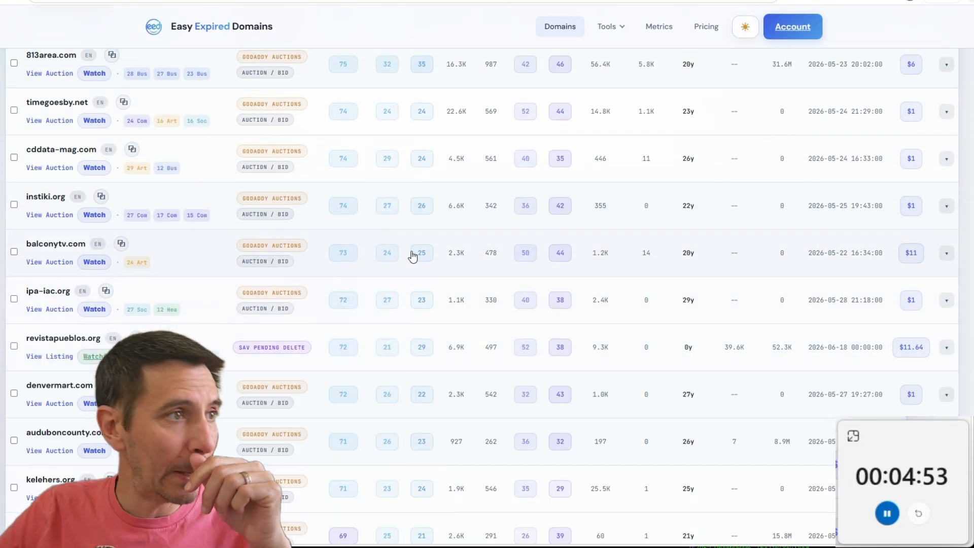
# - Expand timegoesby.net and examine its Wayback snapshot activity chart, auction listing, authority metrics and topical trust flow
pyautogui.scroll(3, 208, 283)
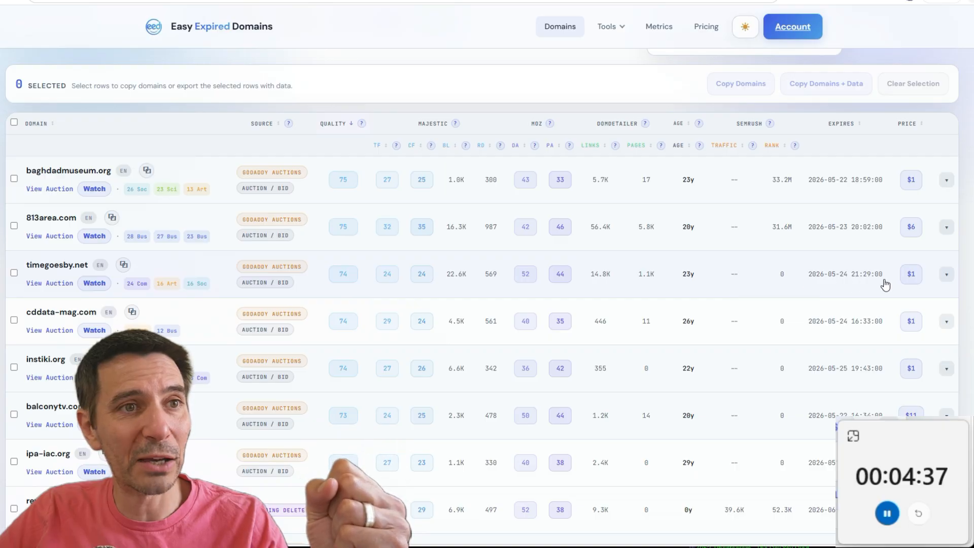
pyautogui.click(946, 274)
pyautogui.scroll(-6, 357, 348)
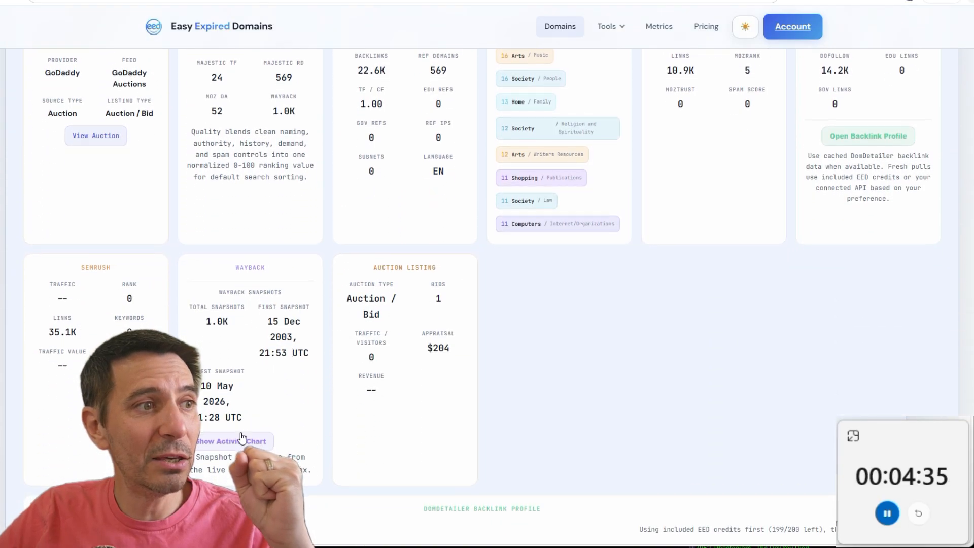
pyautogui.click(245, 441)
pyautogui.scroll(-4, 242, 439)
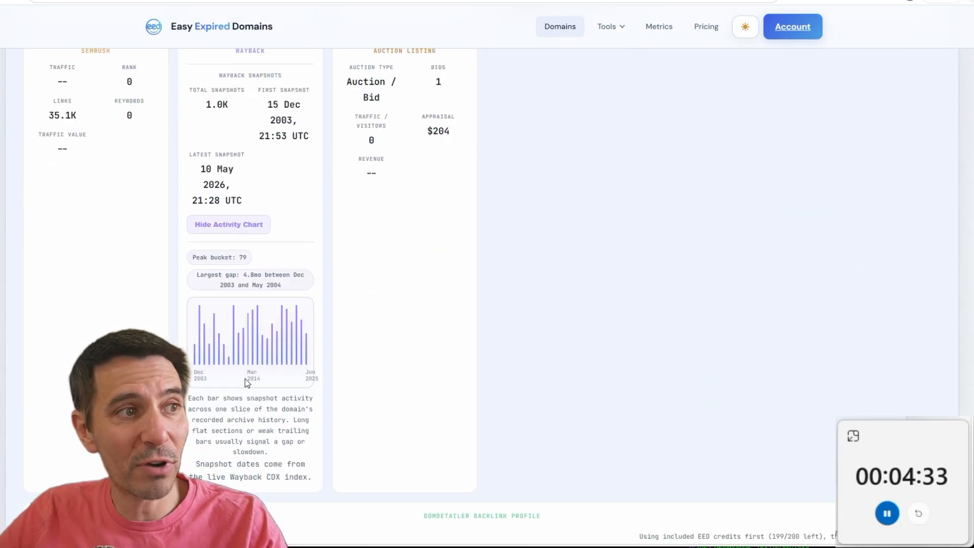
pyautogui.moveTo(245, 381)
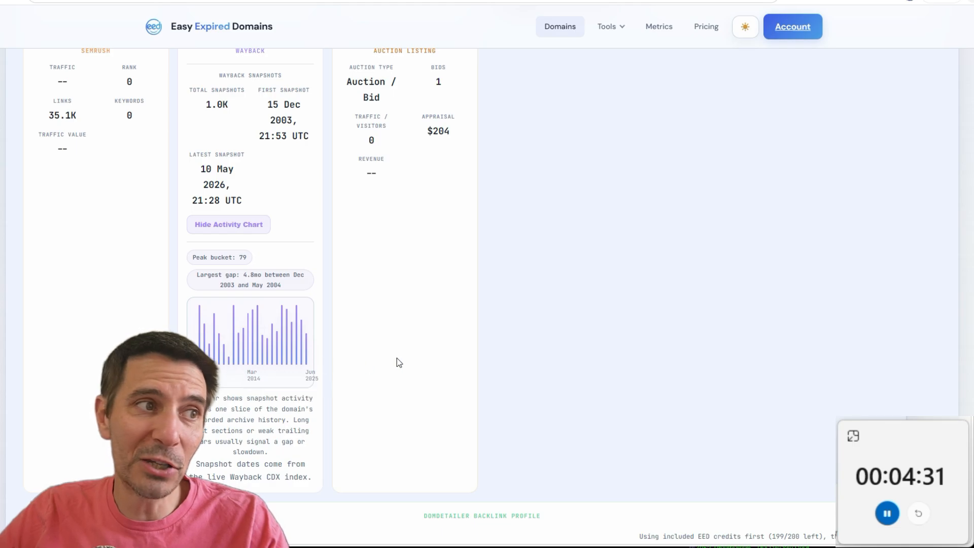
pyautogui.scroll(6, 406, 360)
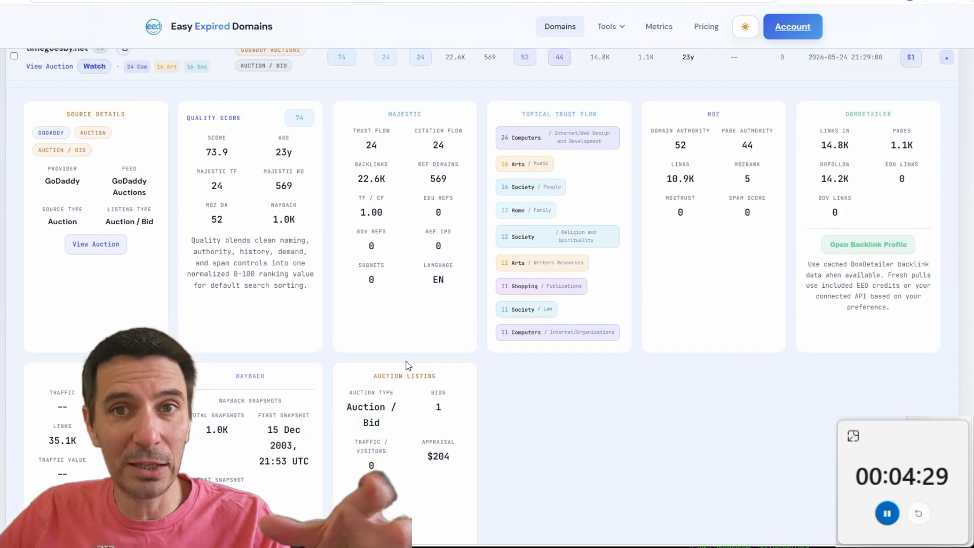
pyautogui.scroll(3, 406, 360)
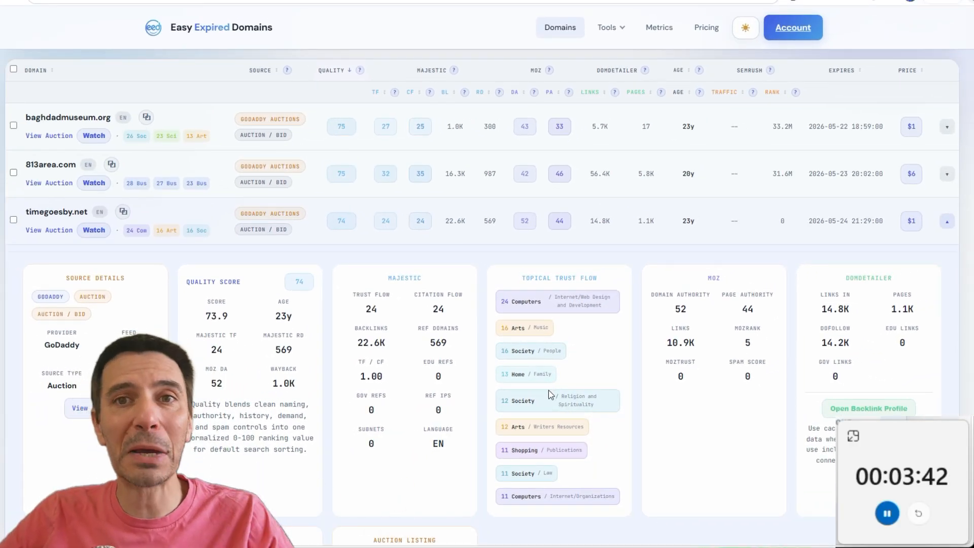
# - Load the DomDetailer backlink profile of timegoesby.net and examine its top anchor texts, including "Time Goes By" and the Telegram SEO anchor
pyautogui.scroll(-8, 469, 409)
pyautogui.scroll(4, 457, 406)
pyautogui.scroll(-12, 536, 369)
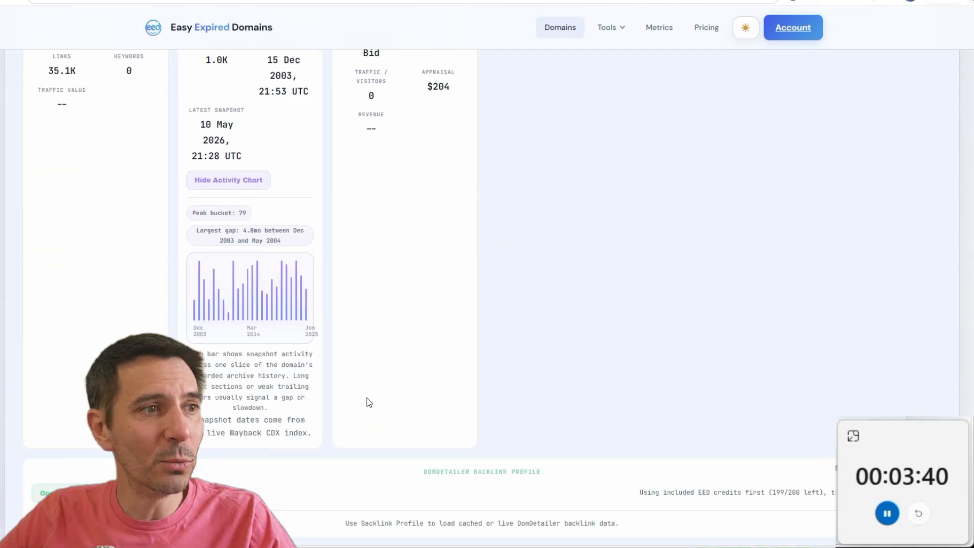
pyautogui.click(76, 280)
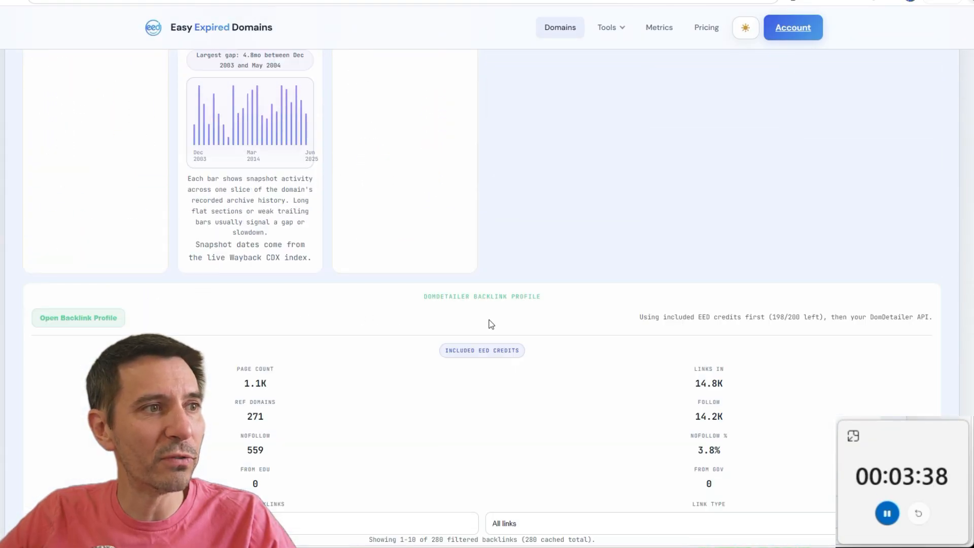
pyautogui.scroll(-6, 491, 324)
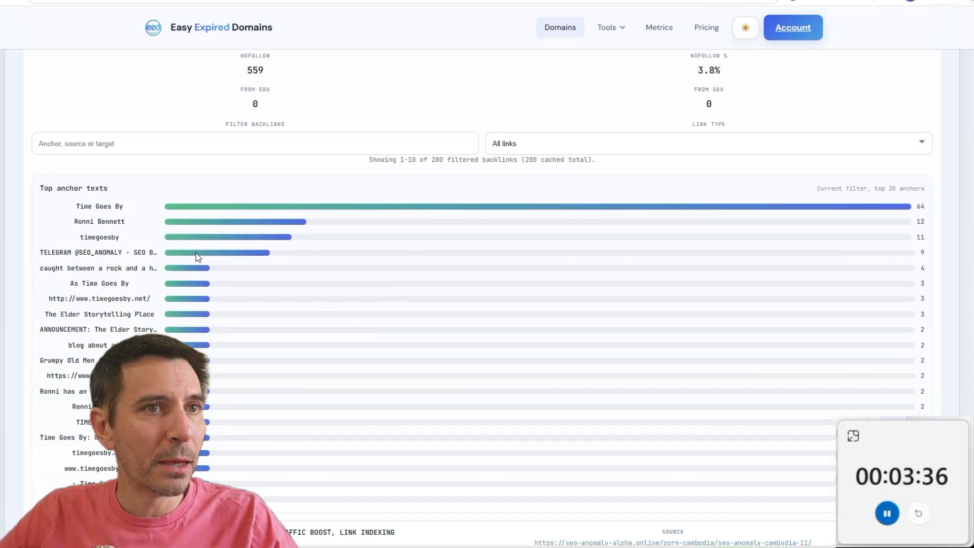
pyautogui.moveTo(129, 206); pyautogui.dragTo(75, 206)
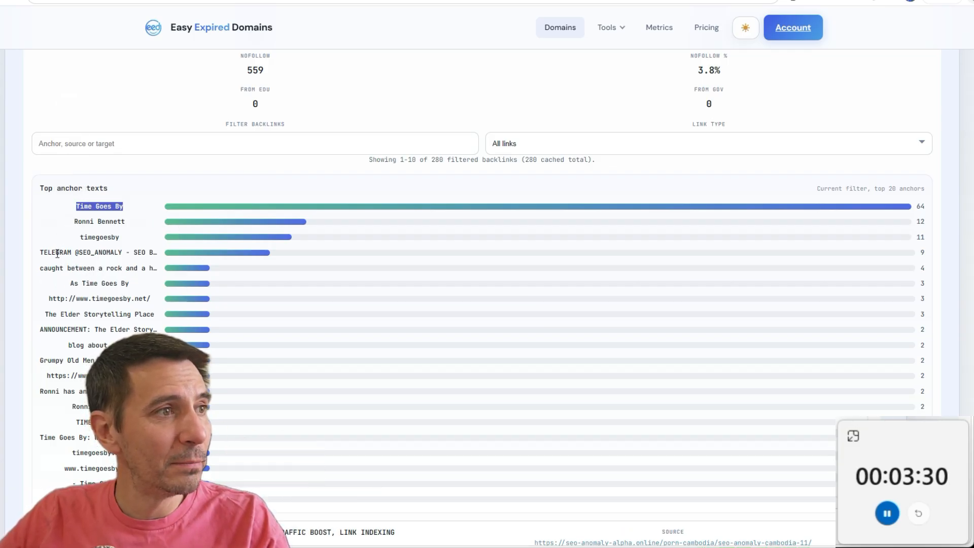
pyautogui.moveTo(38, 252)
pyautogui.mouseDown()
pyautogui.moveTo(150, 252)
pyautogui.moveTo(42, 254)
pyautogui.mouseUp()
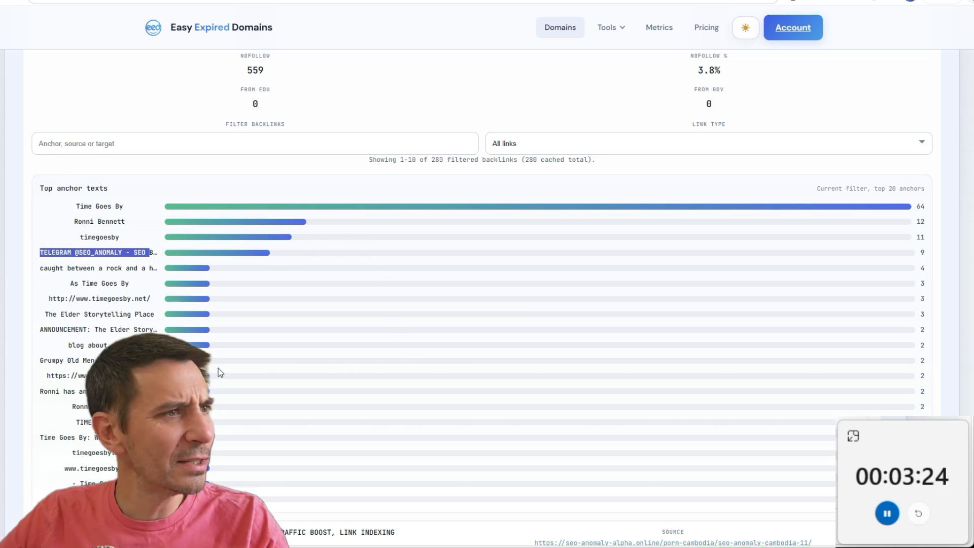
# - Examine the anchor distribution, follow and nofollow figures, and individual backlink sources and targets of timegoesby.net
pyautogui.scroll(-3, 218, 368)
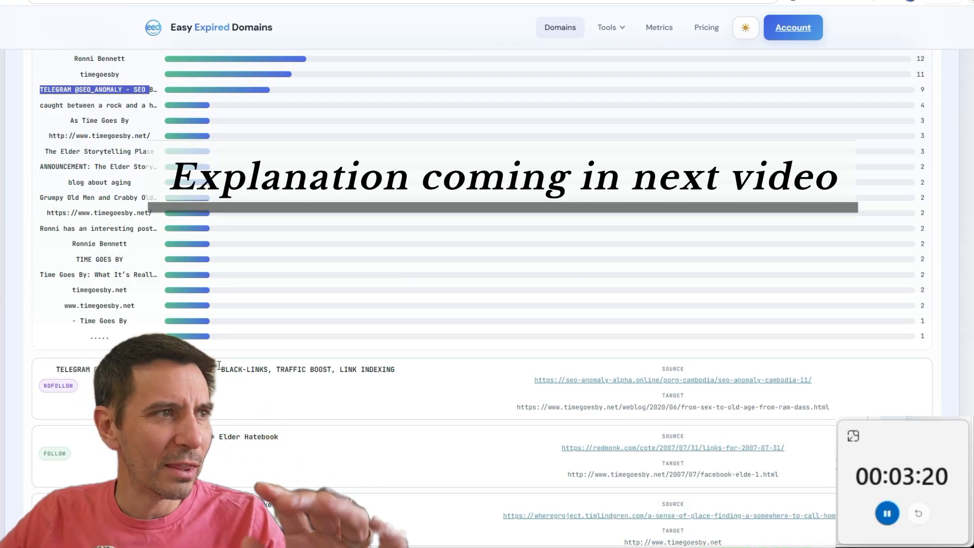
pyautogui.scroll(2, 219, 366)
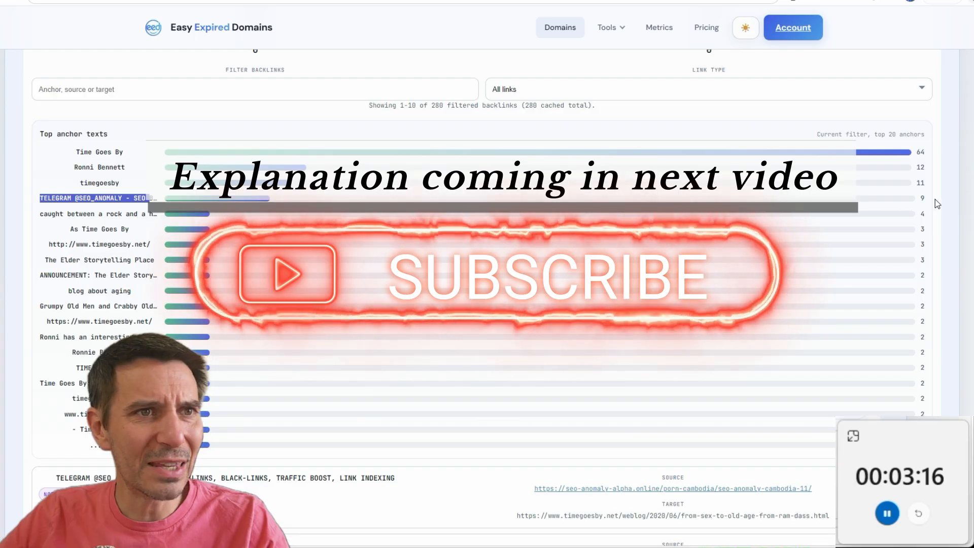
pyautogui.scroll(7, 331, 328)
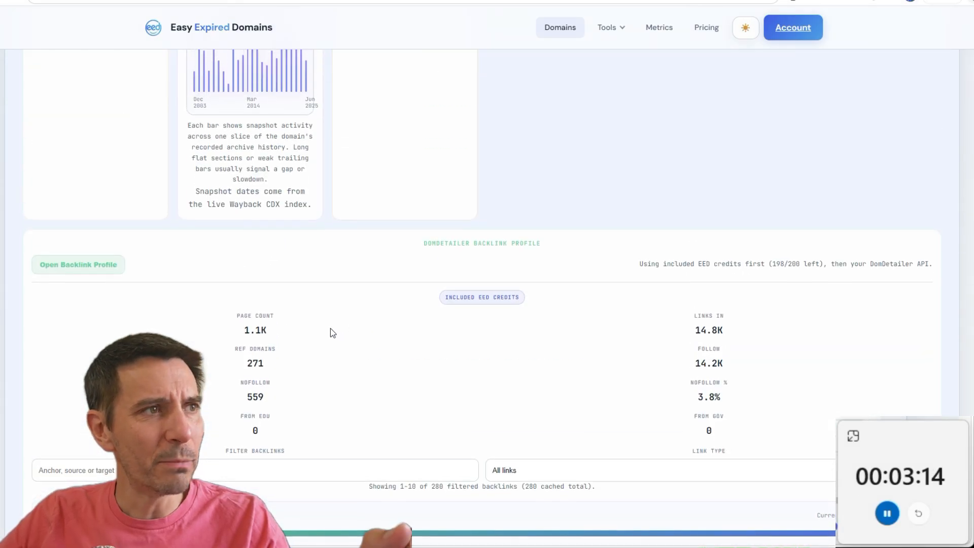
pyautogui.scroll(5, 330, 328)
pyautogui.scroll(-11, 315, 373)
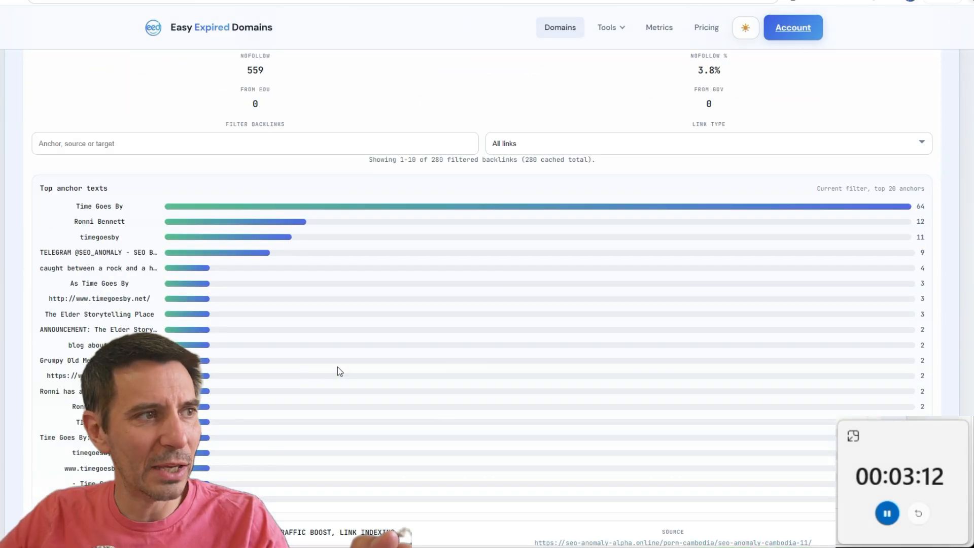
pyautogui.scroll(-2, 336, 366)
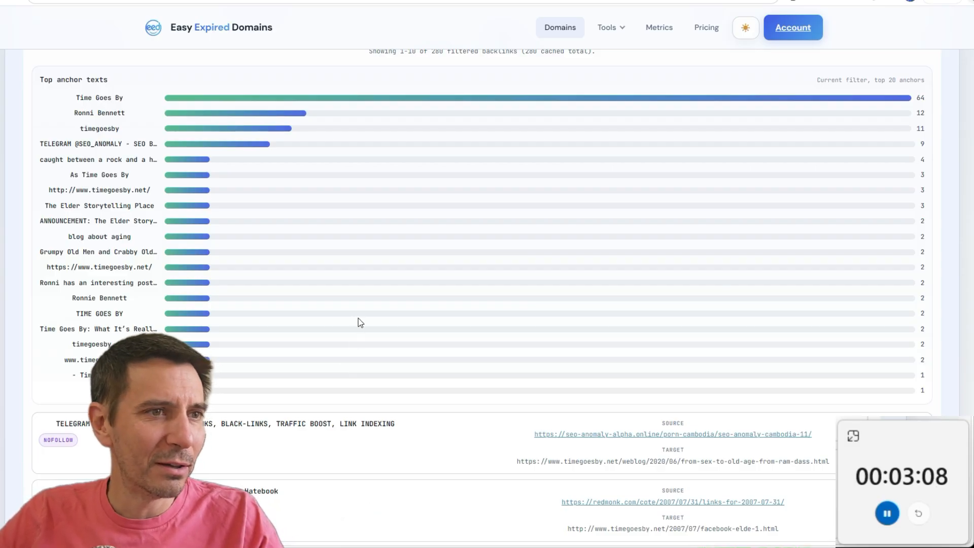
pyautogui.scroll(-1, 358, 318)
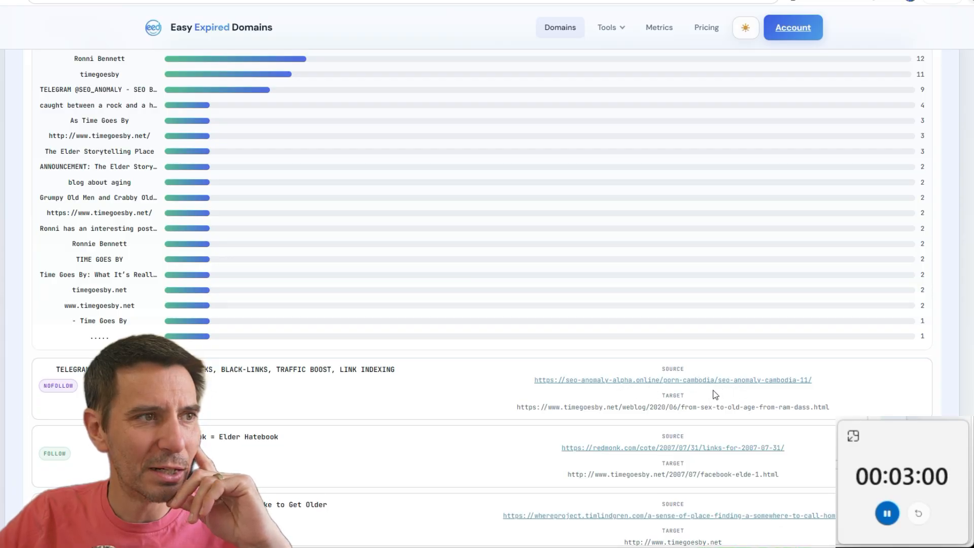
pyautogui.scroll(-5, 41, 401)
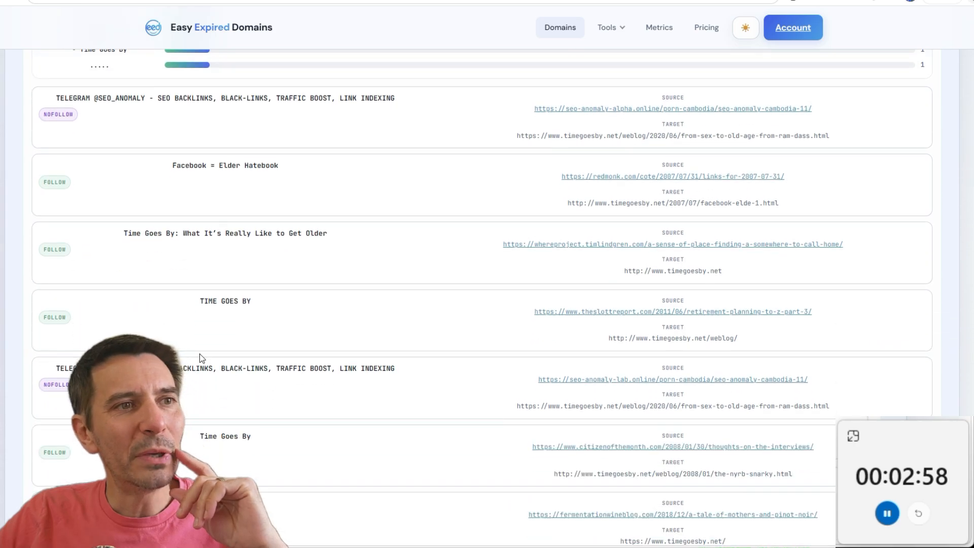
# - Recheck the Telegram SEO anchor among timegoesby.net's top anchor texts, review its summary metrics and collapse its details
pyautogui.scroll(10, 242, 322)
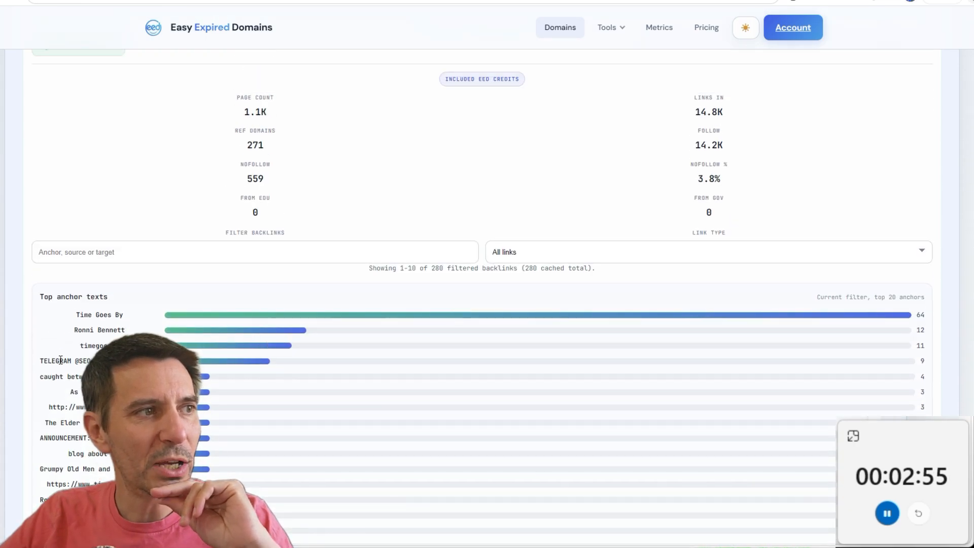
pyautogui.doubleClick(79, 360)
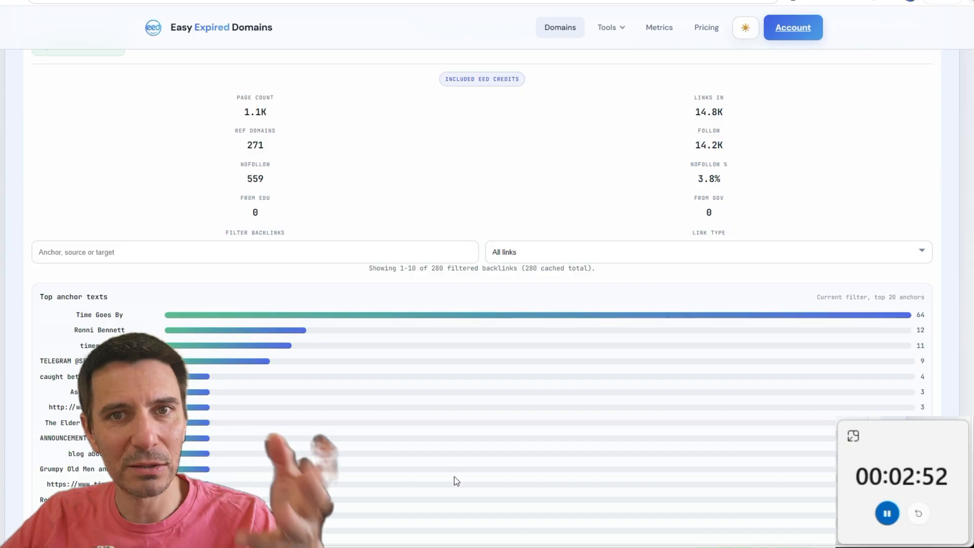
pyautogui.scroll(1, 454, 470)
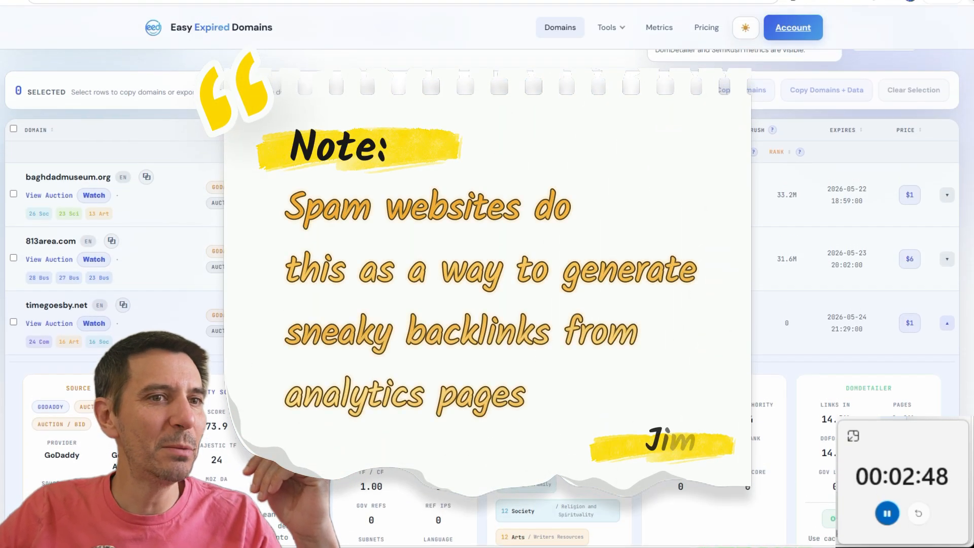
pyautogui.scroll(1, 487, 304)
pyautogui.scroll(-8, 825, 265)
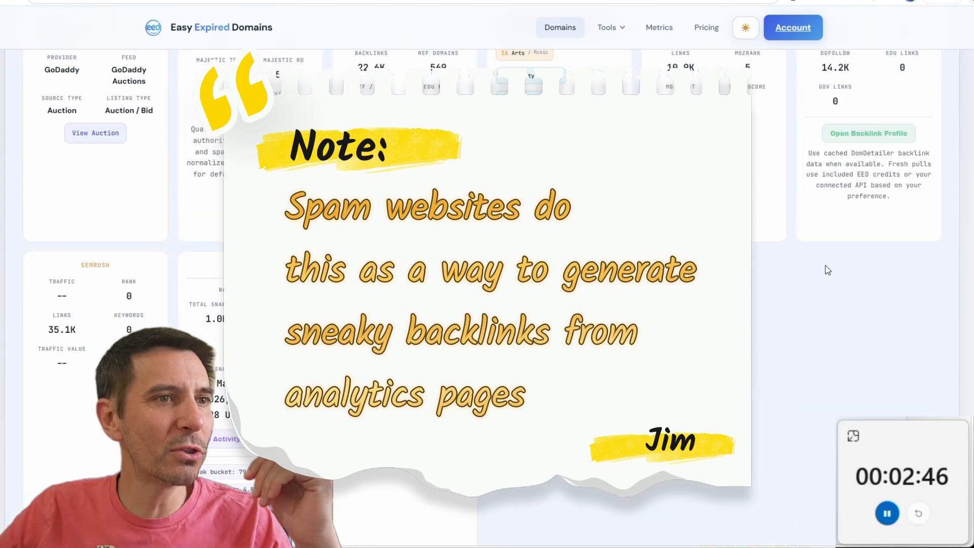
pyautogui.scroll(3, 920, 174)
pyautogui.click(946, 101)
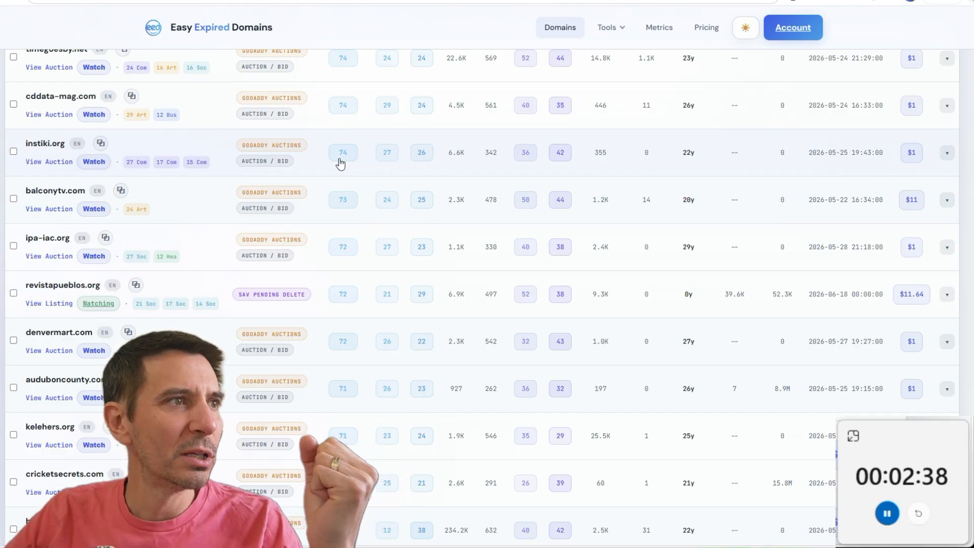
# - Expand instiki.org and examine its authority metrics, topical trust flow, auction listing and Wayback snapshot activity chart
pyautogui.click(946, 152)
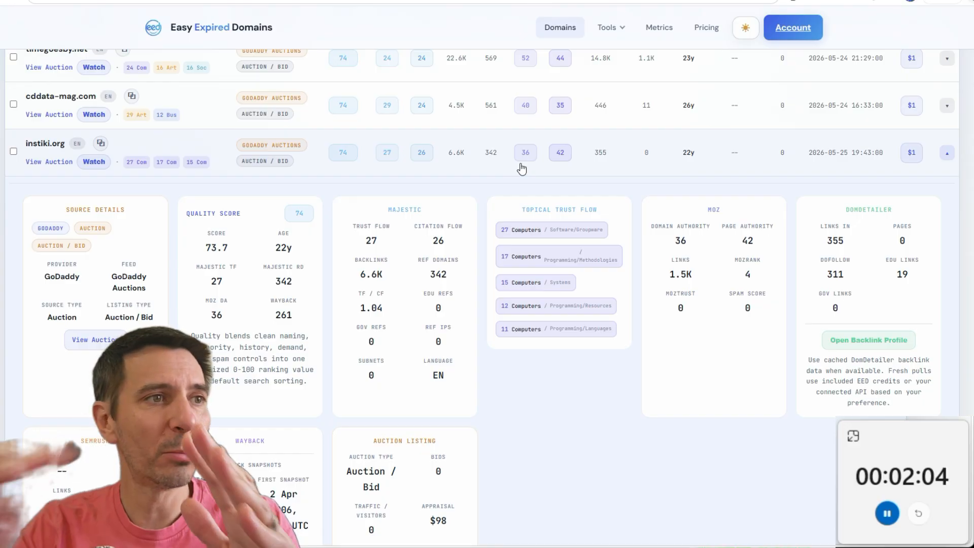
pyautogui.scroll(-3, 555, 242)
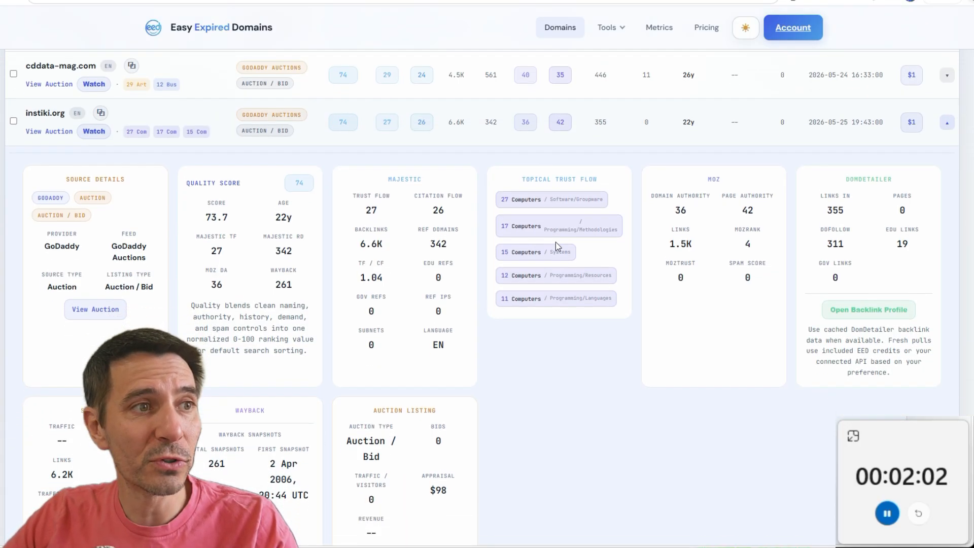
pyautogui.scroll(-4, 507, 272)
pyautogui.click(232, 287)
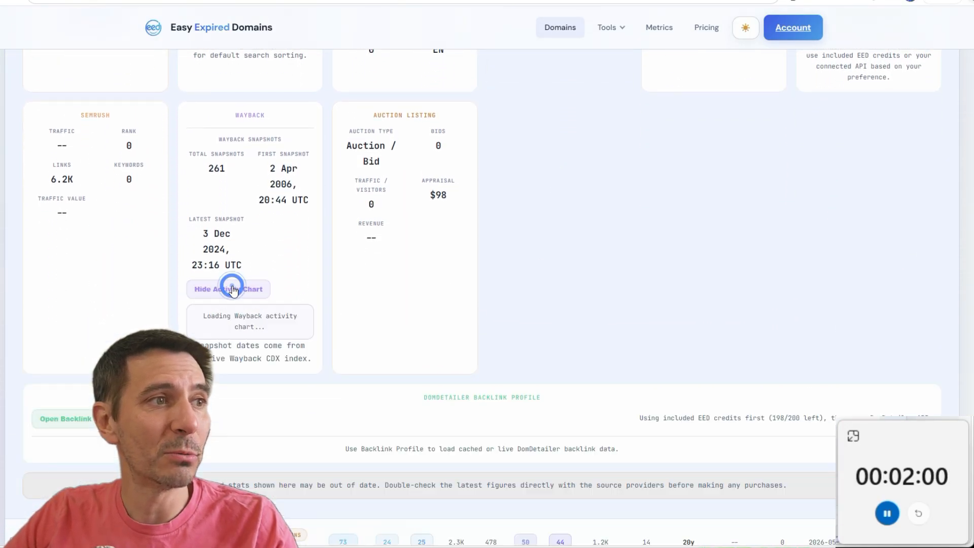
pyautogui.scroll(-1, 284, 321)
pyautogui.scroll(-1, 284, 322)
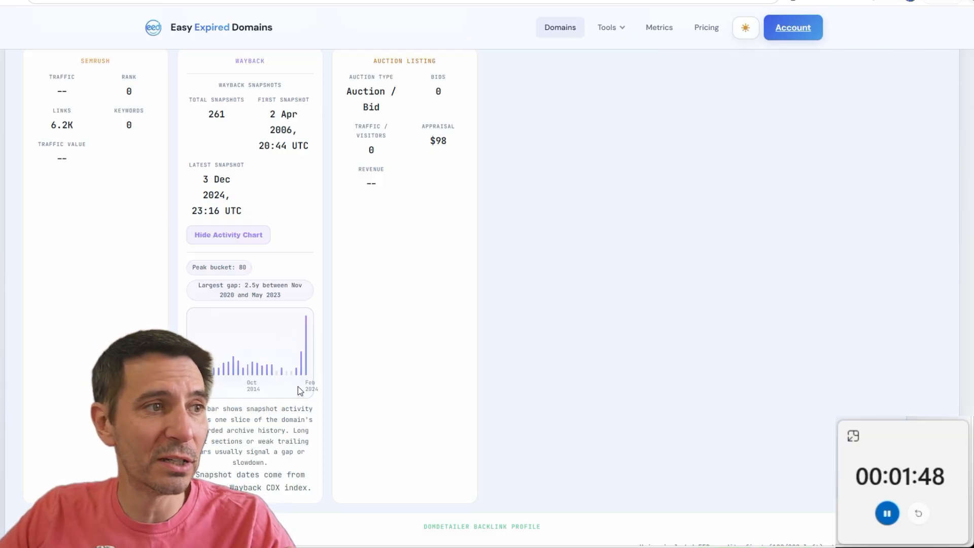
# - Load the DomDetailer backlink profile of instiki.org and examine its top anchor texts, including the brand-name and URL anchors
pyautogui.scroll(10, 298, 388)
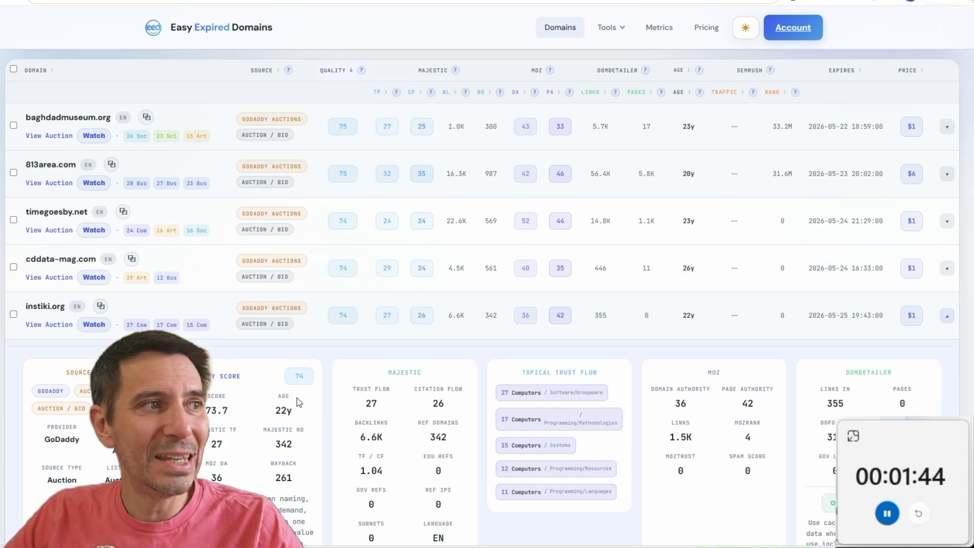
pyautogui.scroll(-15, 264, 355)
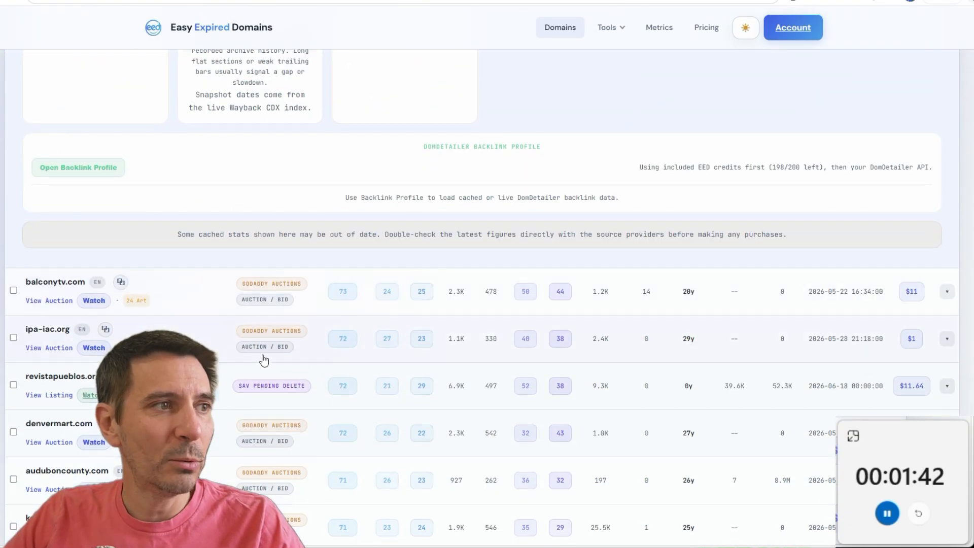
pyautogui.click(80, 166)
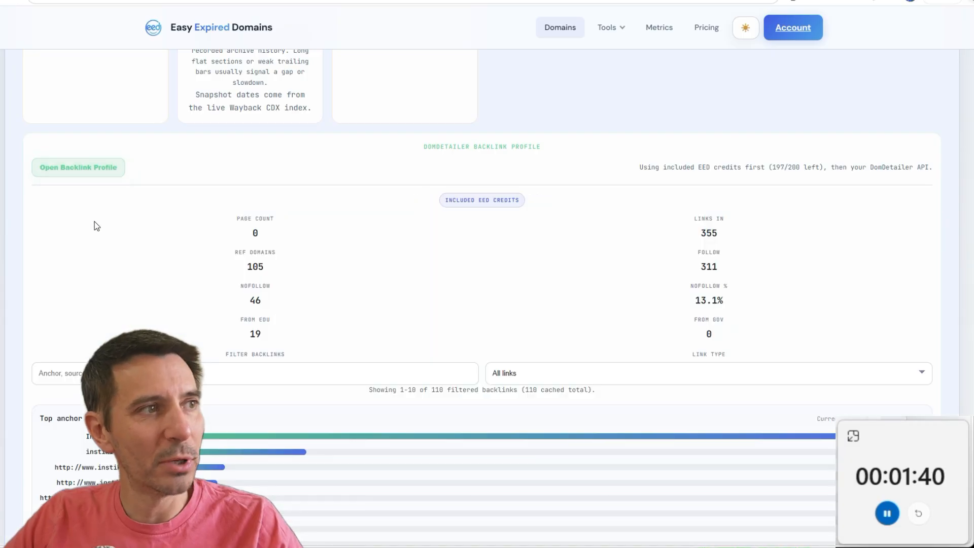
pyautogui.scroll(-5, 175, 329)
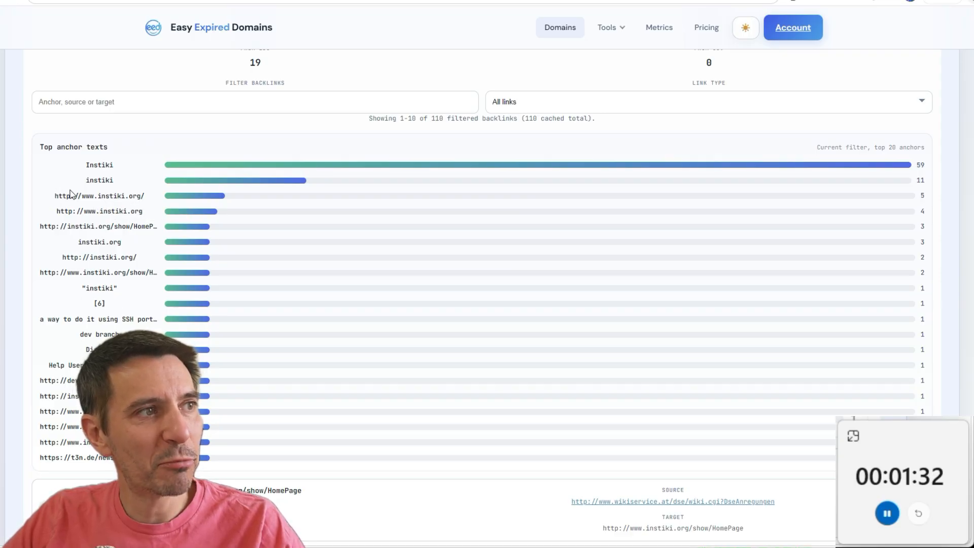
pyautogui.moveTo(59, 196); pyautogui.dragTo(145, 196)
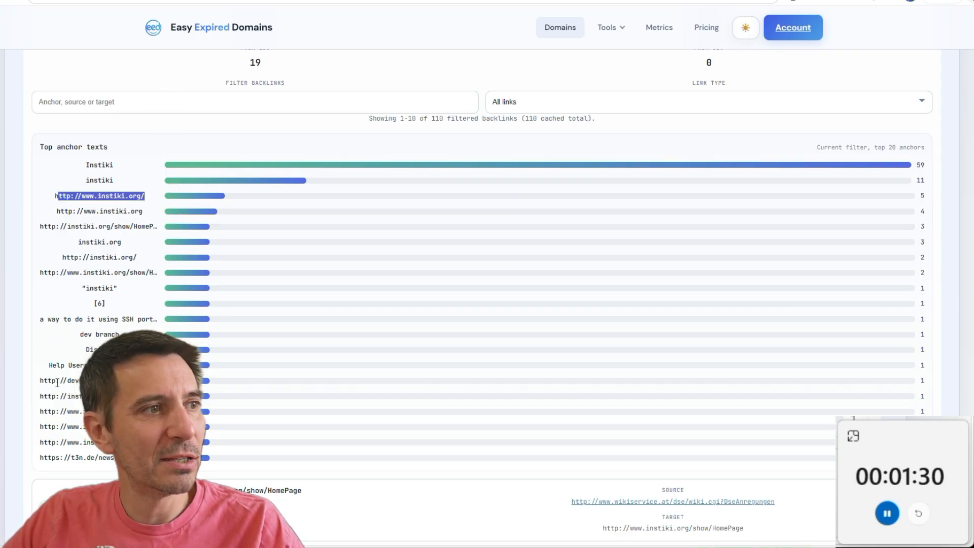
pyautogui.moveTo(147, 458); pyautogui.dragTo(88, 396)
pyautogui.click(314, 368)
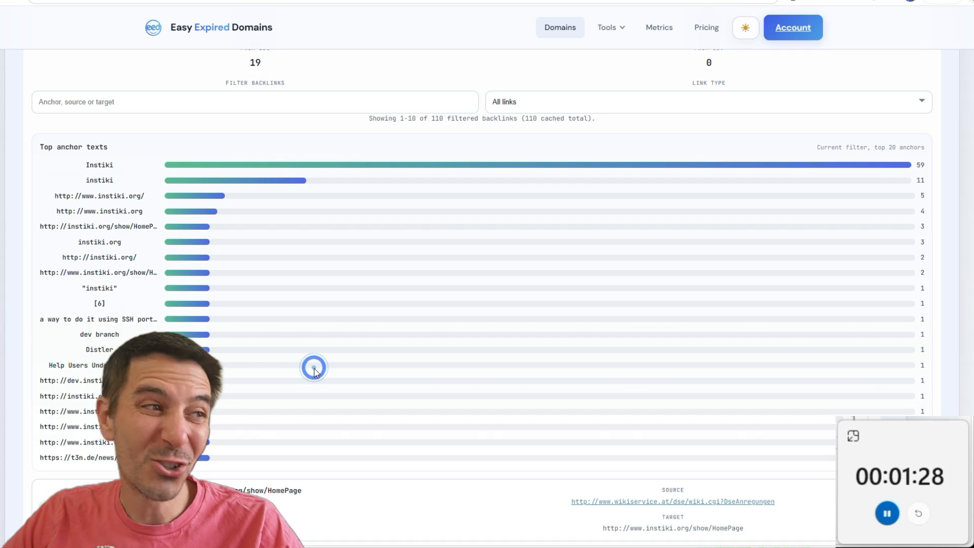
# - Examine instiki.org's individual backlink sources, recheck its Wayback activity chart and topical trust flow, and collapse its details
pyautogui.scroll(-5, 314, 368)
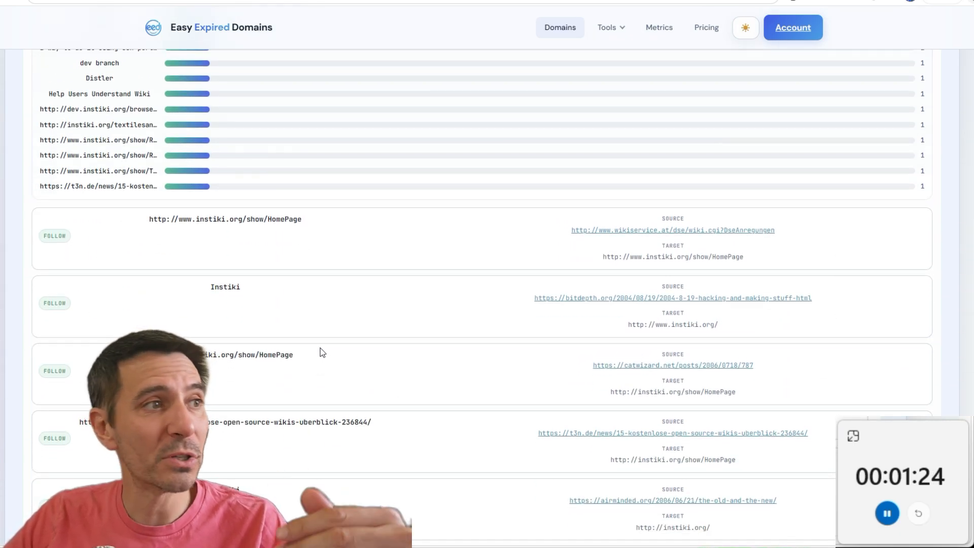
pyautogui.scroll(-15, 345, 347)
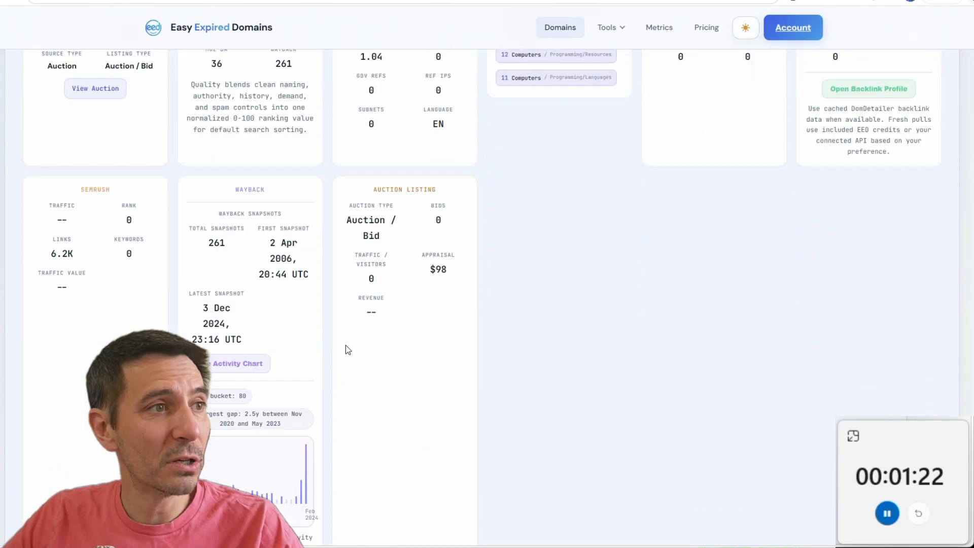
pyautogui.scroll(-7, 345, 350)
pyautogui.scroll(4, 346, 350)
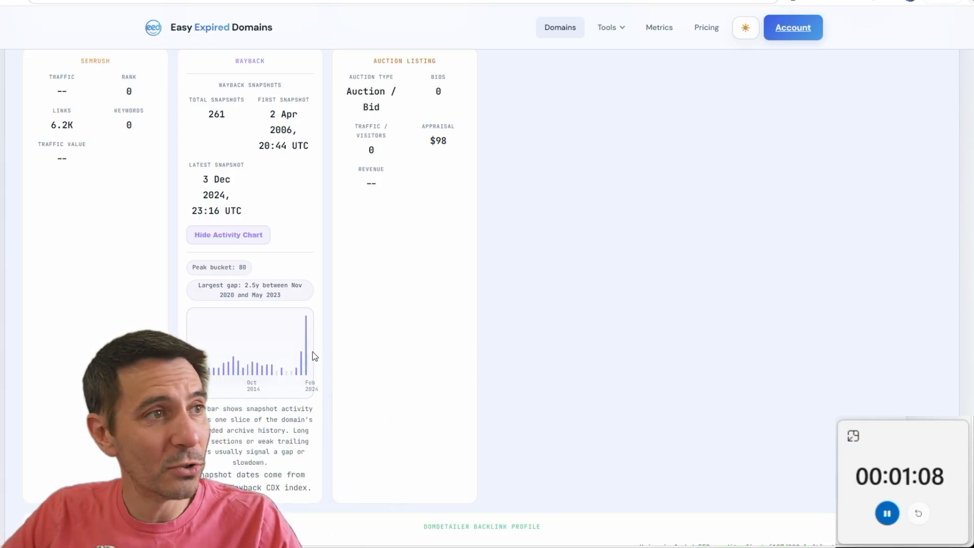
pyautogui.scroll(2, 319, 363)
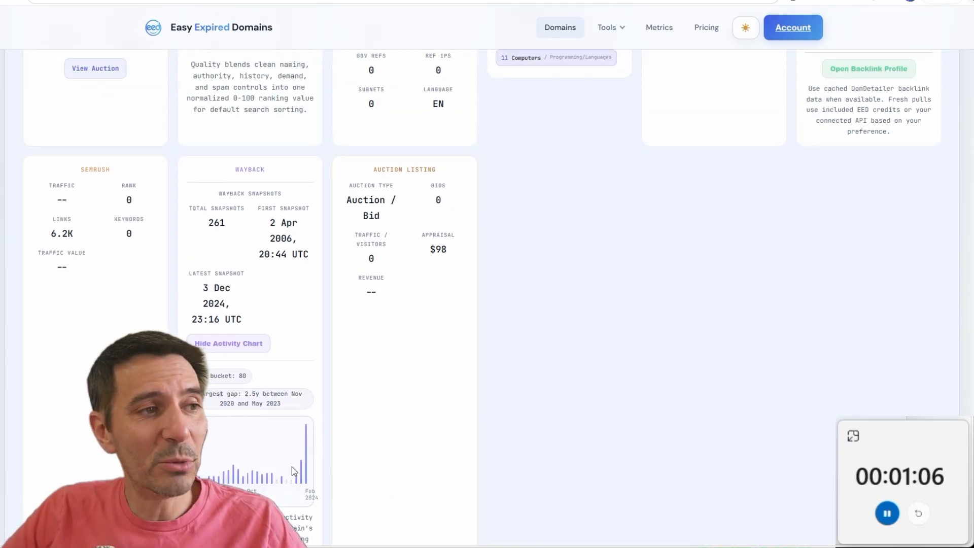
pyautogui.scroll(8, 285, 478)
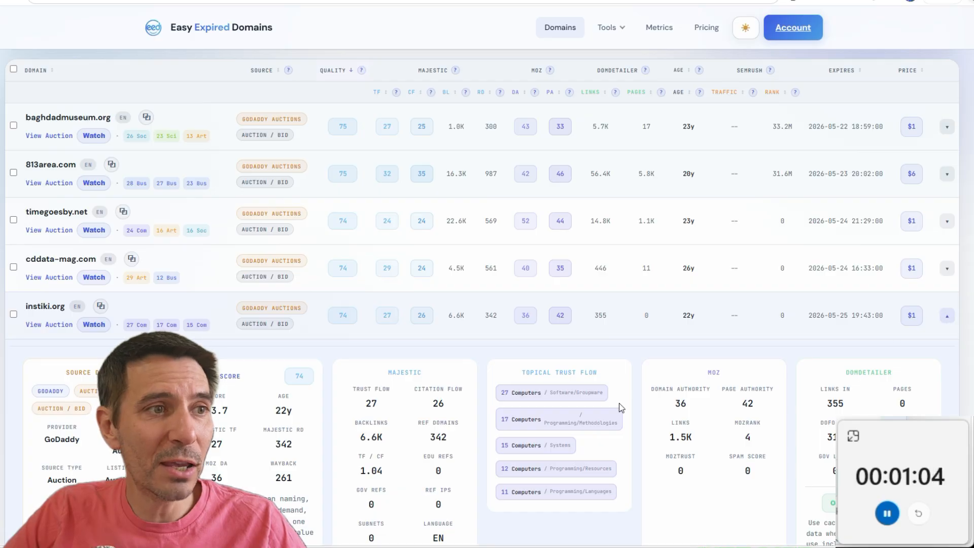
pyautogui.click(948, 314)
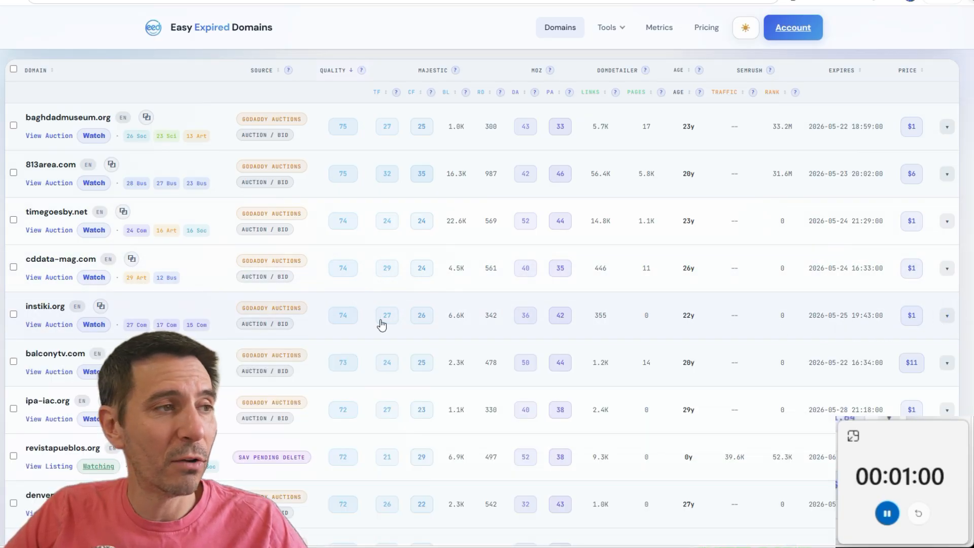
# - Expand denvermart.com and examine its quality score, authority metrics, topical trust flow and auction appraisal
pyautogui.scroll(-4, 261, 393)
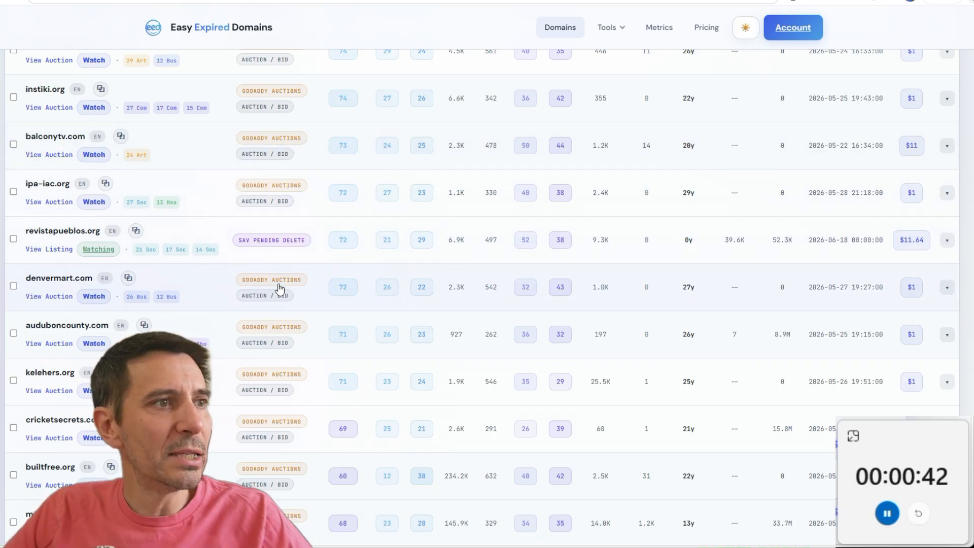
pyautogui.click(947, 287)
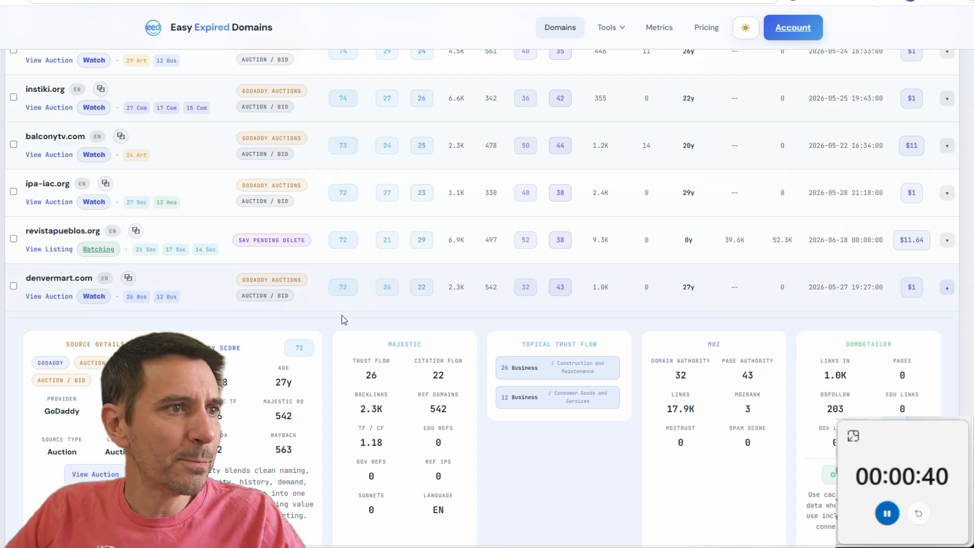
pyautogui.scroll(-3, 341, 320)
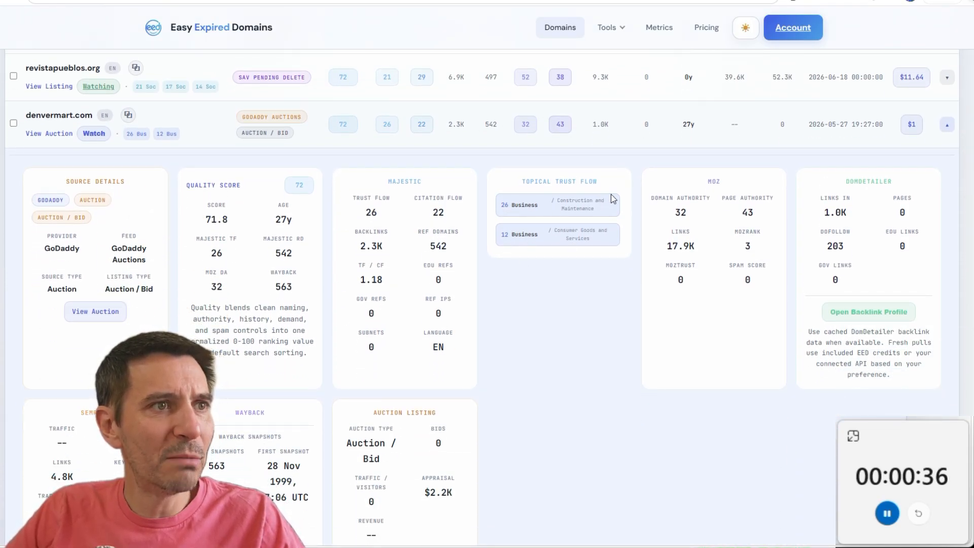
pyautogui.scroll(-2, 589, 253)
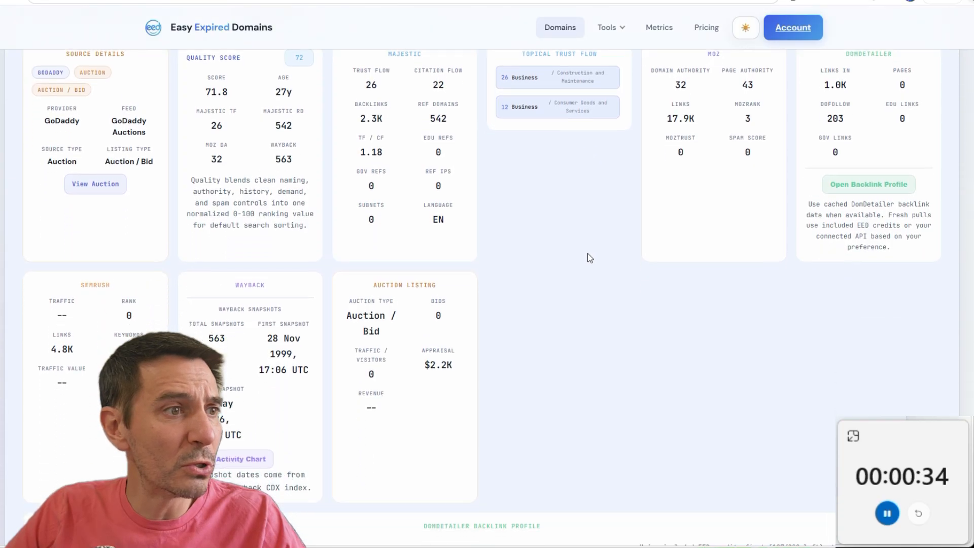
pyautogui.scroll(2, 590, 259)
pyautogui.scroll(-5, 563, 278)
# - Load the DomDetailer backlink profile of denvermart.com and examine its top anchor texts, especially "local forex brokerage options" and its link count
pyautogui.click(89, 455)
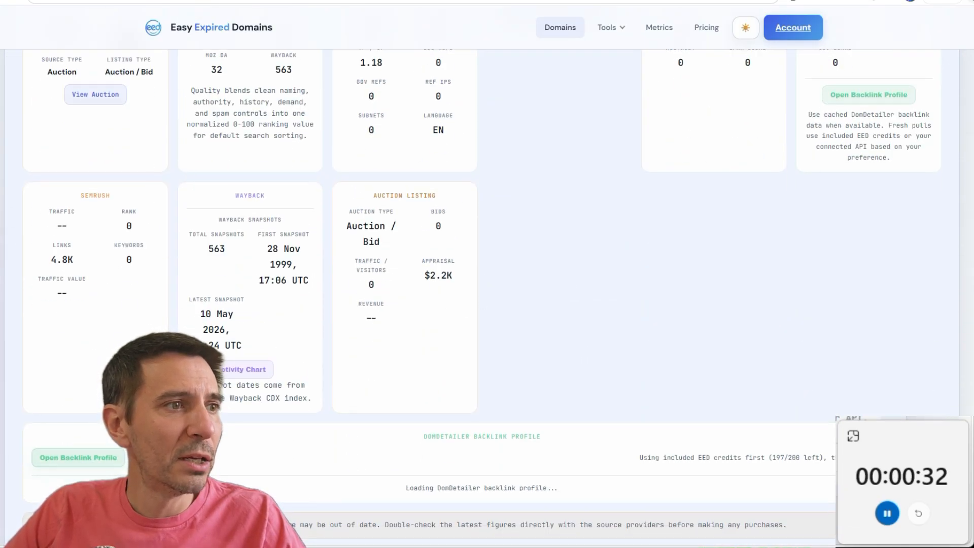
pyautogui.scroll(-2, 376, 285)
pyautogui.scroll(-8, 357, 279)
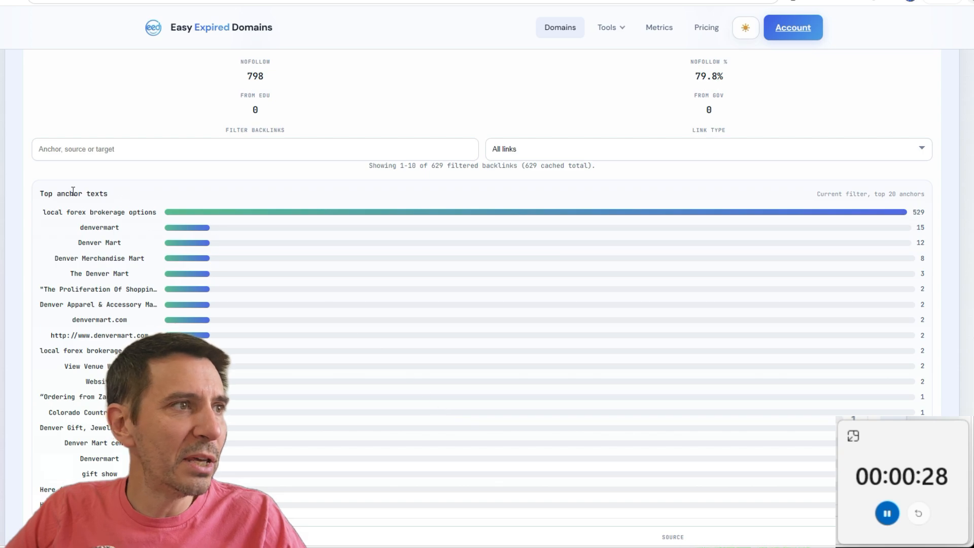
pyautogui.moveTo(44, 210); pyautogui.dragTo(158, 215)
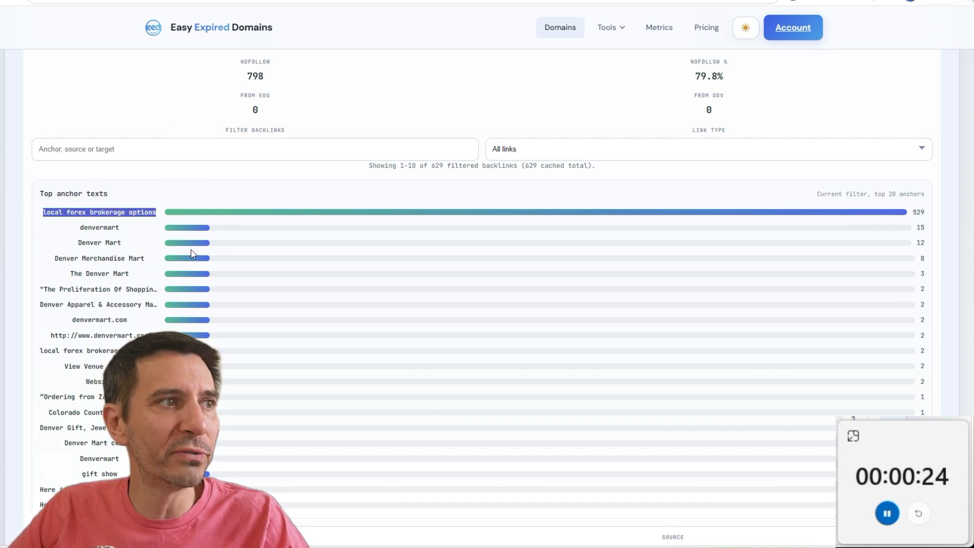
pyautogui.click(914, 210)
pyautogui.click(924, 208)
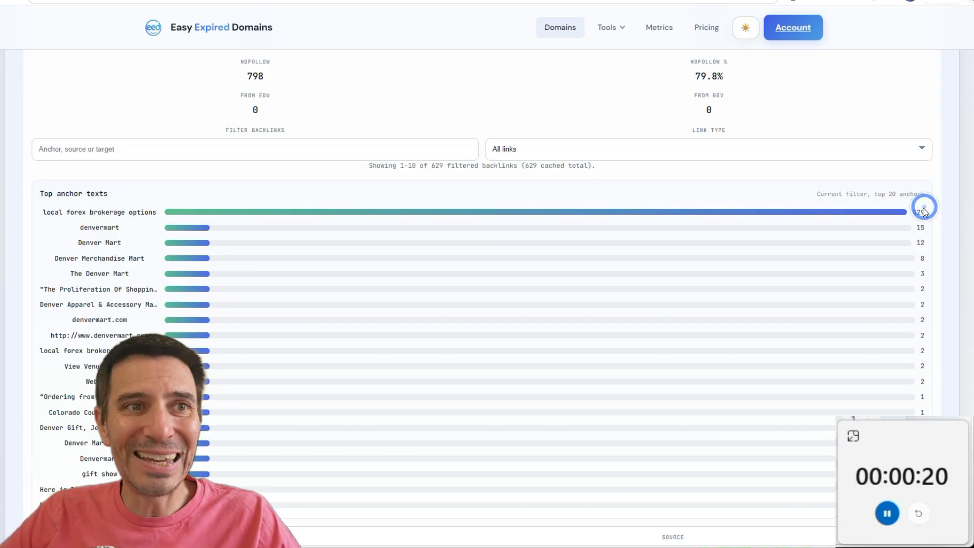
# - Show the Wayback snapshot activity chart of denvermart.com, examine its archive history and collapse the domain's details
pyautogui.scroll(15, 528, 226)
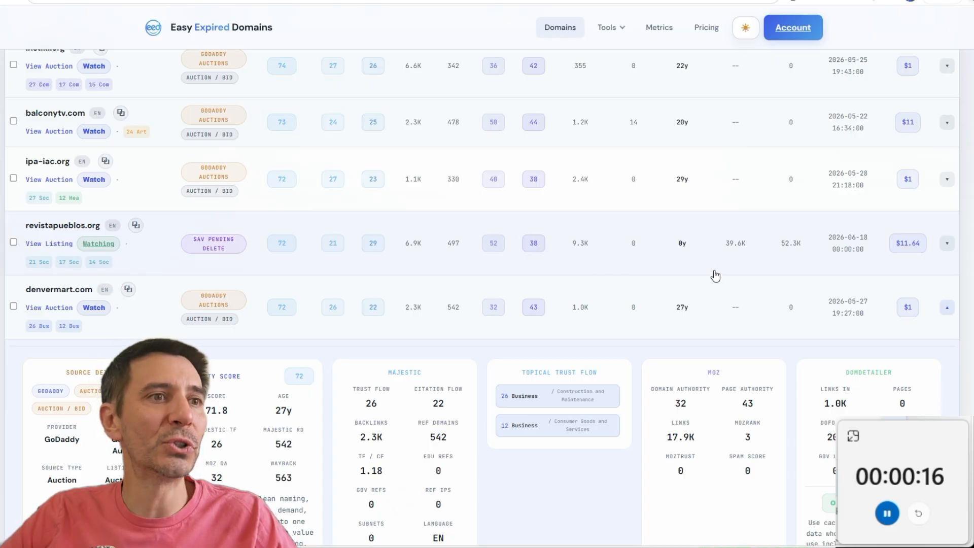
pyautogui.scroll(-15, 76, 312)
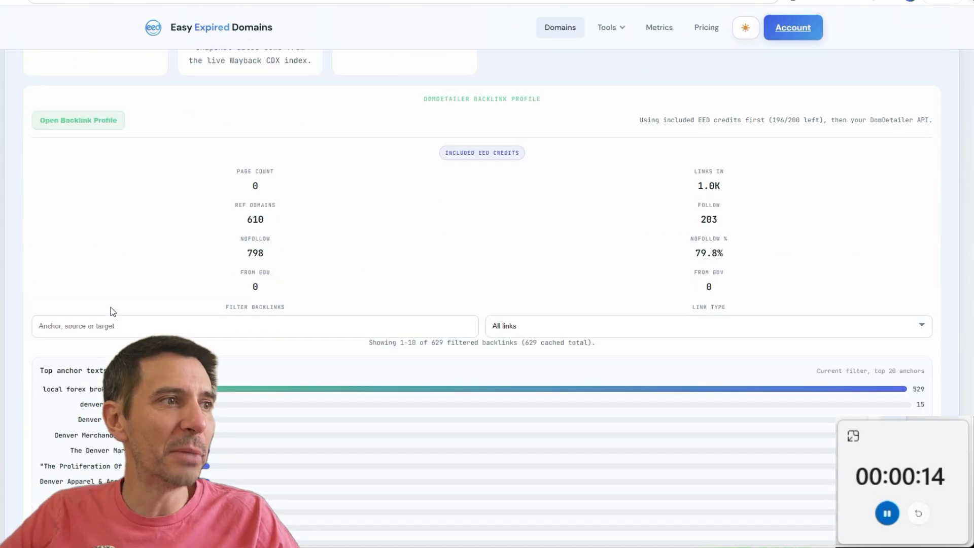
pyautogui.scroll(10, 112, 307)
pyautogui.click(223, 405)
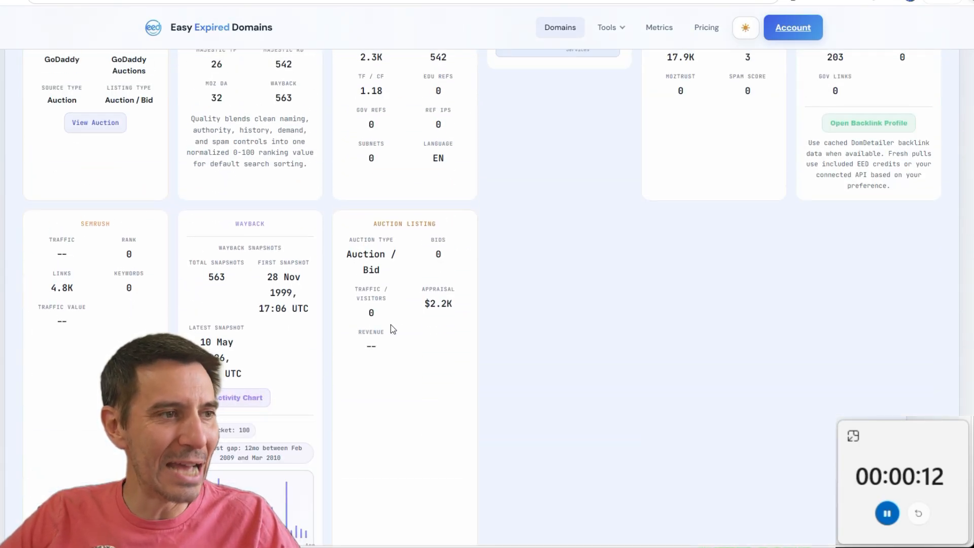
pyautogui.scroll(-3, 400, 327)
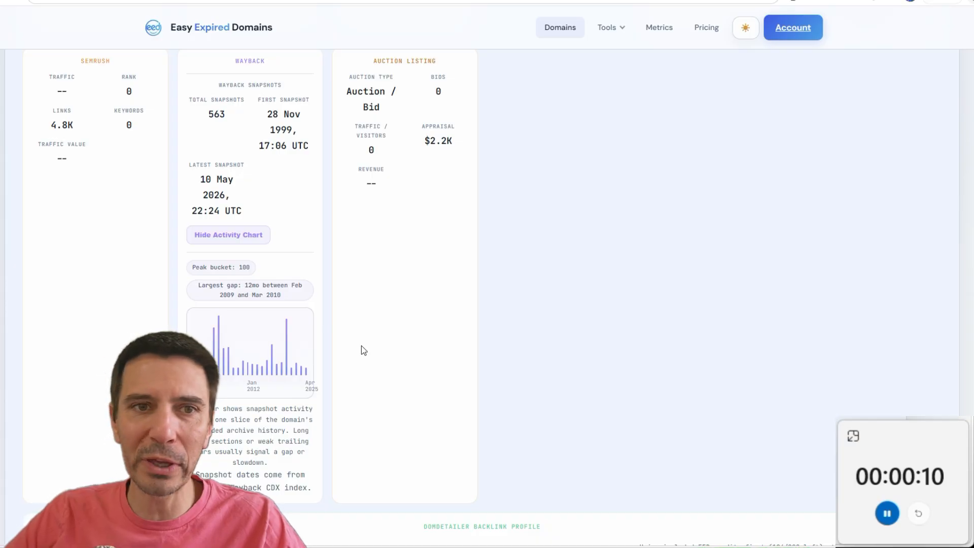
pyautogui.scroll(8, 406, 350)
pyautogui.scroll(-2, 471, 360)
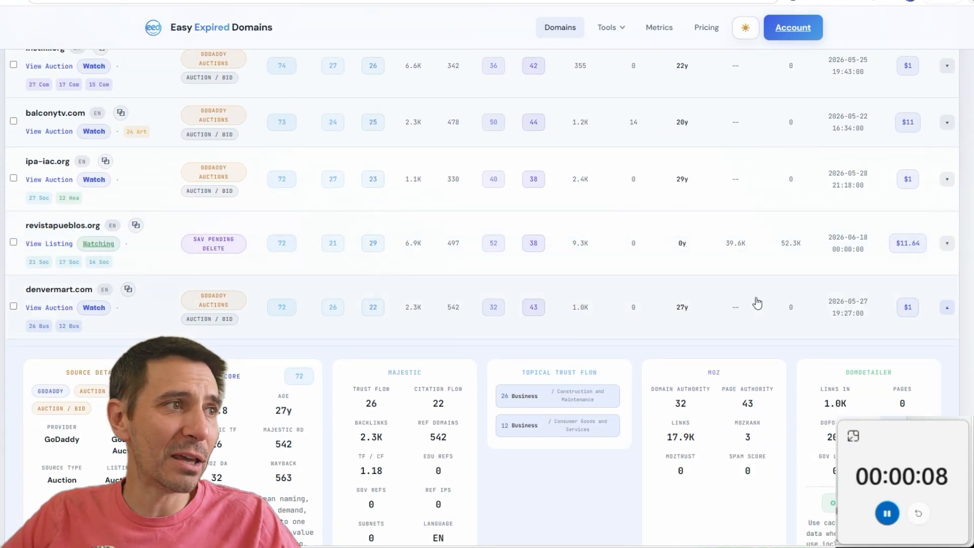
pyautogui.click(945, 305)
pyautogui.scroll(-1, 172, 287)
pyautogui.scroll(2, 173, 287)
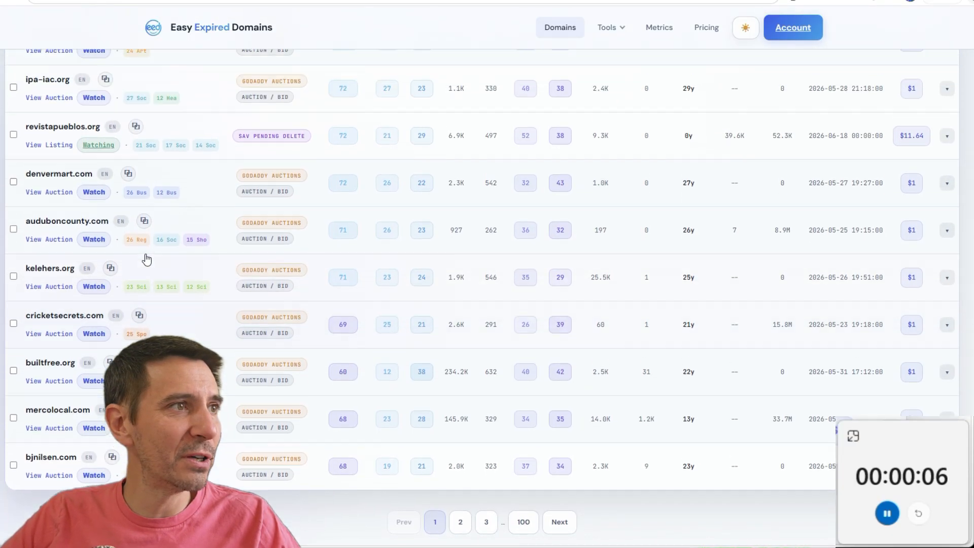
# - Expand mercolocal.com, examine its authority metrics, topical trust flow and appraisal, and show its Wayback snapshot activity chart
pyautogui.scroll(-3, 111, 236)
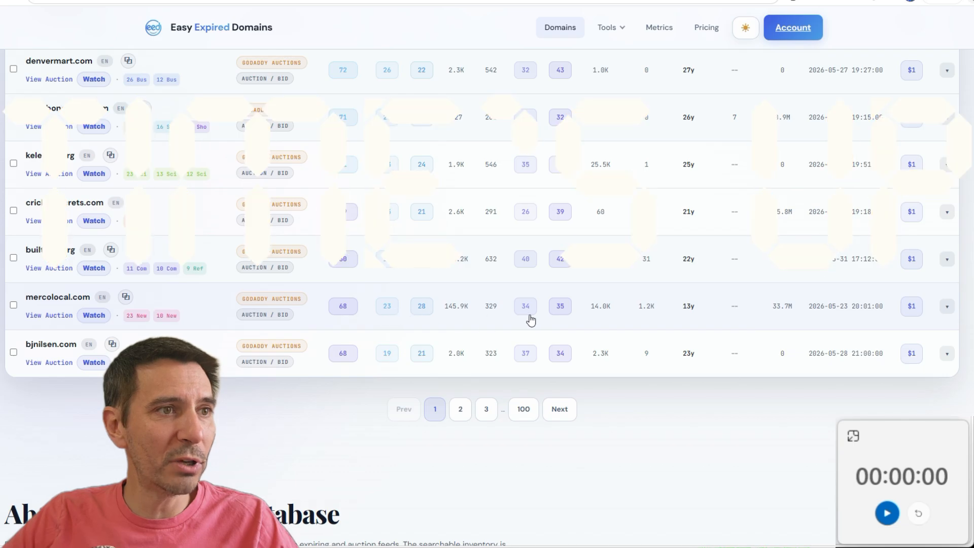
pyautogui.click(947, 307)
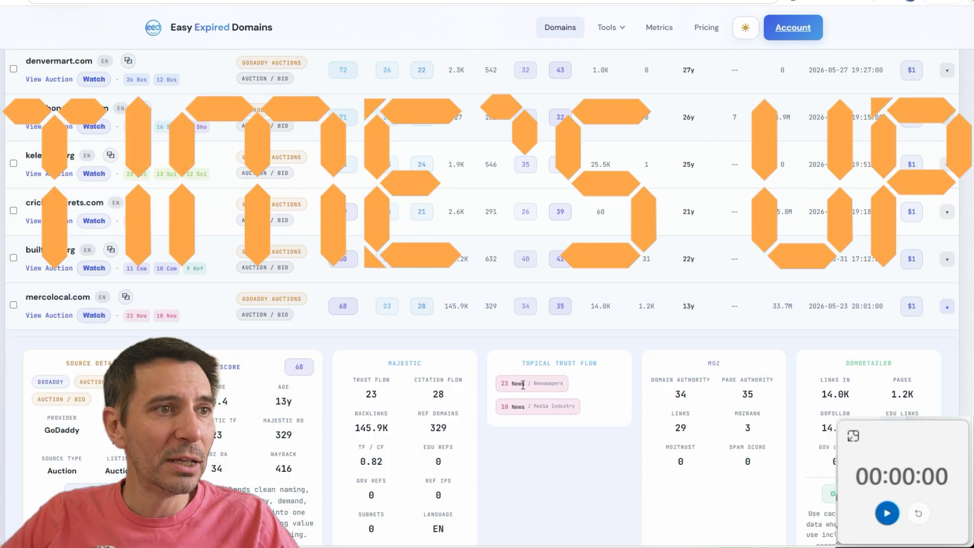
pyautogui.scroll(-10, 523, 385)
pyautogui.click(211, 282)
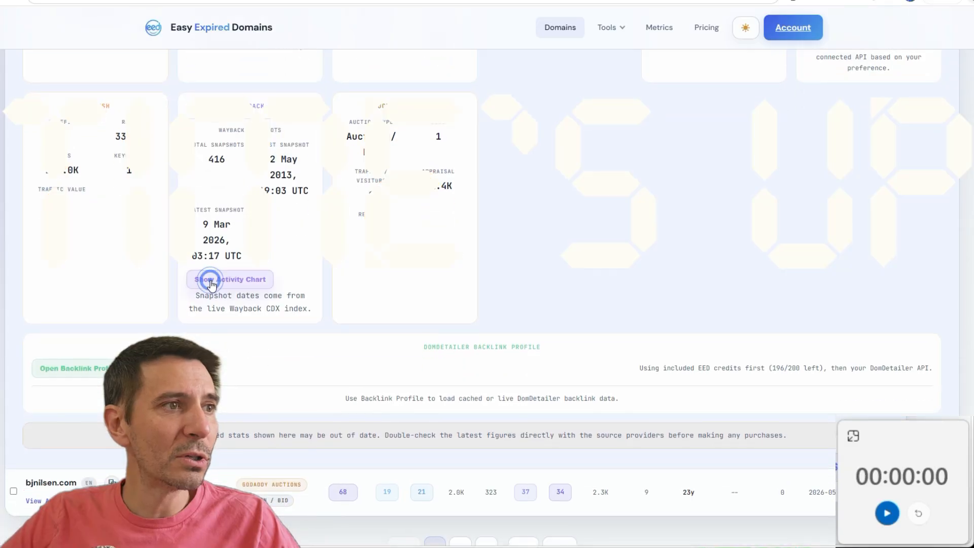
pyautogui.scroll(-2, 336, 296)
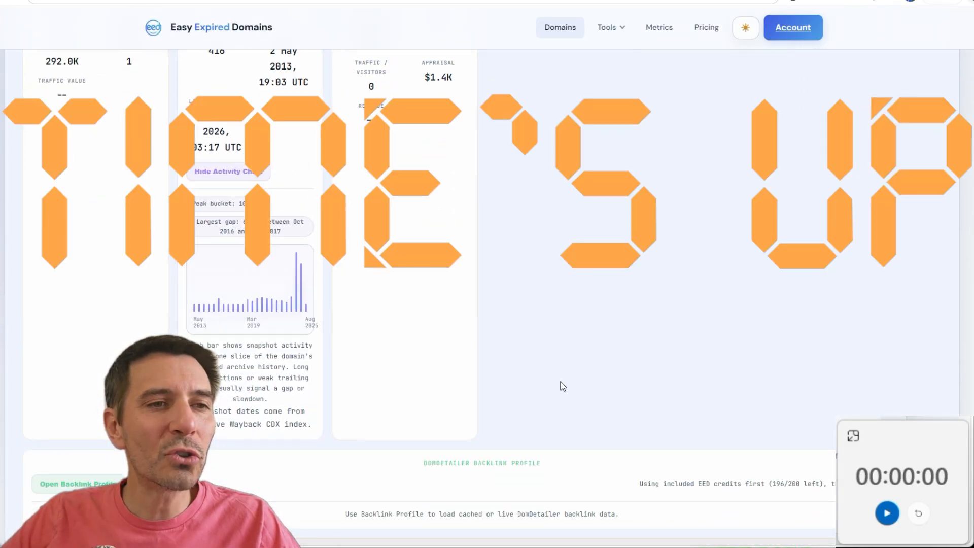
# - Reset the timer, recheck mercolocal.com's metrics and inspect the tallest peak in its Wayback snapshot activity chart
pyautogui.click(920, 515)
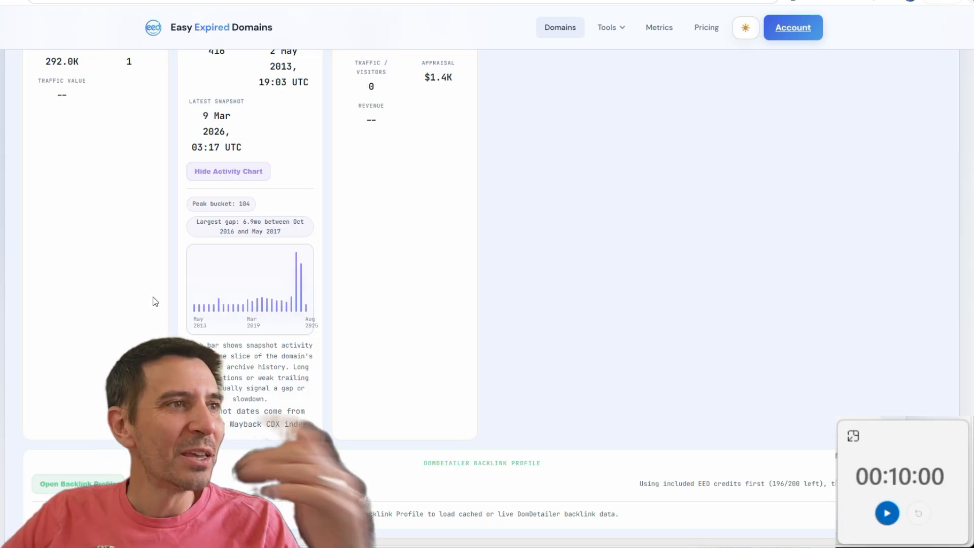
pyautogui.scroll(7, 223, 289)
pyautogui.scroll(-7, 218, 309)
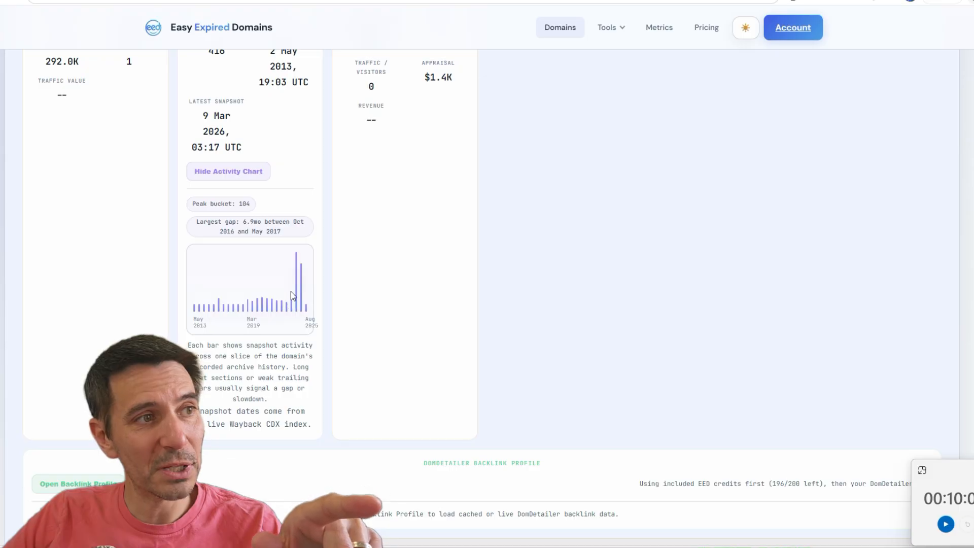
pyautogui.moveTo(297, 260)
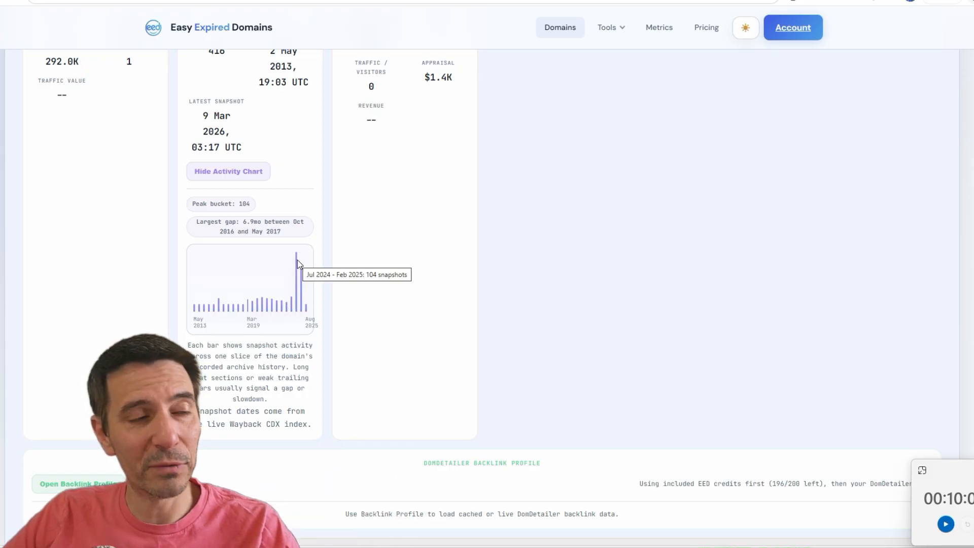
# - Load the DomDetailer backlink profile of mercolocal.com and examine its top anchor texts, especially the Telegram SEO backlink anchor
pyautogui.scroll(-2, 297, 260)
pyautogui.click(76, 374)
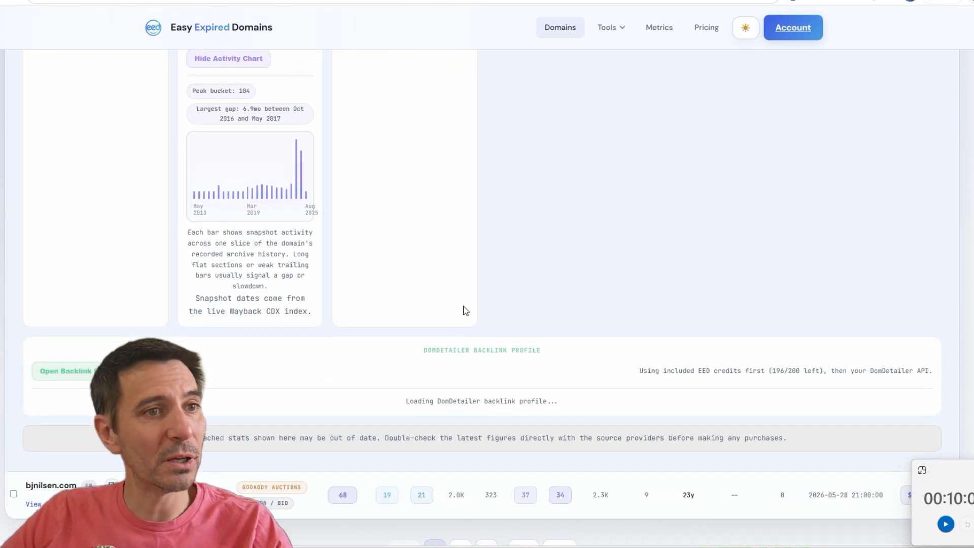
pyautogui.scroll(-5, 464, 306)
pyautogui.scroll(-2, 509, 300)
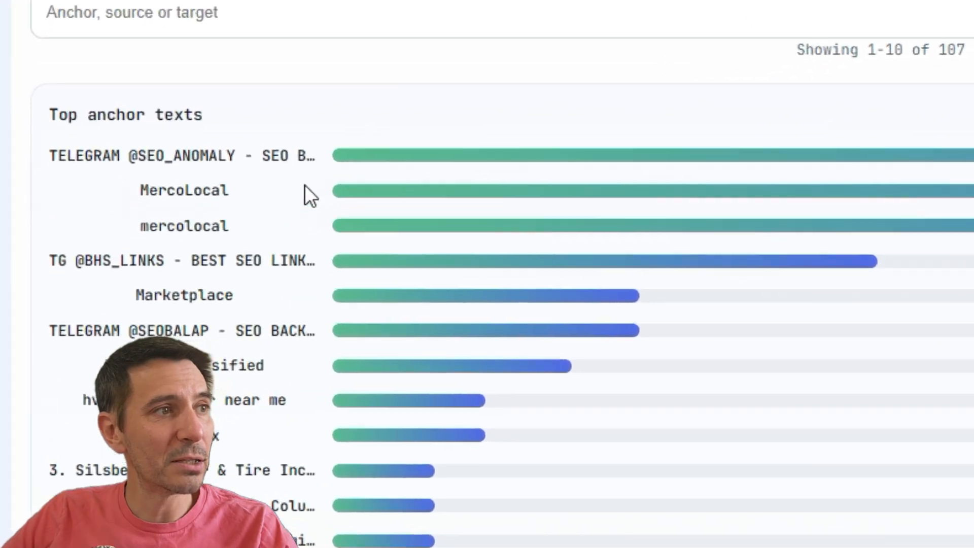
pyautogui.moveTo(37, 259); pyautogui.dragTo(54, 259)
pyautogui.moveTo(89, 108); pyautogui.dragTo(360, 127)
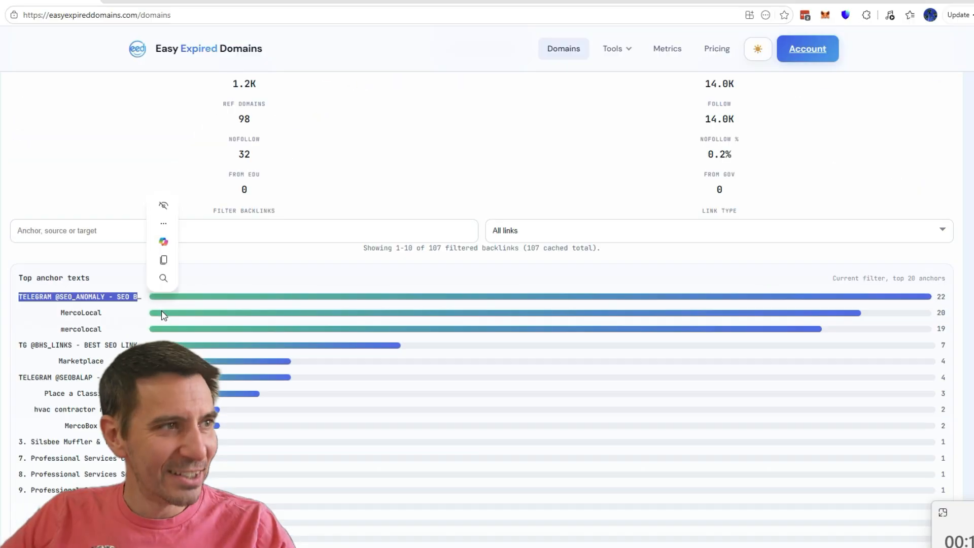
pyautogui.click(961, 118)
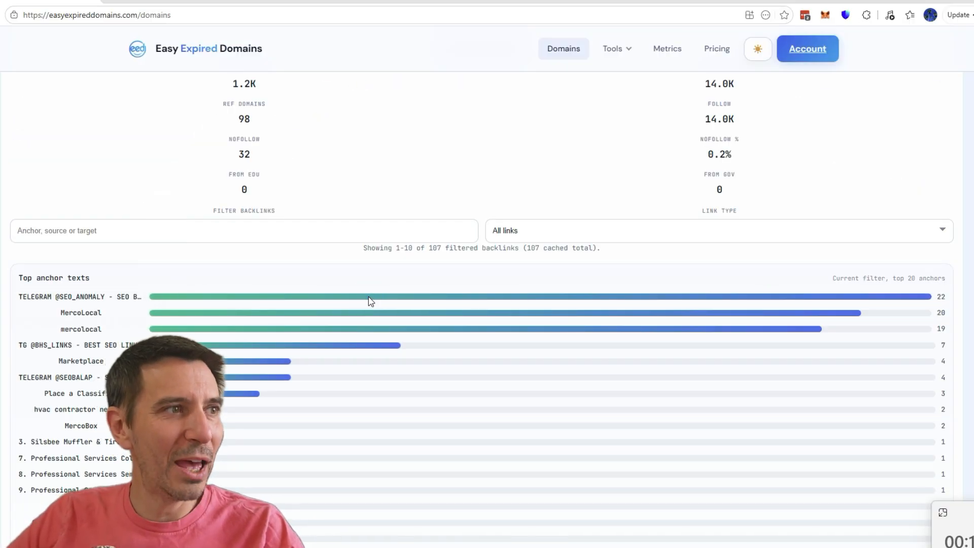
# - Examine the remaining anchor texts and individual backlink sources of mercolocal.com, and return to the top of the domain list
pyautogui.scroll(-5, 372, 302)
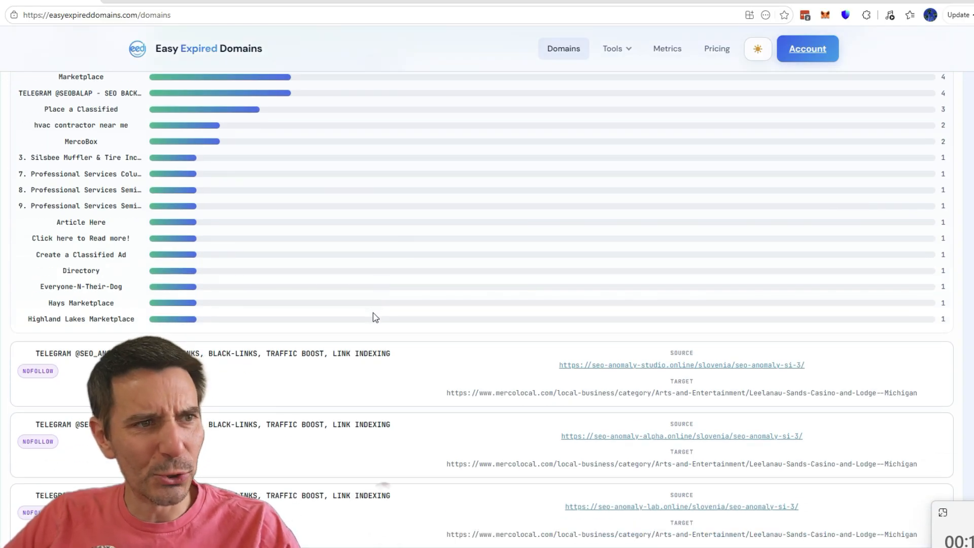
pyautogui.scroll(3, 372, 313)
pyautogui.scroll(-6, 373, 313)
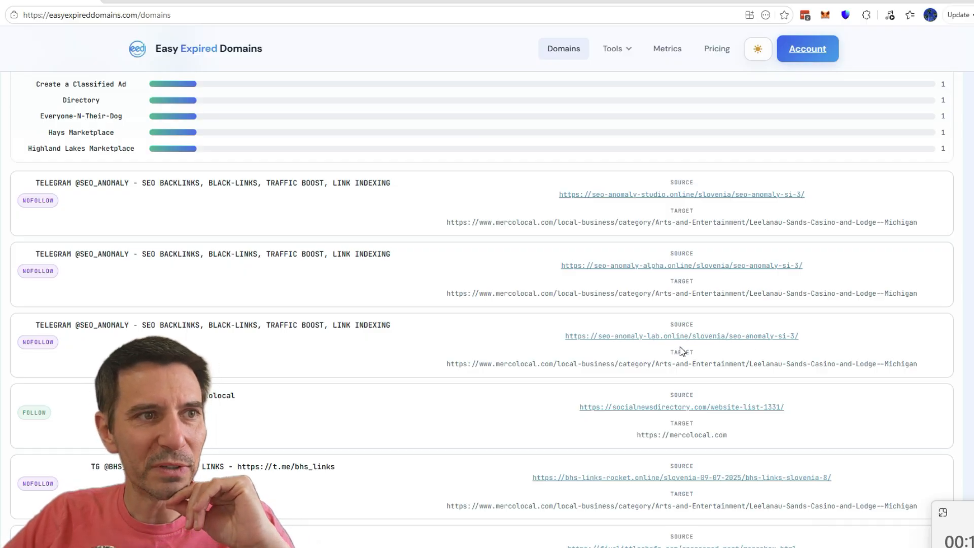
pyautogui.scroll(15, 723, 341)
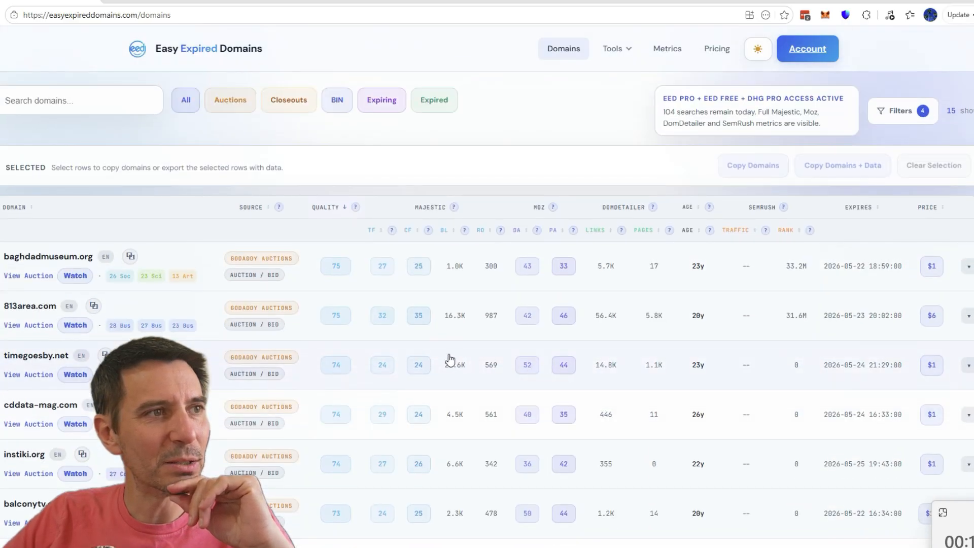
# - Load the DomDetailer backlink profile of revistapueblos.org and examine its link totals, top anchor texts and topical trust flow
pyautogui.scroll(-3, 487, 309)
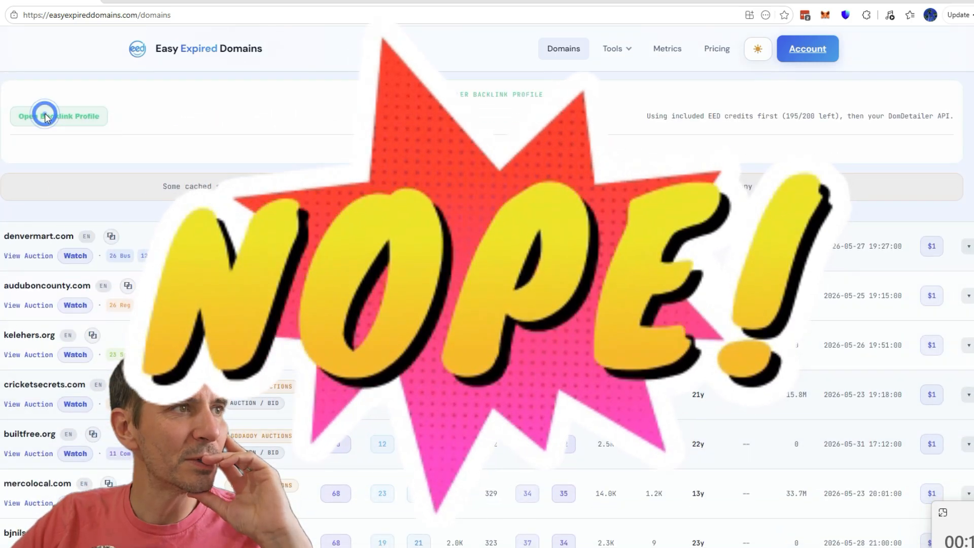
pyautogui.click(45, 113)
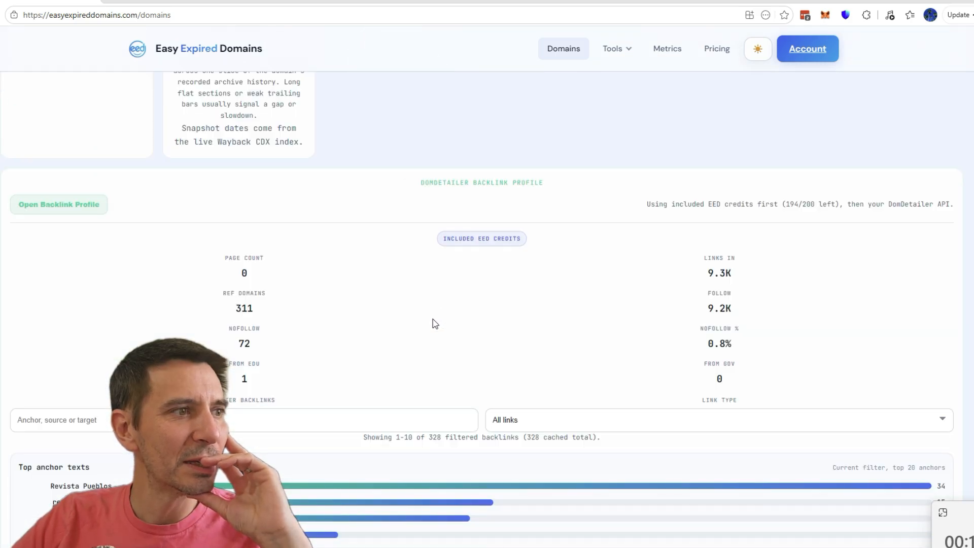
pyautogui.scroll(-5, 422, 377)
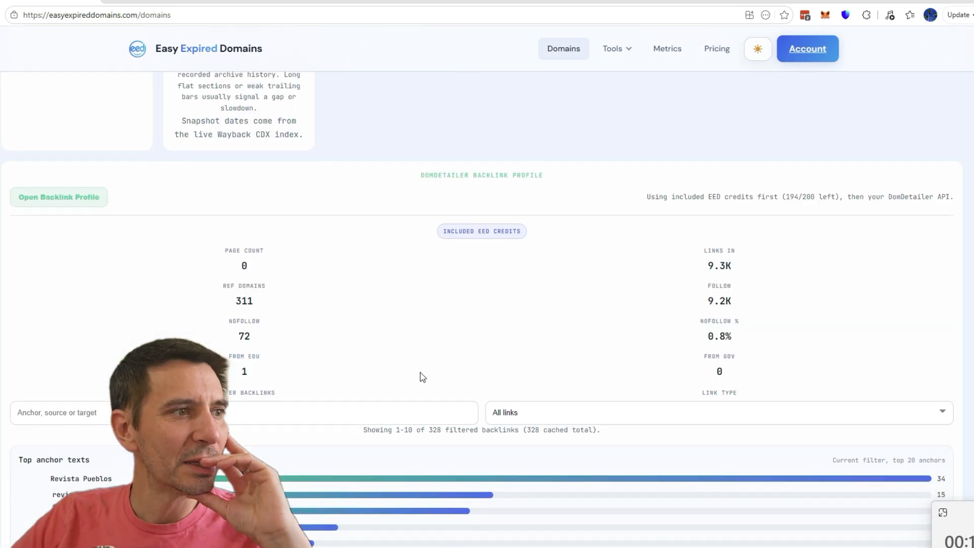
pyautogui.scroll(10, 394, 502)
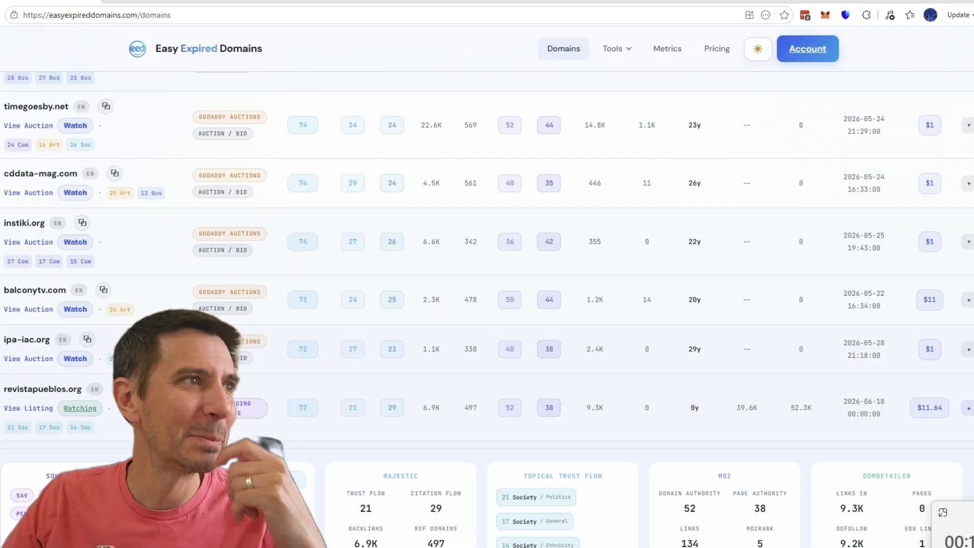
# - Expand timegoesby.net and examine its backlink totals and top anchor texts, especially the Telegram SEO anchor
pyautogui.scroll(2, 65, 388)
pyautogui.scroll(1, 64, 388)
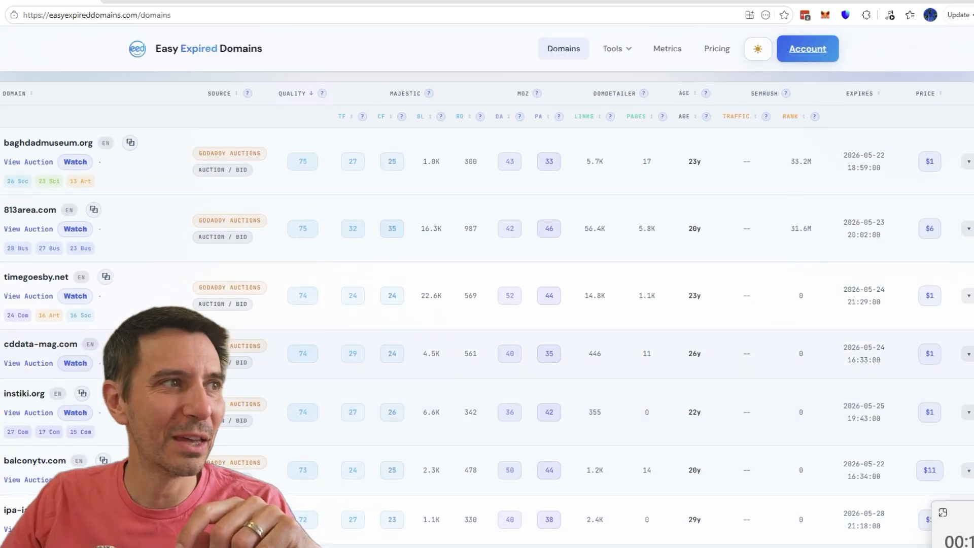
pyautogui.click(969, 293)
pyautogui.scroll(-15, 138, 258)
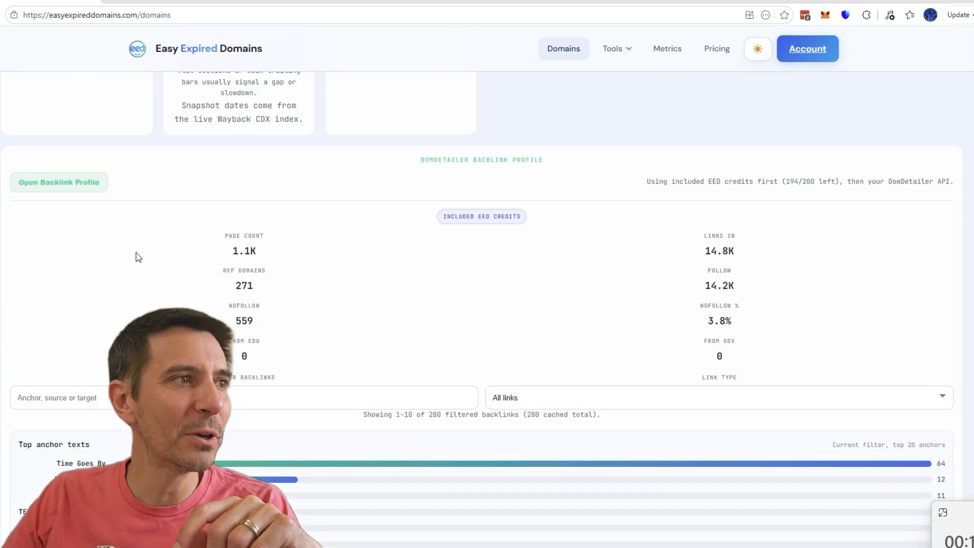
pyautogui.scroll(-2, 293, 442)
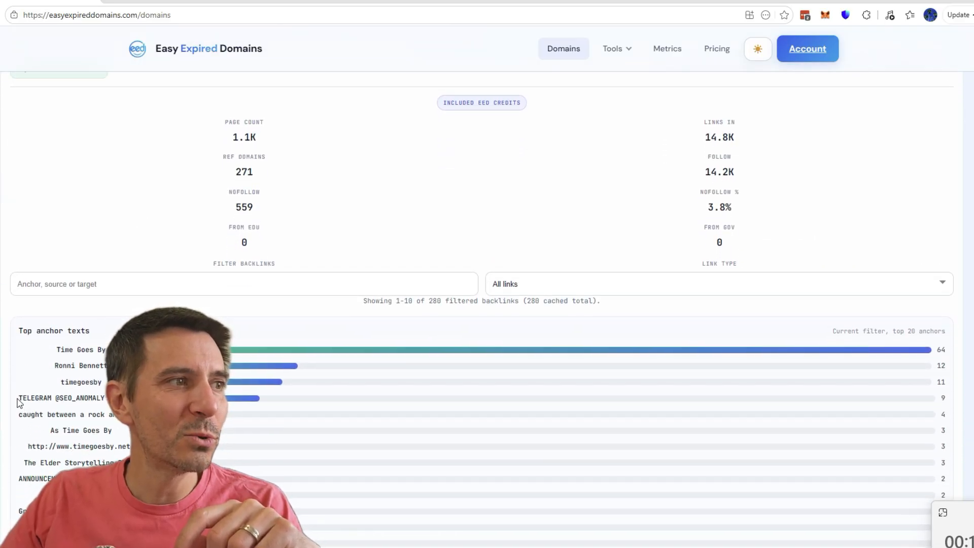
pyautogui.moveTo(19, 399); pyautogui.dragTo(107, 399)
pyautogui.click(402, 404)
pyautogui.scroll(10, 402, 404)
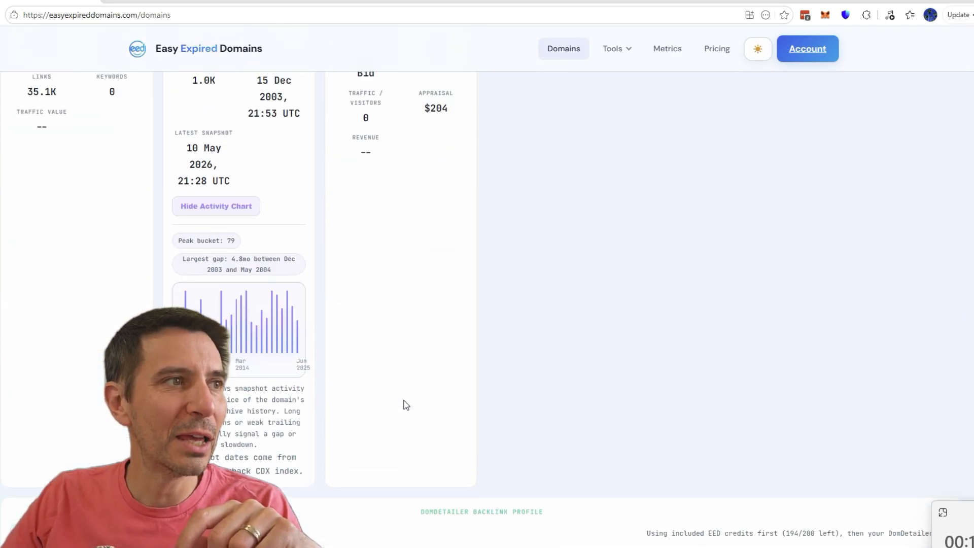
# - Copy the domain name timegoesby.net and look up its capture history in the Wayback Machine on archive.org
pyautogui.scroll(2, 294, 283)
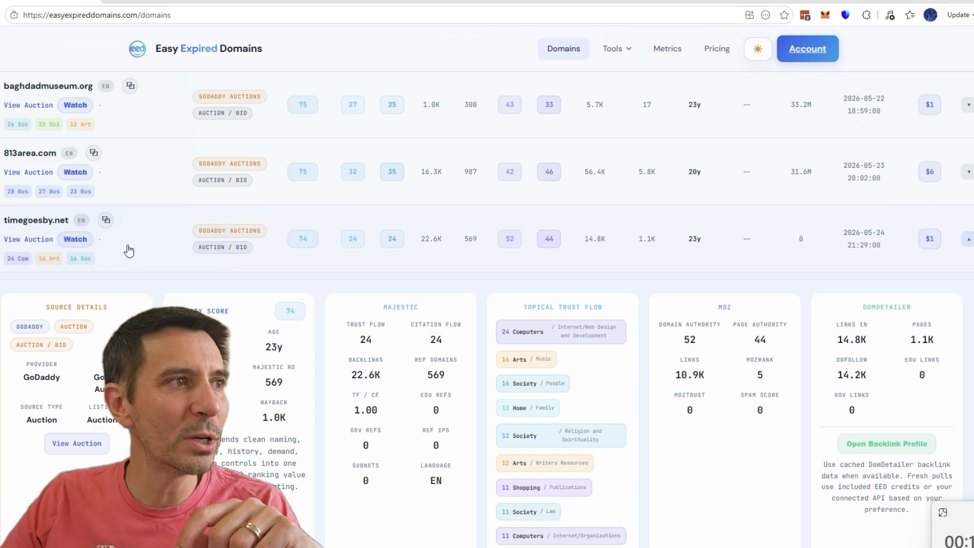
pyautogui.click(104, 220)
pyautogui.click(186, 0)
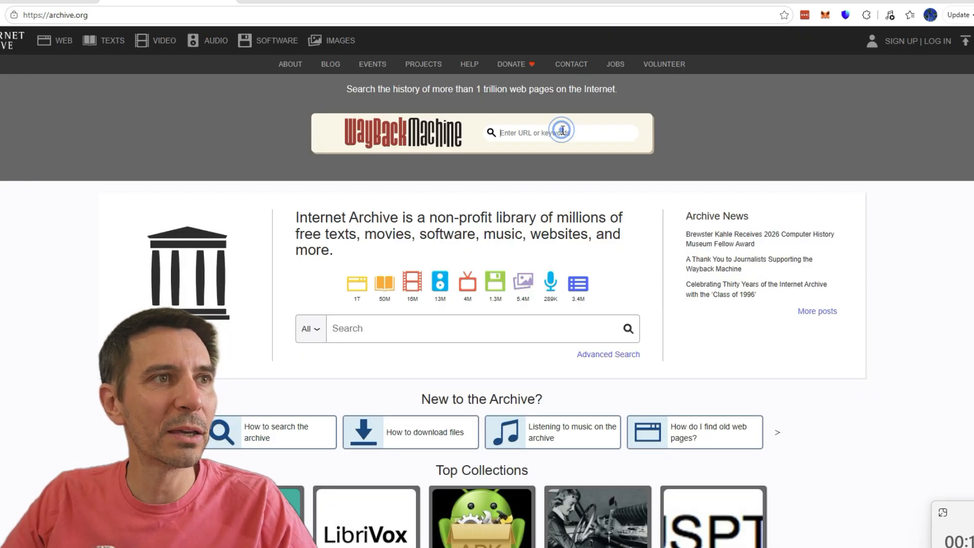
pyautogui.hotkey('ctrl', 'v')
pyautogui.press('Return')
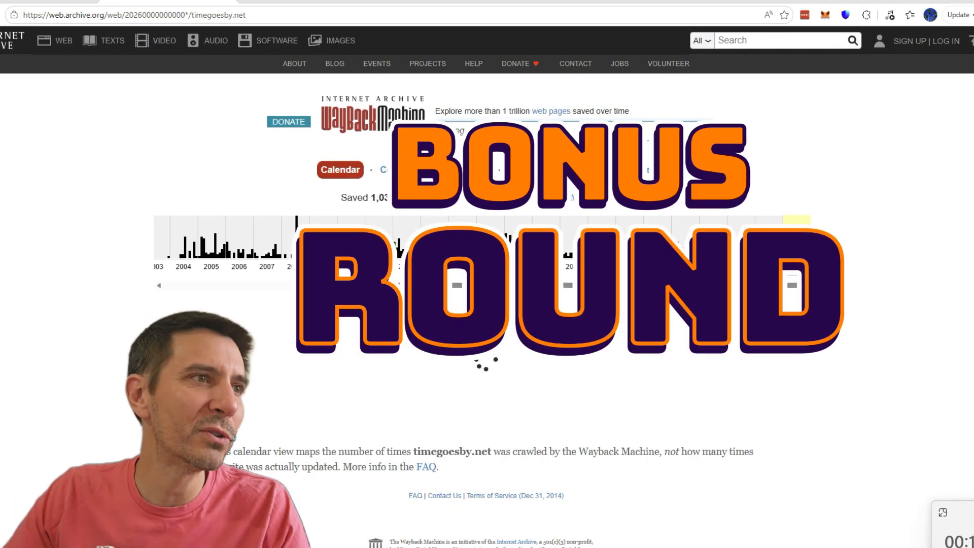
# - Show the 2008 captures of timegoesby.net and bring up the February 5 and December 16 snapshots
pyautogui.click(290, 238)
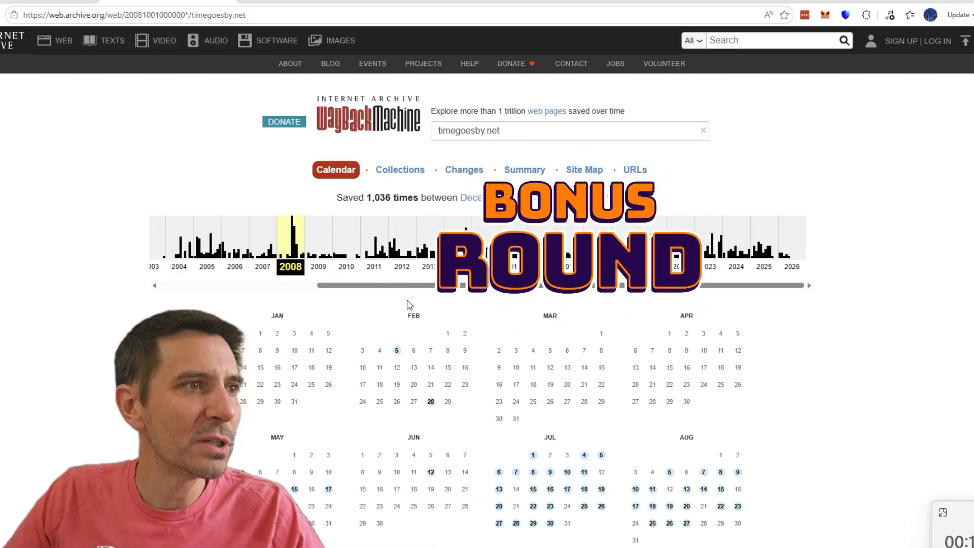
pyautogui.moveTo(397, 350)
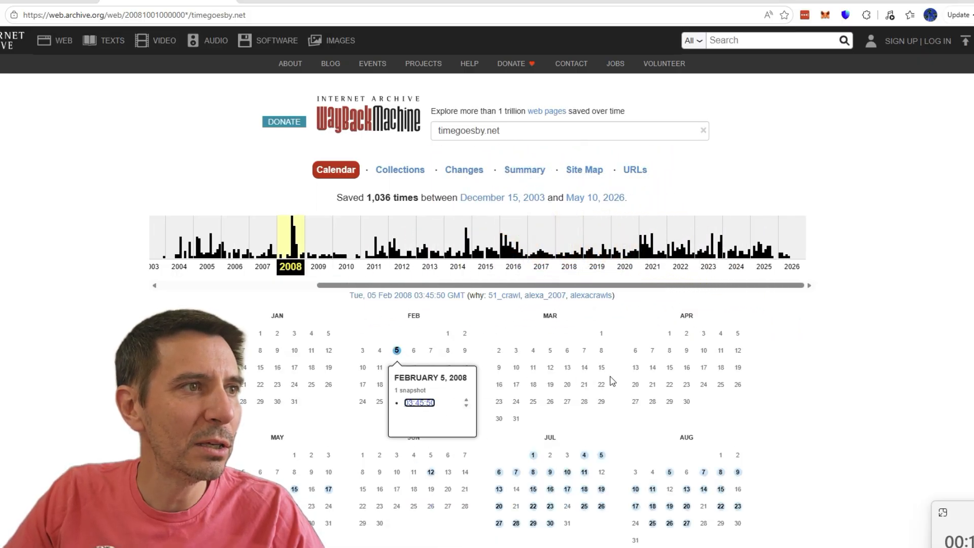
pyautogui.scroll(-5, 612, 380)
pyautogui.moveTo(669, 374)
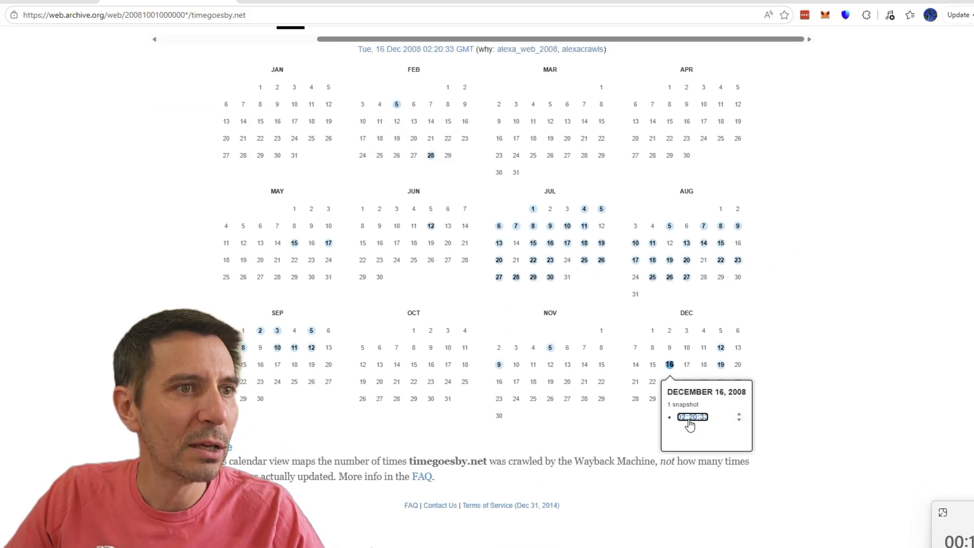
pyautogui.scroll(5, 669, 402)
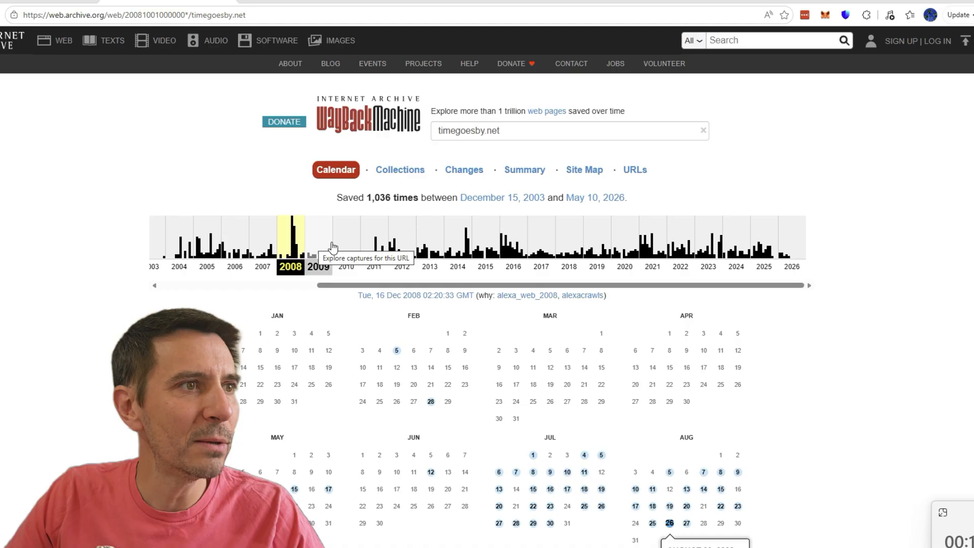
# - Show the 2011 captures of timegoesby.net and bring up its July snapshots, including the one from July 28
pyautogui.click(379, 246)
pyautogui.scroll(-3, 475, 406)
pyautogui.moveTo(533, 318)
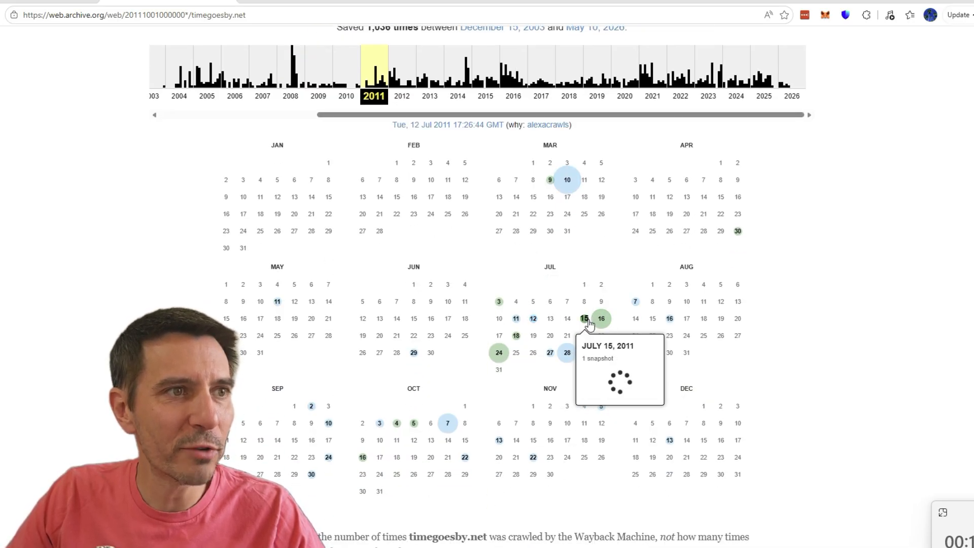
pyautogui.moveTo(566, 355)
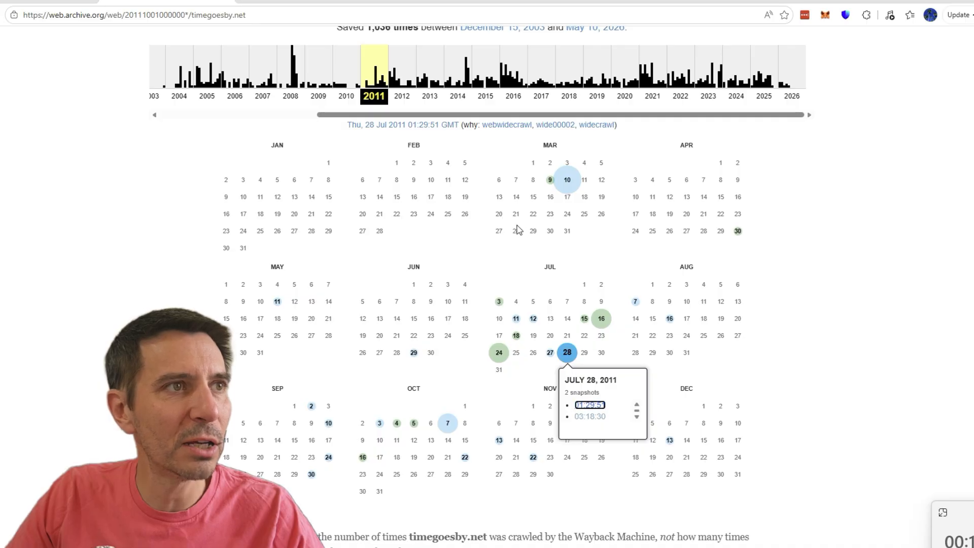
# - Show the 2016 captures of timegoesby.net, bring up the February 26 snapshot and switch to a more recent year's captures
pyautogui.scroll(1, 513, 152)
pyautogui.click(513, 152)
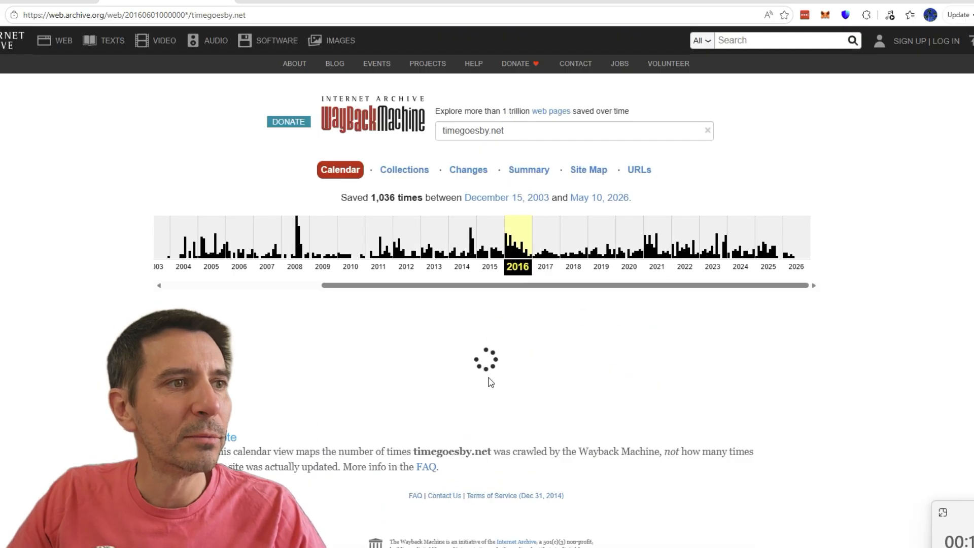
pyautogui.moveTo(455, 391)
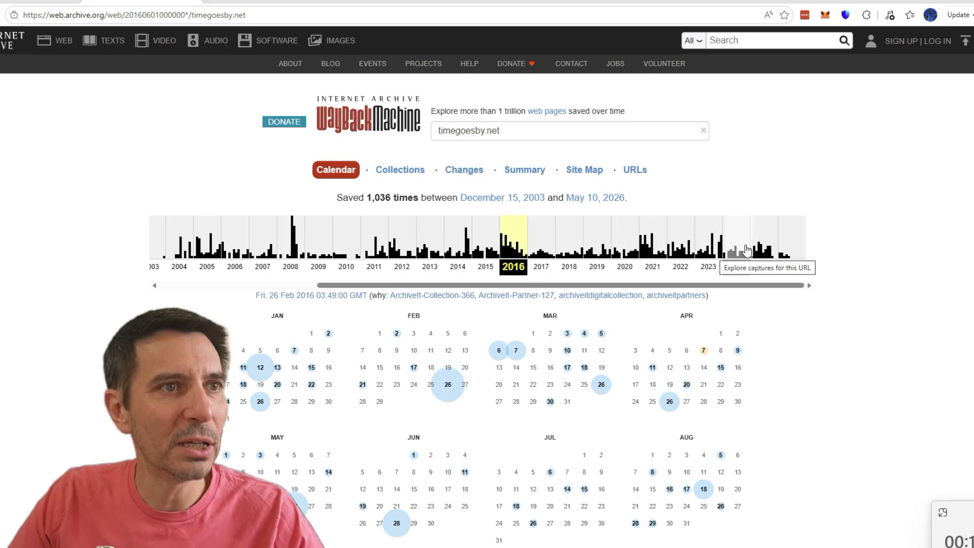
pyautogui.click(645, 246)
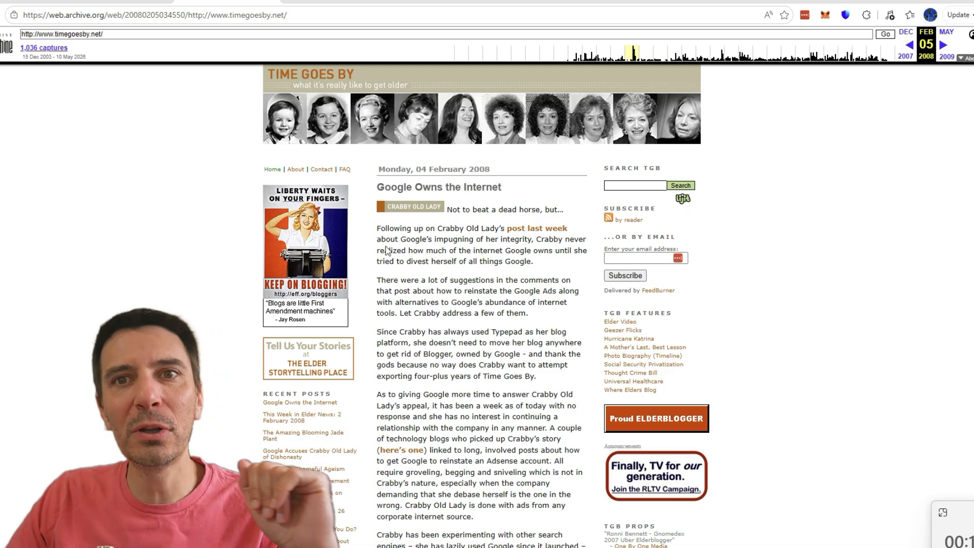
# - Examine the archived timegoesby.net homepages from February 5, 2008 and July 28, 2011 for content and continuity
pyautogui.scroll(-10, 369, 244)
pyautogui.scroll(10, 362, 254)
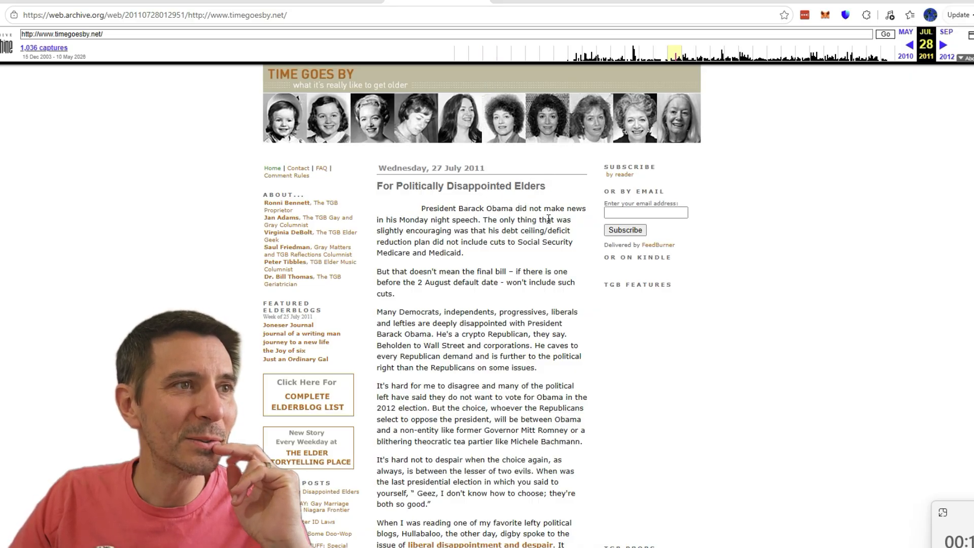
# - Compare the archived timegoesby.net homepages from July 28, 2011, February 26, 2016 and February 26, 2021
pyautogui.click(524, 3)
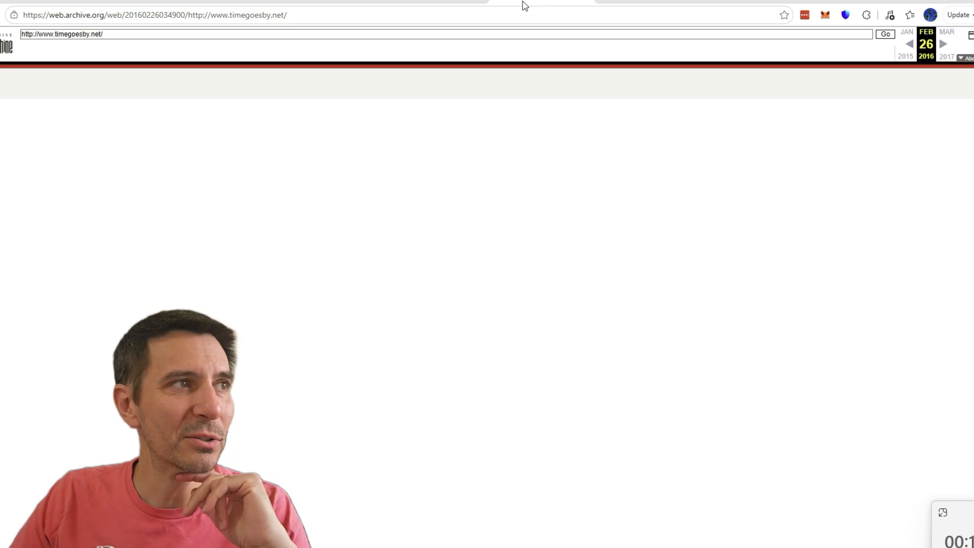
pyautogui.click(448, 2)
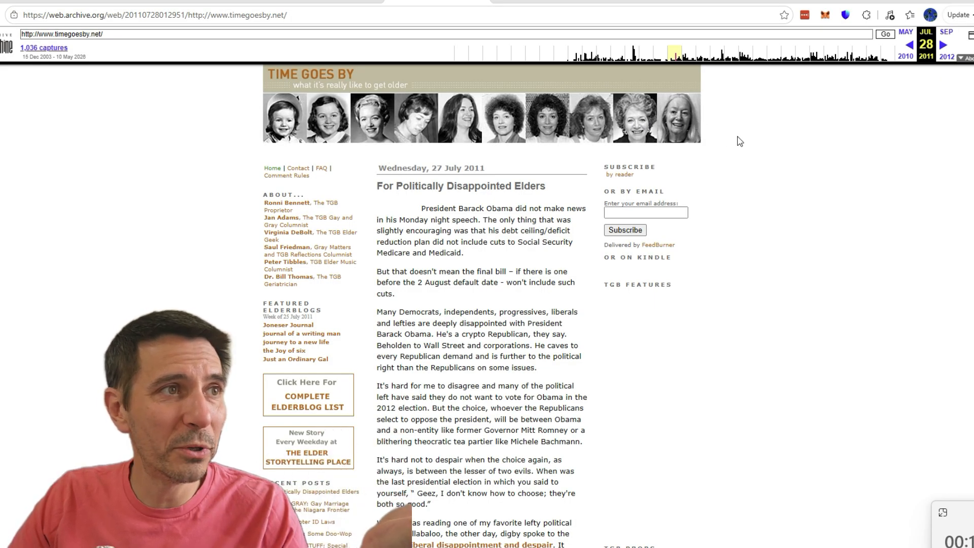
pyautogui.scroll(-6, 732, 152)
pyautogui.scroll(-6, 728, 162)
pyautogui.scroll(12, 725, 165)
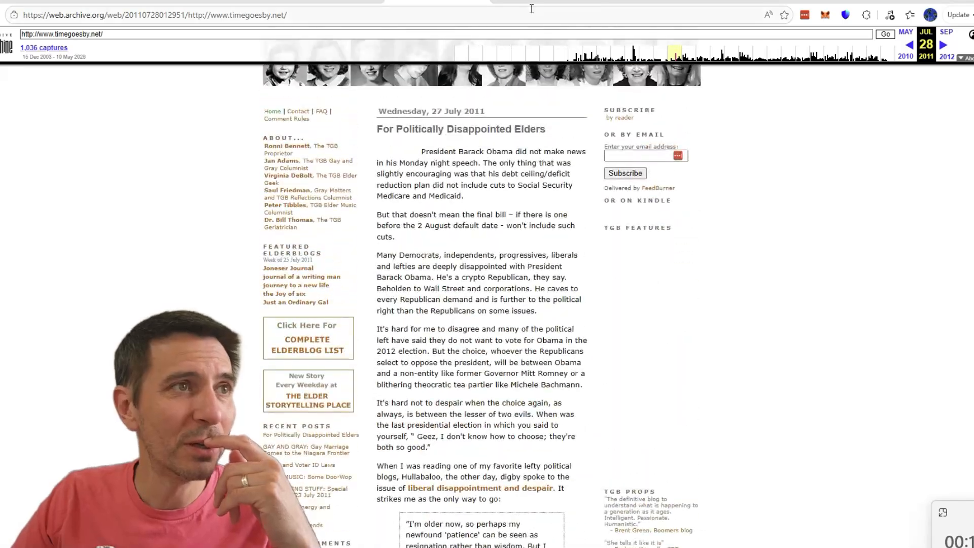
pyautogui.click(532, 6)
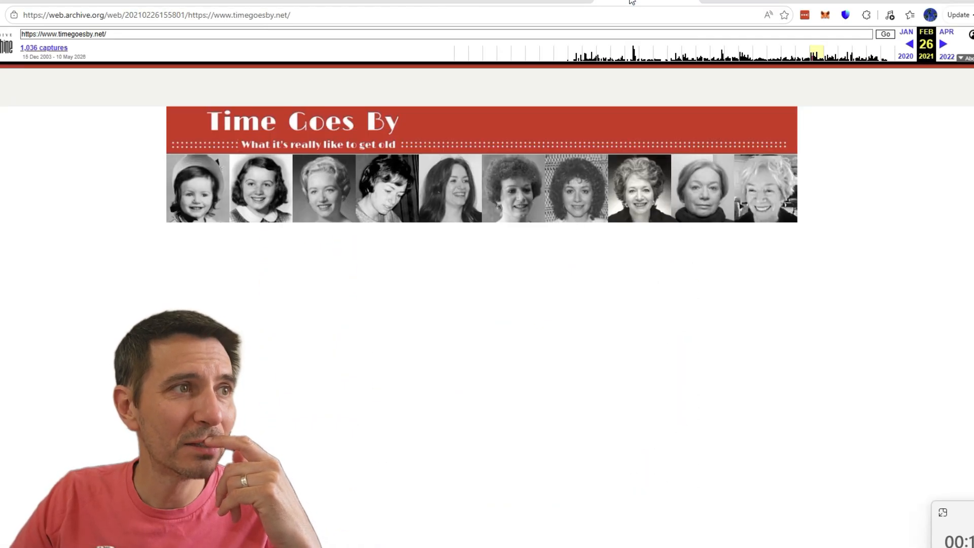
pyautogui.click(120, 6)
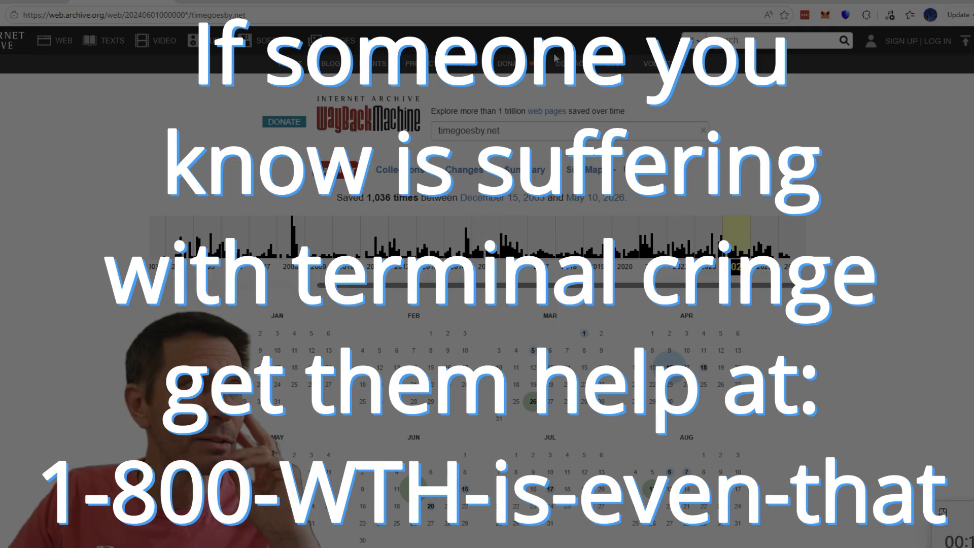
pyautogui.click(612, 2)
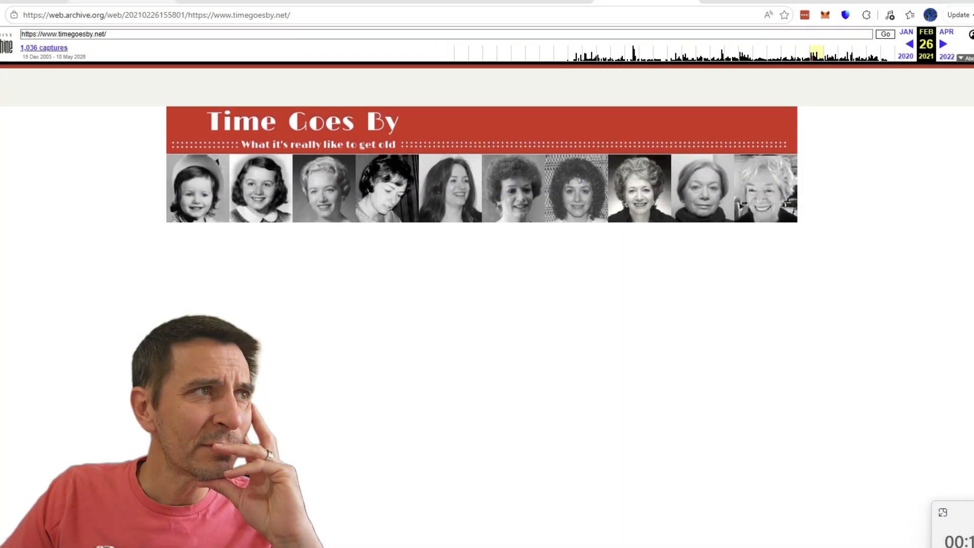
# - Show the 2025 captures of timegoesby.net and bring up the April 30 and April 6 snapshots
pyautogui.click(122, 2)
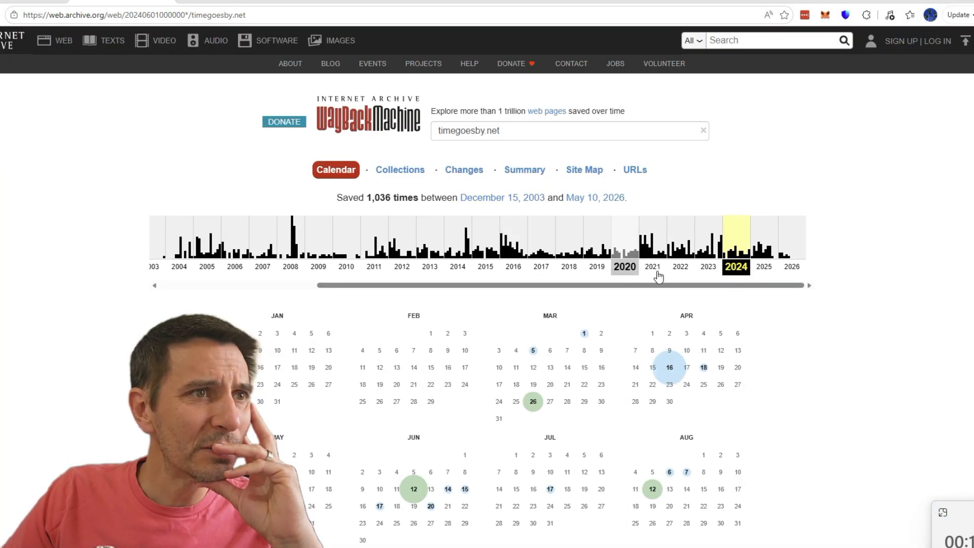
pyautogui.click(760, 265)
pyautogui.moveTo(694, 406)
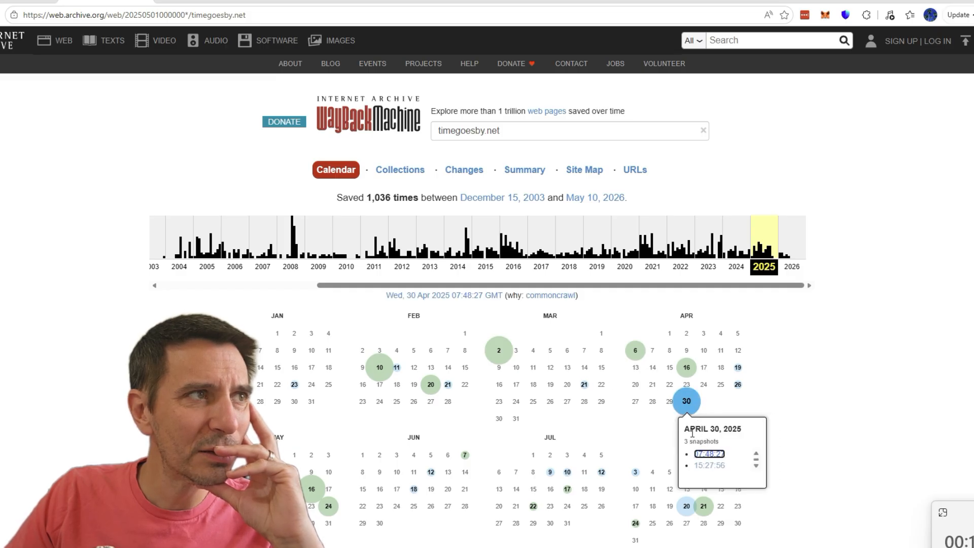
pyautogui.moveTo(635, 351)
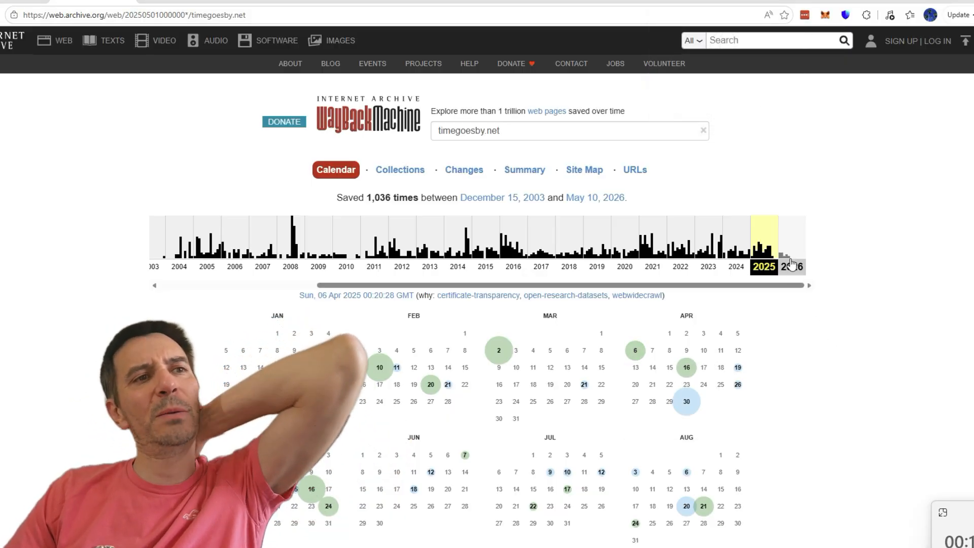
# - Show the 2026 captures of timegoesby.net and bring up a January 13 snapshot
pyautogui.click(787, 244)
pyautogui.moveTo(260, 368)
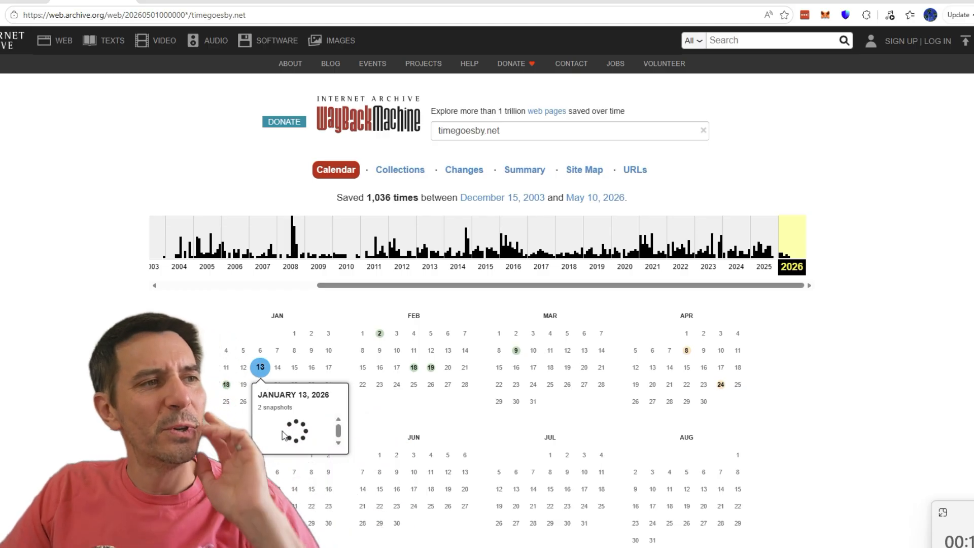
pyautogui.click(283, 432)
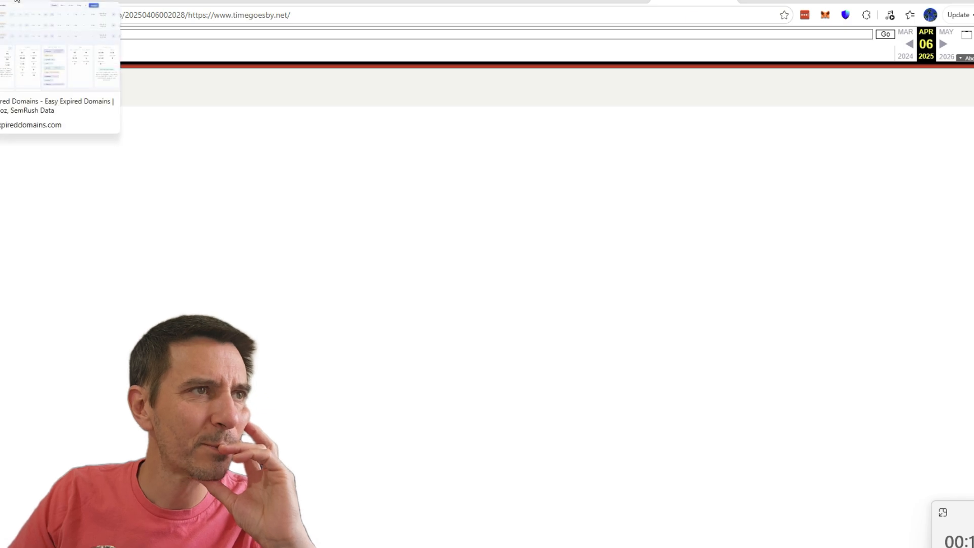
# - Switch to Easy Expired Domains and examine the backlink statistics and top anchor texts of timegoesby.net
pyautogui.click(61, 1)
pyautogui.scroll(-20, 648, 352)
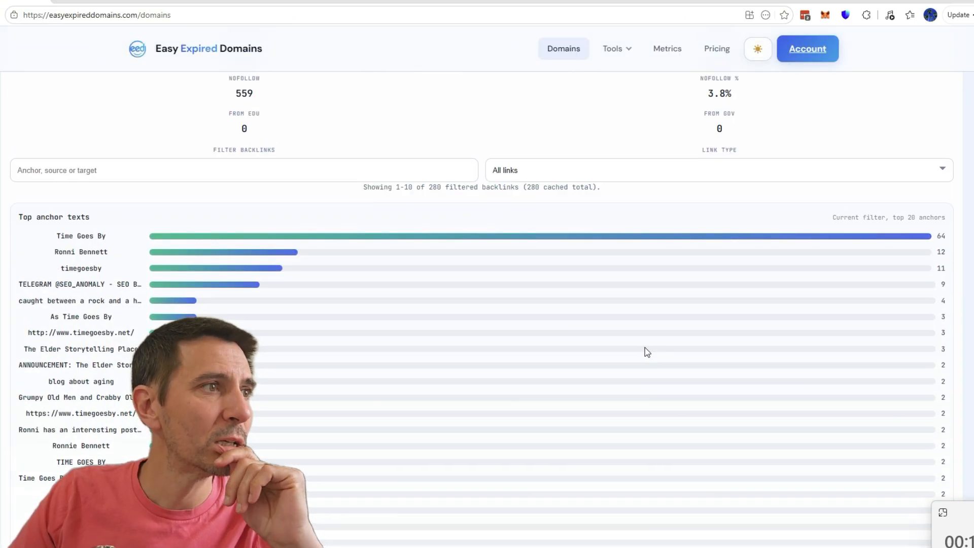
pyautogui.scroll(15, 188, 302)
pyautogui.scroll(10, 188, 302)
pyautogui.scroll(-15, 190, 302)
pyautogui.scroll(3, 193, 303)
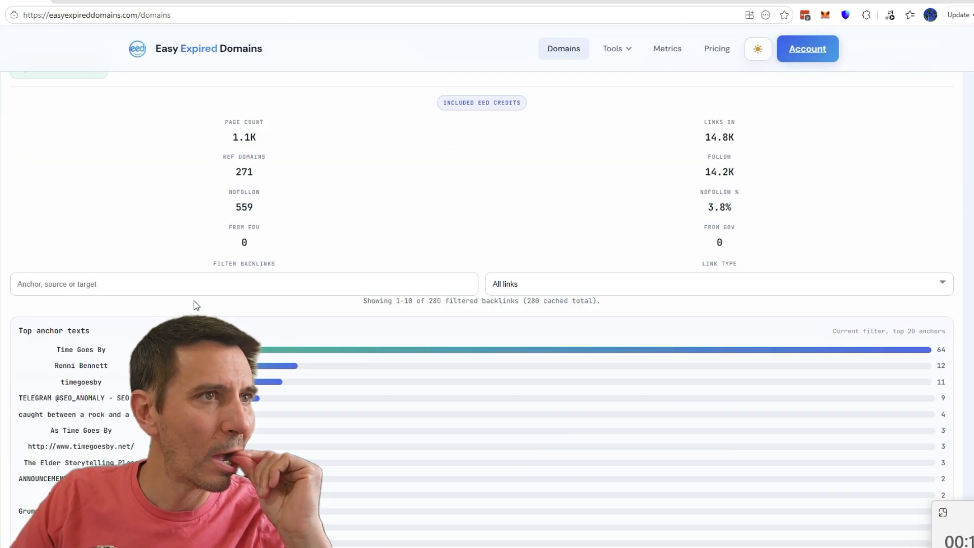
pyautogui.scroll(-1, 195, 304)
# - Compare the archived timegoesby.net homepages from April 6, 2025 and February 26, 2021 for content changes
pyautogui.click(603, 1)
pyautogui.click(685, 2)
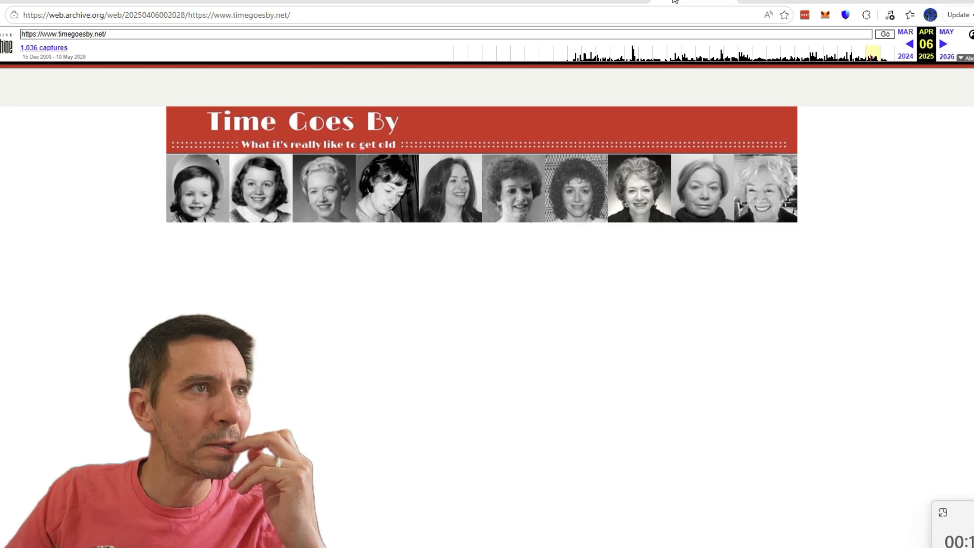
pyautogui.click(431, 2)
pyautogui.click(684, 1)
pyautogui.click(600, 2)
pyautogui.click(309, 1)
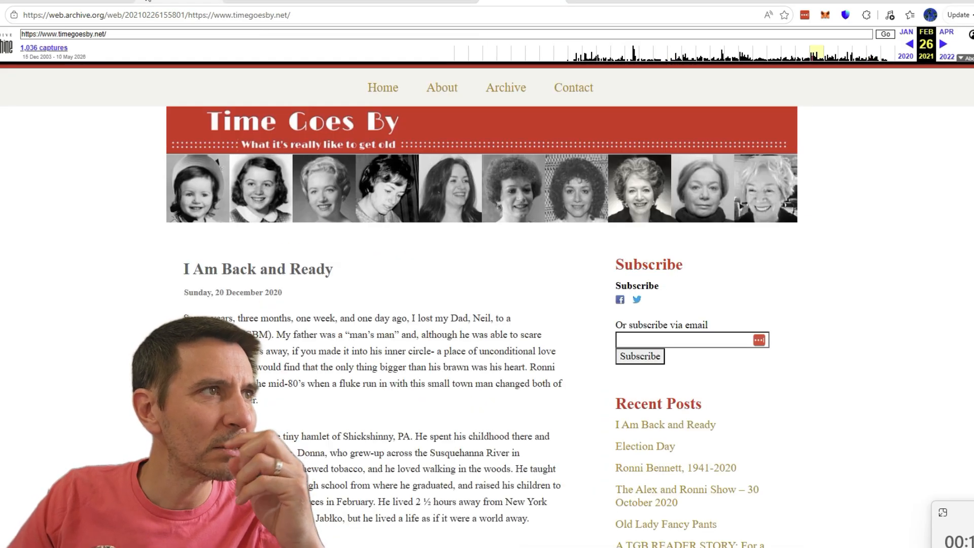
pyautogui.click(151, 2)
pyautogui.click(15, 2)
# - Review the archived timegoesby.net homepages from April 30, 2025 back to December 16 and February 5, 2008
pyautogui.click(558, 2)
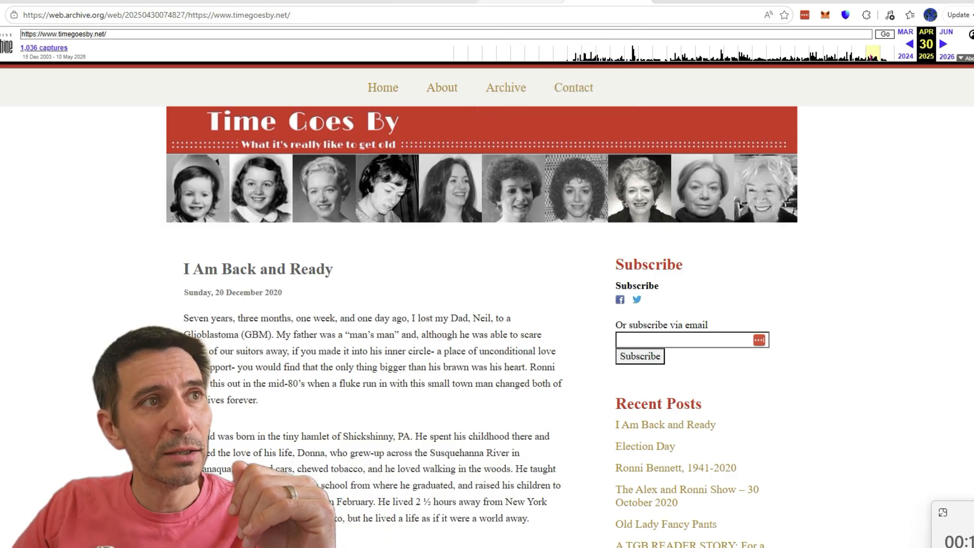
pyautogui.click(507, 2)
pyautogui.click(434, 2)
pyautogui.click(264, 2)
pyautogui.click(178, 2)
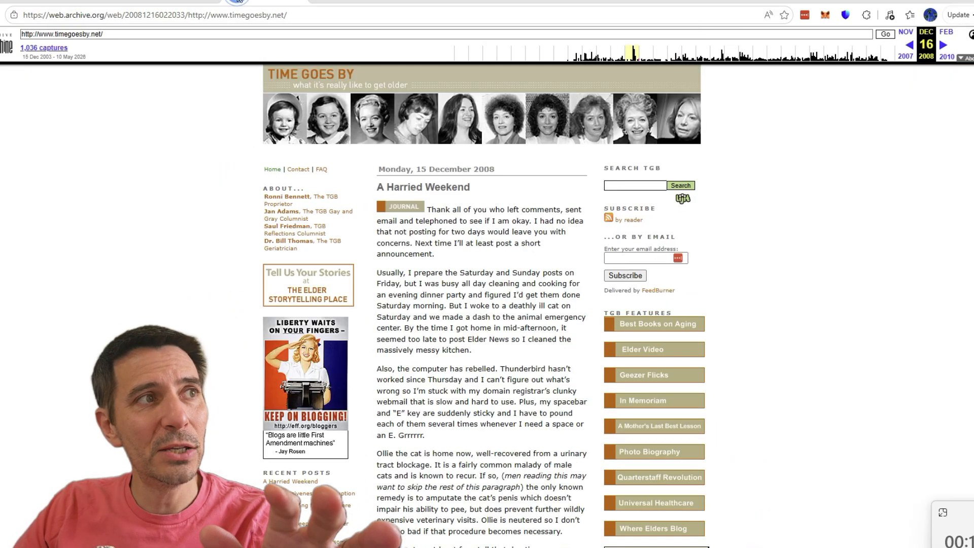
pyautogui.click(76, 1)
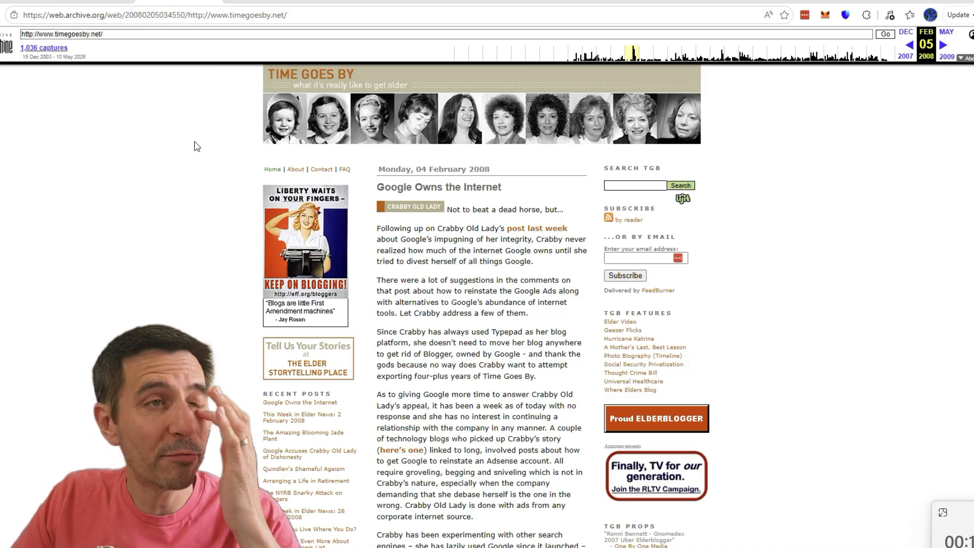
# - Switch to DomDetailer's Domain Stats Tool and fetch the stats for timegoesby.net
pyautogui.click(761, 1)
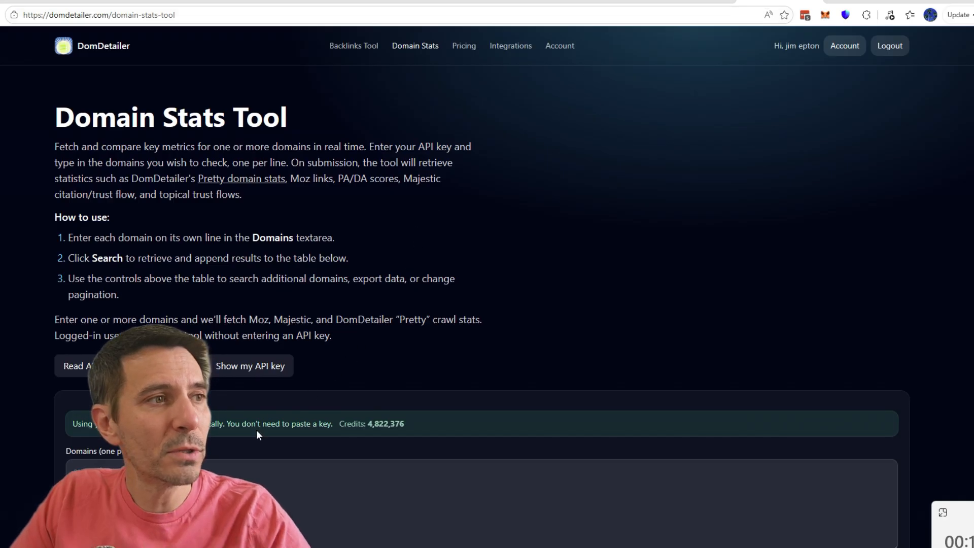
pyautogui.click(212, 469)
pyautogui.write('timegoesby.net')
pyautogui.scroll(-3, 212, 469)
pyautogui.click(106, 416)
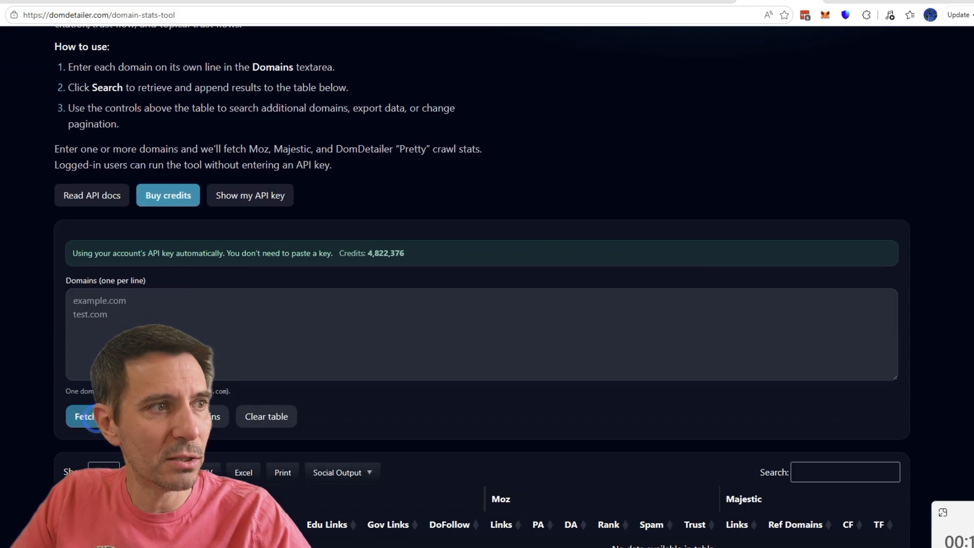
pyautogui.scroll(-3, 289, 407)
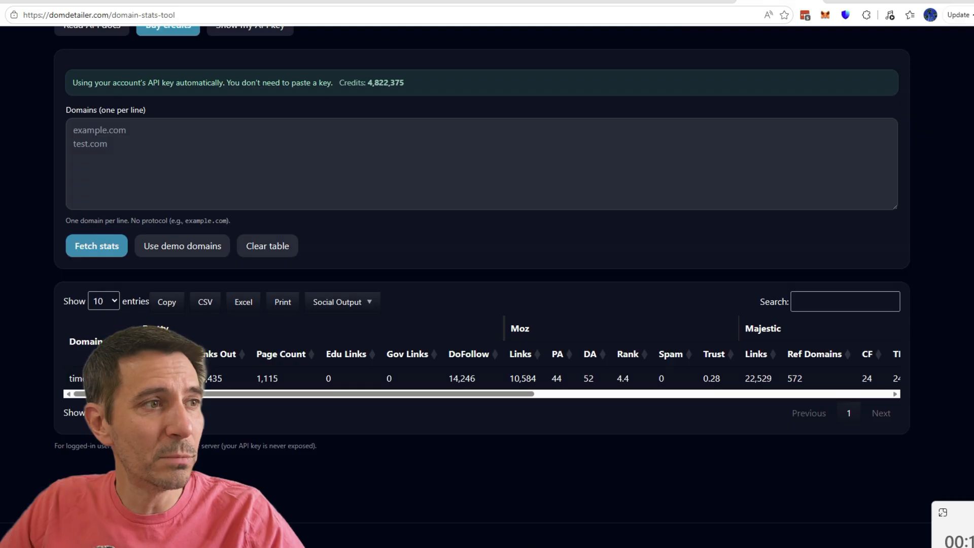
# - Examine the link counts, Moz, Majestic and Topical Trust Flow values of timegoesby.net and compare them with its Easy Expired Domains listing
pyautogui.moveTo(160, 395); pyautogui.dragTo(180, 396)
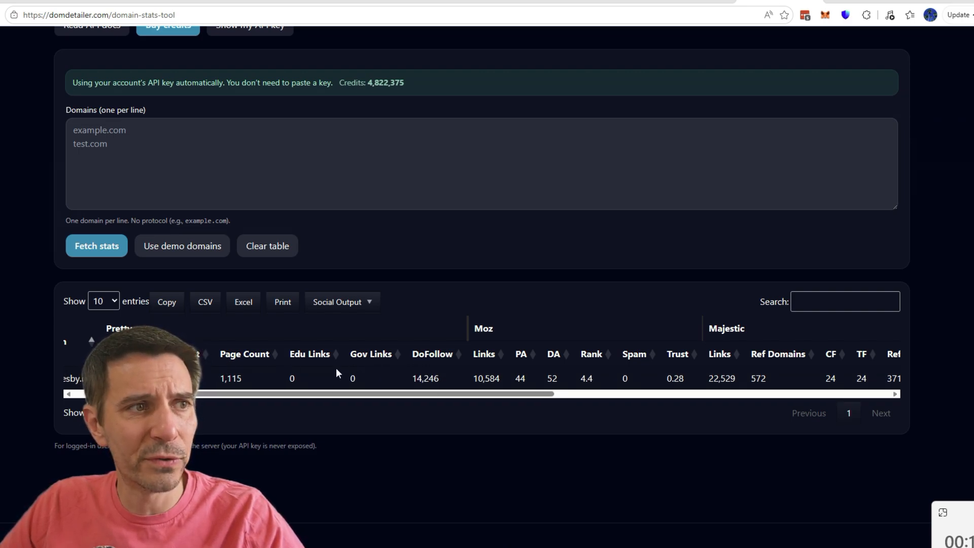
pyautogui.doubleClick(425, 378)
pyautogui.click(394, 396)
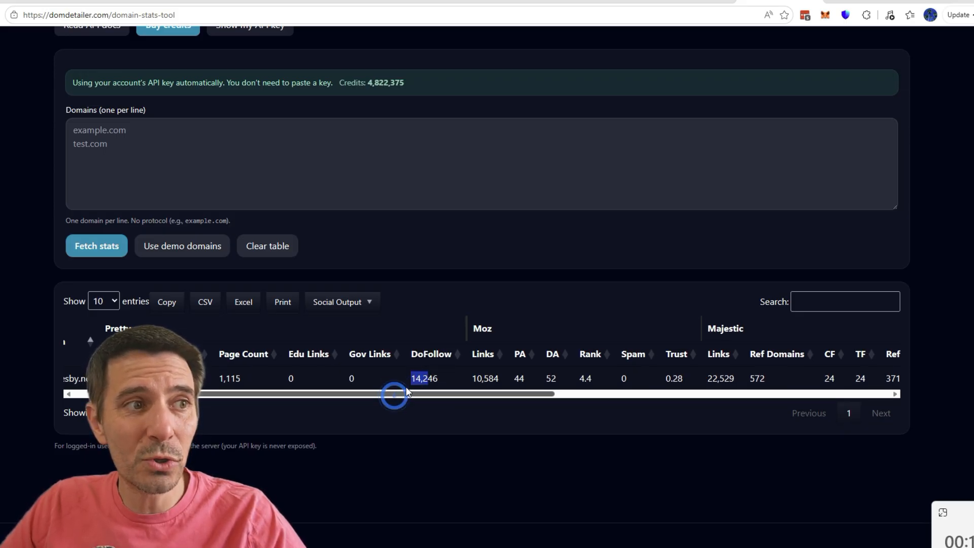
pyautogui.moveTo(395, 396); pyautogui.dragTo(610, 392)
pyautogui.click(22, 1)
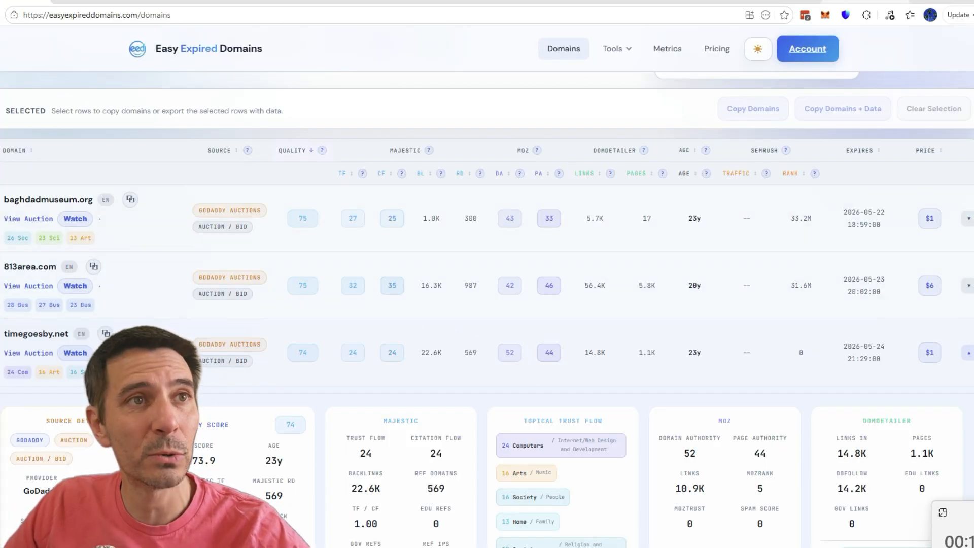
pyautogui.click(791, 2)
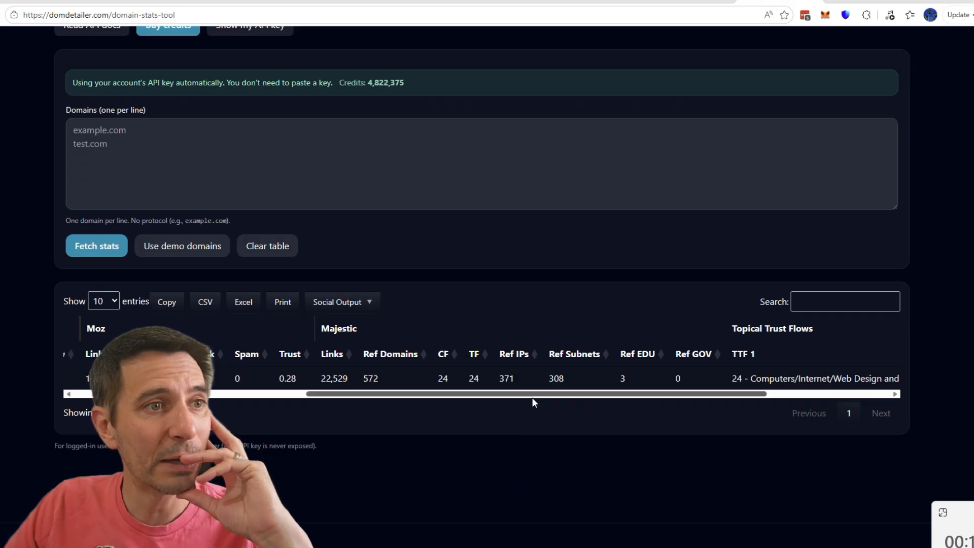
pyautogui.moveTo(537, 394); pyautogui.dragTo(580, 392)
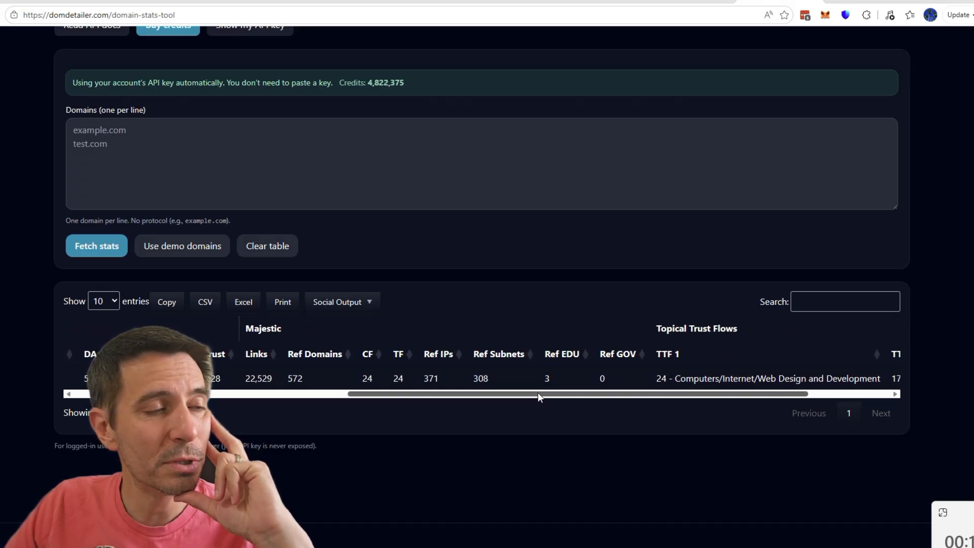
pyautogui.moveTo(538, 393); pyautogui.dragTo(583, 404)
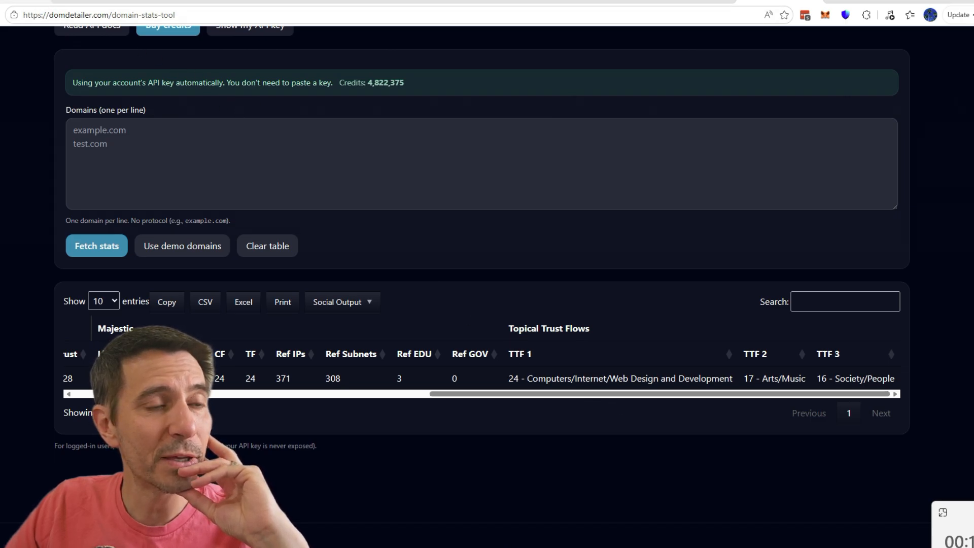
# - Switch to Easy Expired Domains and collapse the expanded details of timegoesby.net in the domain list
pyautogui.click(27, 1)
pyautogui.scroll(1, 368, 431)
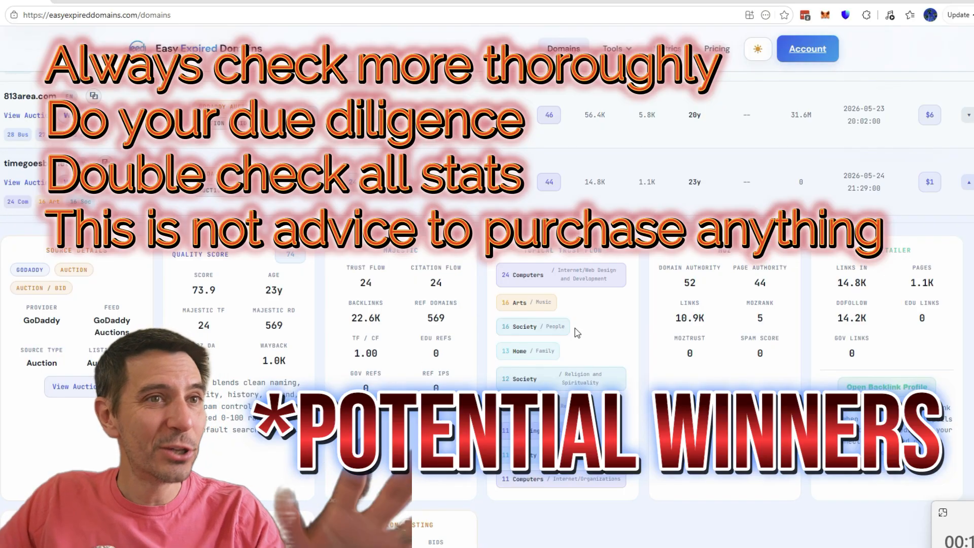
pyautogui.click(961, 185)
pyautogui.scroll(5, 959, 203)
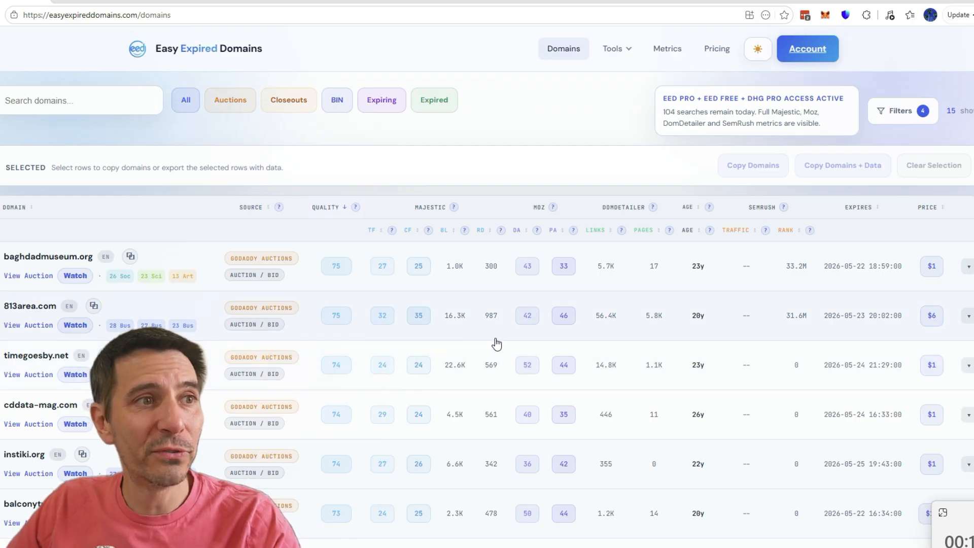
# - Look over the remaining domain candidates and set timegoesby.net to be watched
pyautogui.scroll(-3, 523, 375)
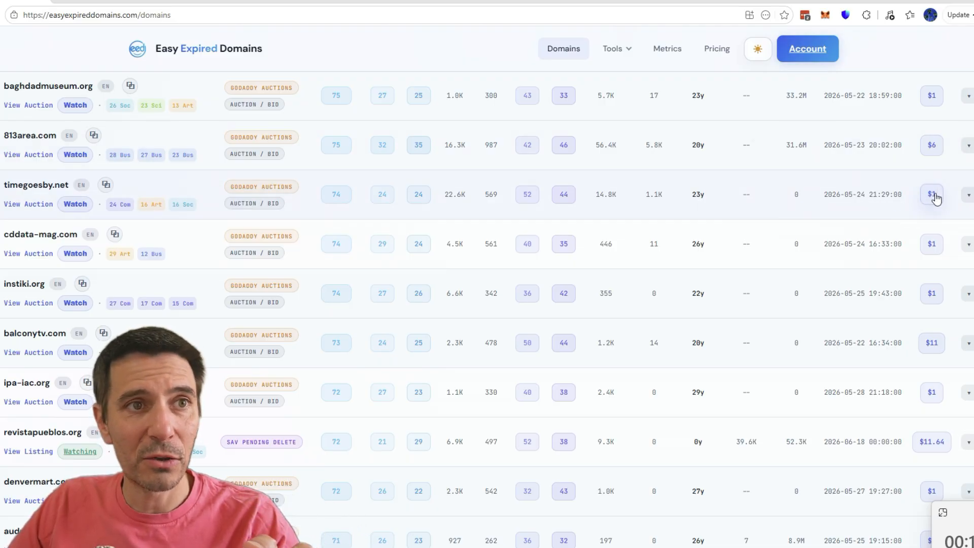
pyautogui.scroll(-2, 25, 223)
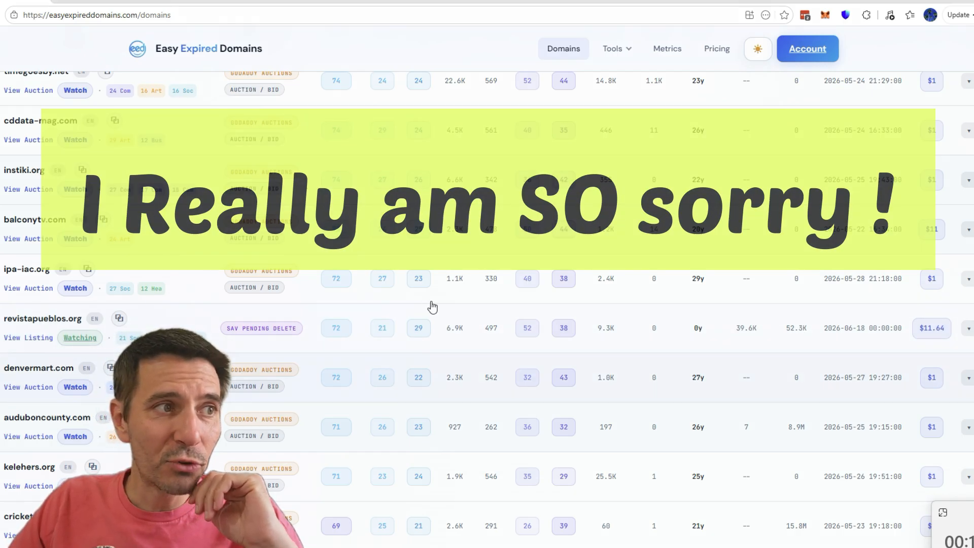
pyautogui.scroll(3, 355, 284)
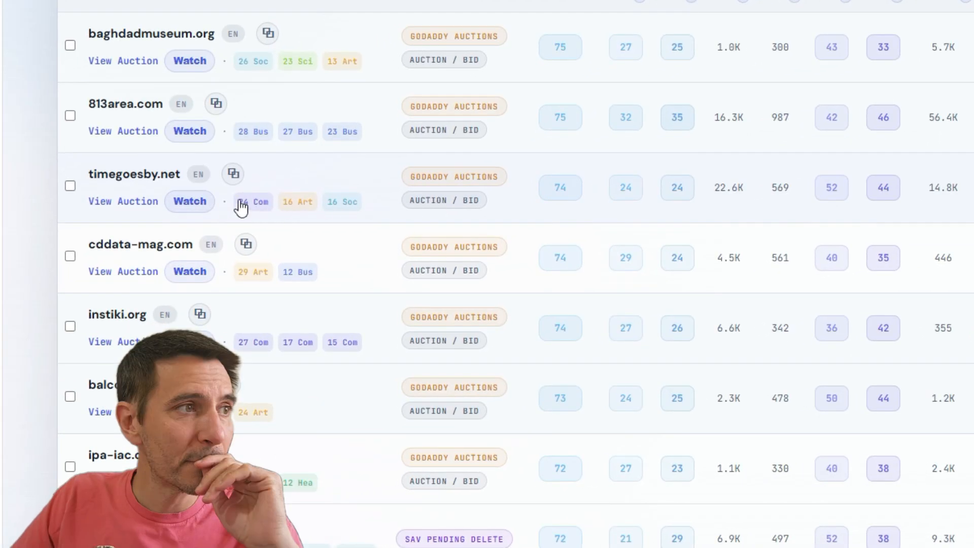
pyautogui.click(191, 202)
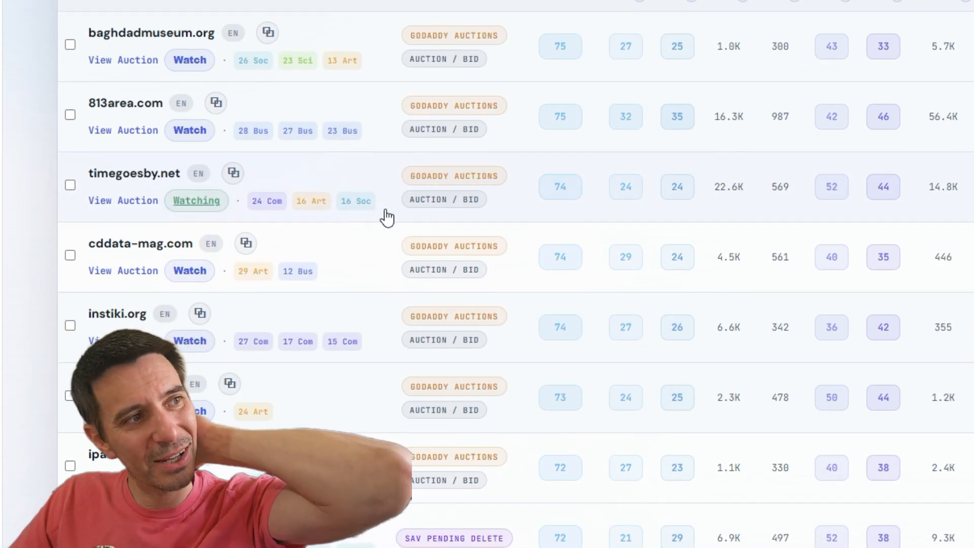
pyautogui.scroll(-3, 383, 213)
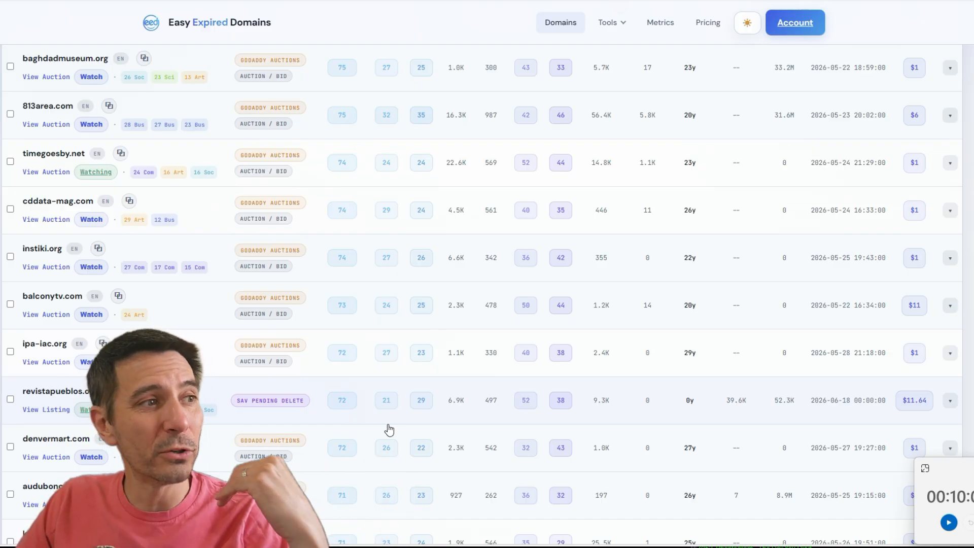
pyautogui.scroll(1, 464, 252)
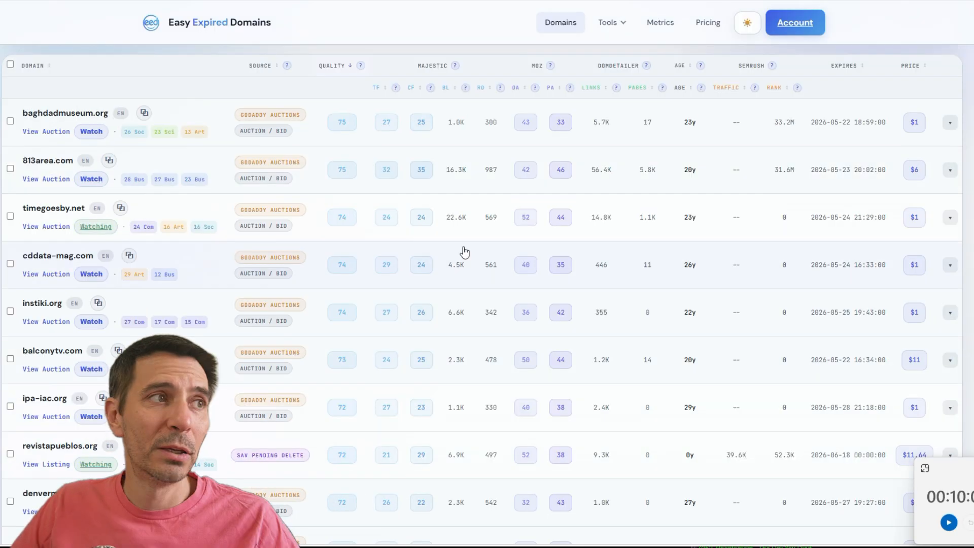